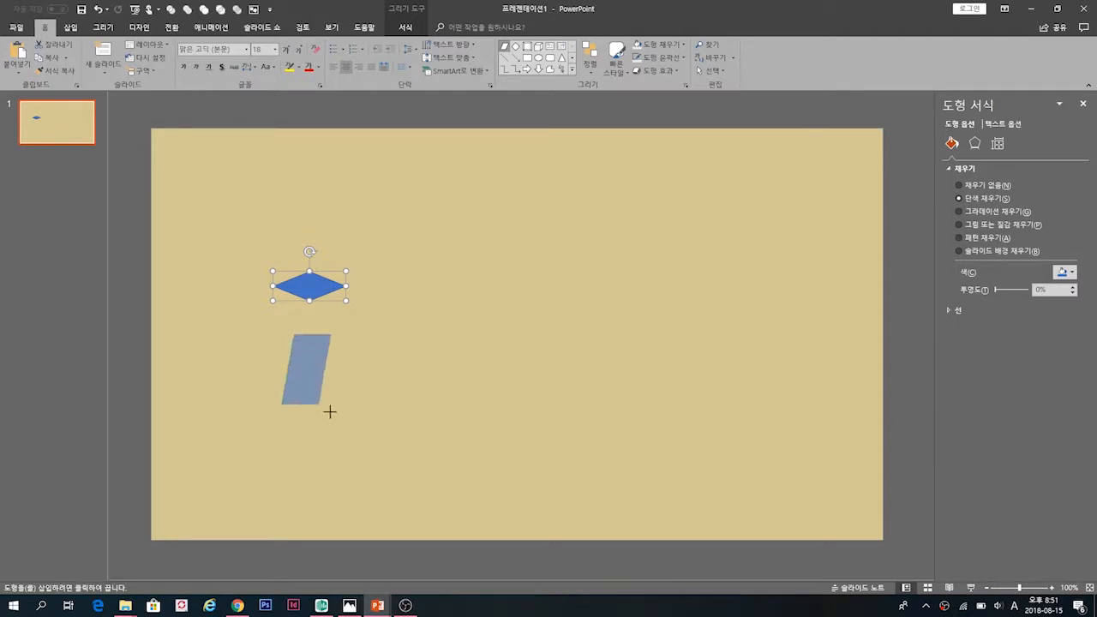
Draw a parallelogram below the diamond, rotate it, and fit it as a tall side face under the diamond's lower-left edge
{"action": "left_click_drag", "start_coordinate": [308, 313], "coordinate": [214, 381]}
{"action": "left_click_drag", "start_coordinate": [300, 385], "coordinate": [335, 323]}
{"action": "scroll", "coordinate": [314, 351], "scroll_direction": "up", "scroll_amount": 5}
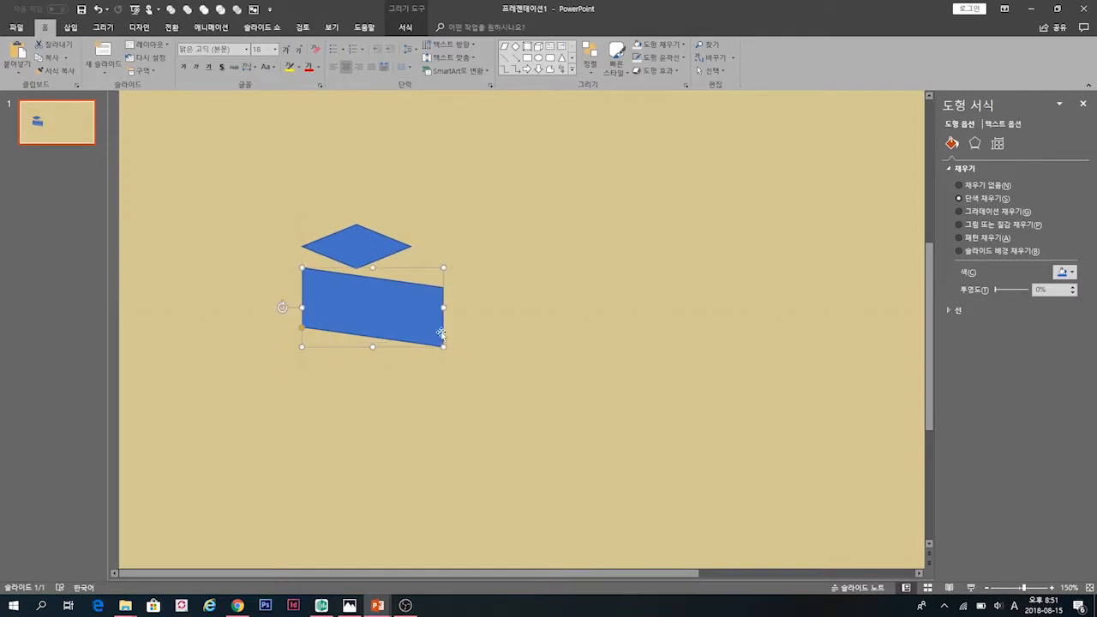
{"action": "left_click_drag", "start_coordinate": [443, 308], "coordinate": [320, 448]}
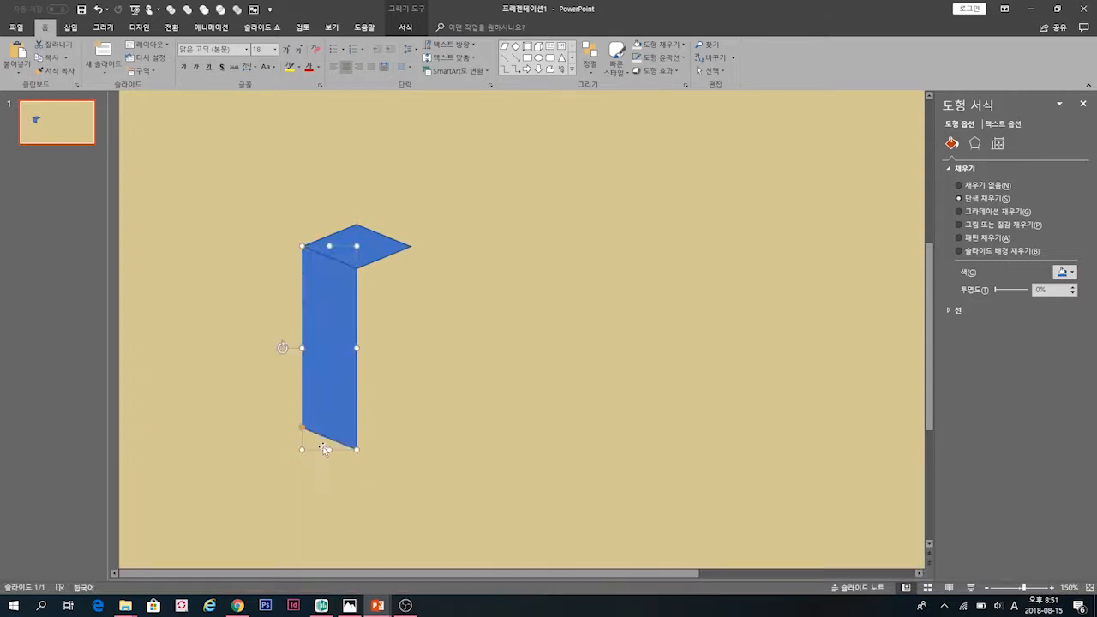
Move the diamond and its side face together toward the lower part of the slide
{"action": "scroll", "coordinate": [317, 444], "scroll_direction": "down", "scroll_amount": 5}
{"action": "scroll", "coordinate": [318, 444], "scroll_direction": "down", "scroll_amount": 3}
{"action": "left_click_drag", "start_coordinate": [308, 266], "coordinate": [428, 469]}
{"action": "key", "text": "Down"}
{"action": "key", "text": "Down"}
{"action": "key", "text": "Down"}
{"action": "key", "text": "Down"}
{"action": "key", "text": "Down"}
{"action": "key", "text": "Down"}
{"action": "key", "text": "Down"}
{"action": "key", "text": "Down"}
{"action": "key", "text": "Down"}
{"action": "key", "text": "Down"}
{"action": "key", "text": "Down"}
{"action": "key", "text": "Down"}
{"action": "key", "text": "Down"}
{"action": "key", "text": "Down"}
{"action": "key", "text": "Down"}
{"action": "key", "text": "Down"}
{"action": "key", "text": "Down"}
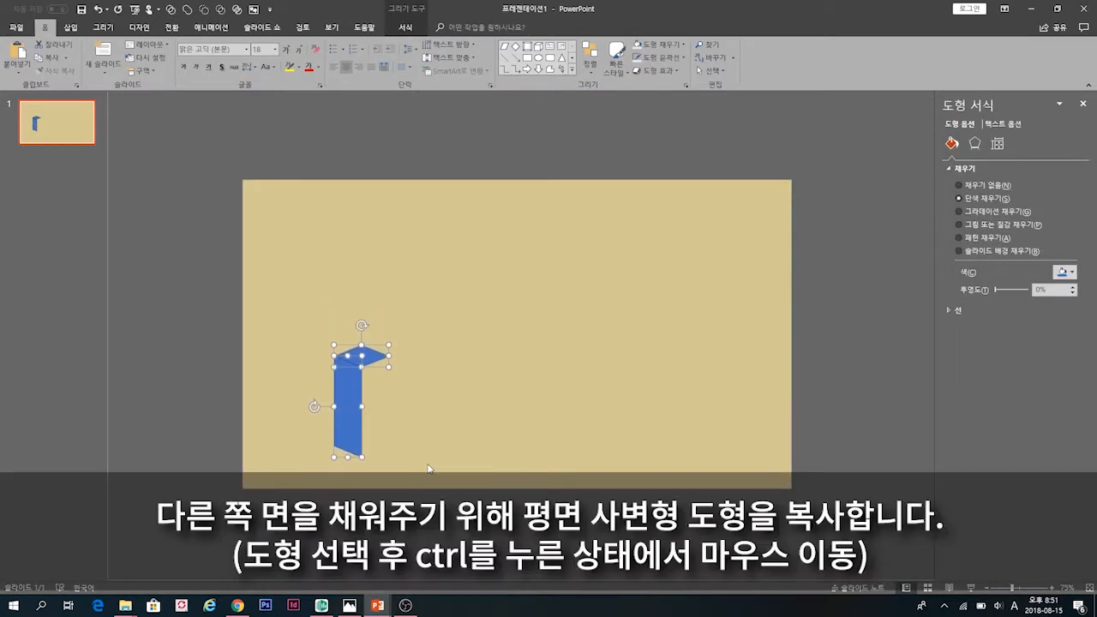
{"action": "key", "text": "Escape"}
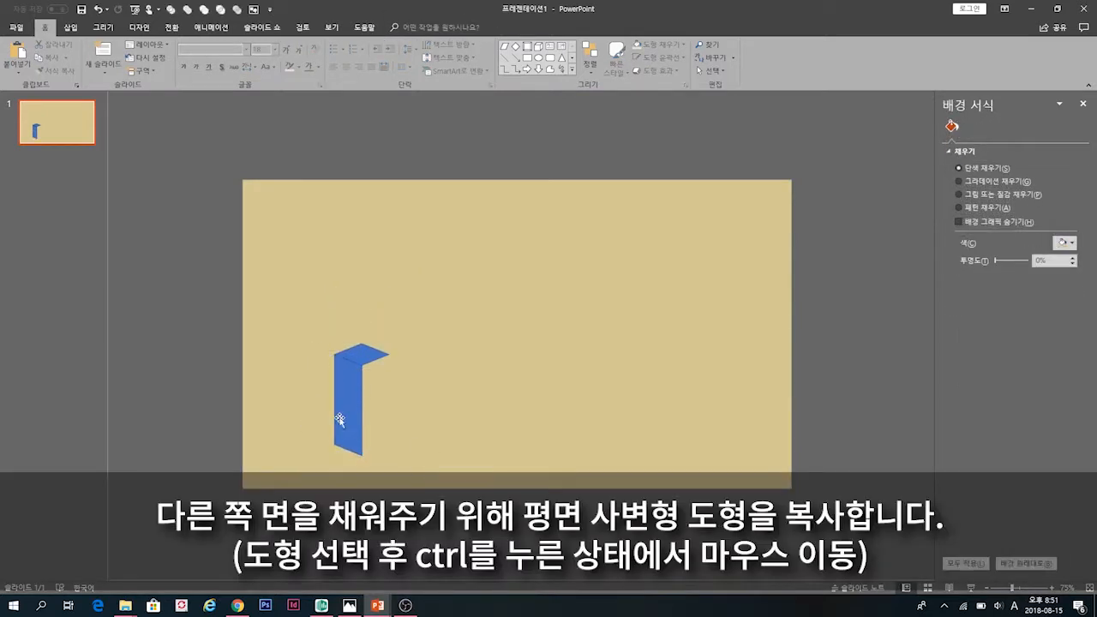
Duplicate the side face, flip it horizontally, and attach it under the diamond's lower-right edge to close the prism
{"action": "left_click", "coordinate": [340, 417]}
{"action": "left_click_drag", "start_coordinate": [339, 418], "coordinate": [375, 429]}
{"action": "left_click", "coordinate": [589, 62]}
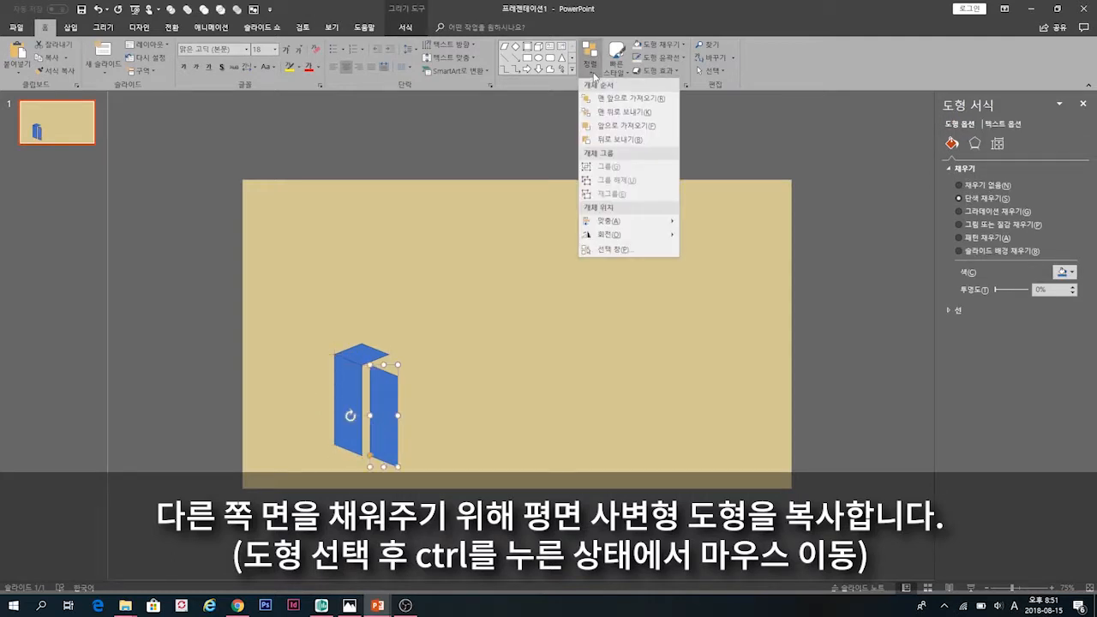
{"action": "mouse_move", "coordinate": [610, 234]}
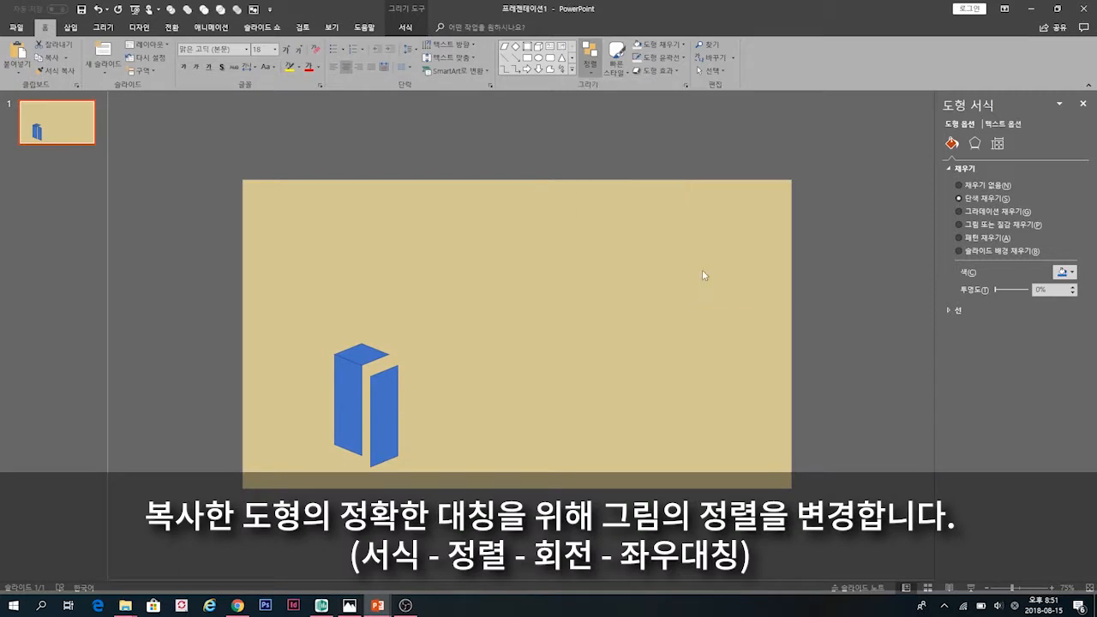
{"action": "left_click", "coordinate": [702, 272]}
{"action": "left_click_drag", "start_coordinate": [386, 400], "coordinate": [375, 389]}
{"action": "left_click", "coordinate": [428, 379]}
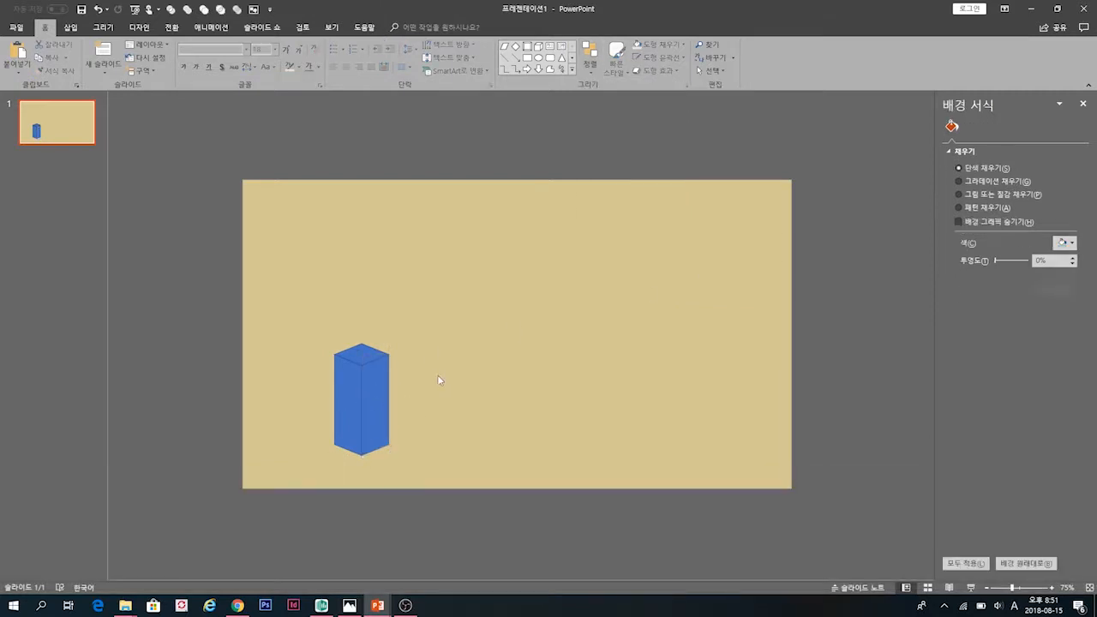
Duplicate the whole prism and place the copy in the slide's upper-left corner as a reference
{"action": "scroll", "coordinate": [421, 380], "scroll_direction": "up", "scroll_amount": 4}
{"action": "left_click_drag", "start_coordinate": [225, 308], "coordinate": [372, 540]}
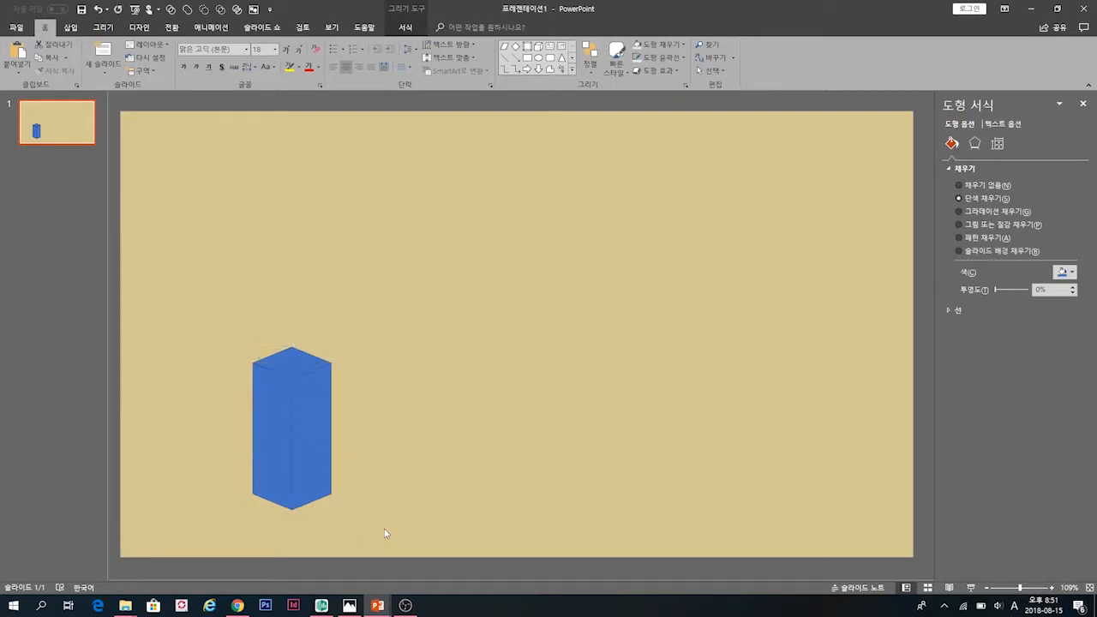
{"action": "key", "text": "ctrl+v"}
{"action": "left_click_drag", "start_coordinate": [314, 451], "coordinate": [191, 222]}
{"action": "left_click", "coordinate": [522, 330]}
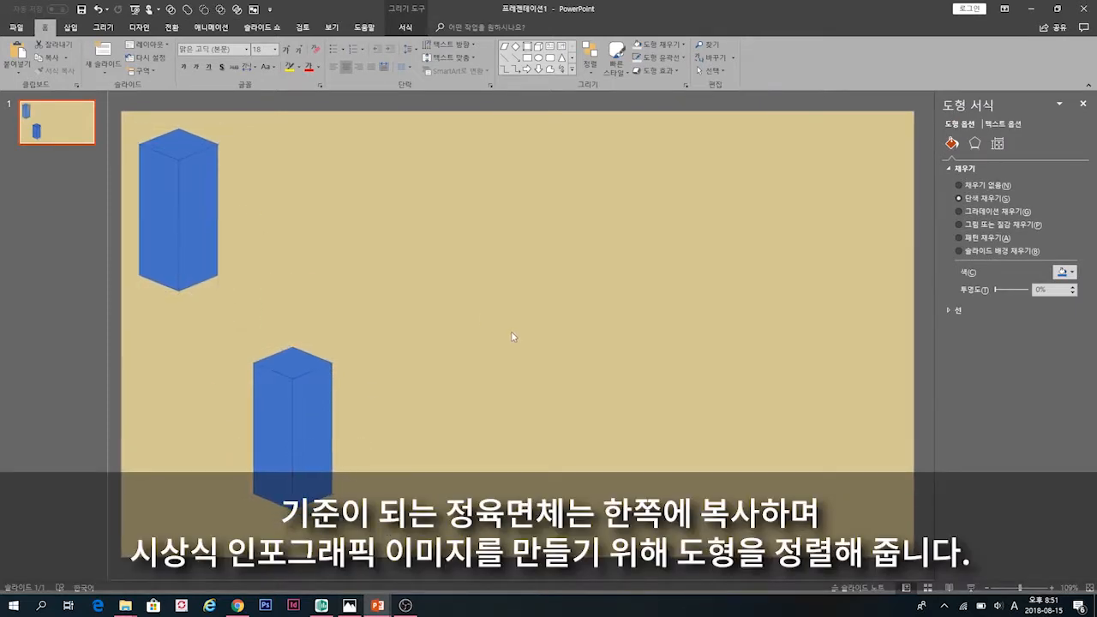
Move the original prism slightly up and to the right on the slide
{"action": "left_click_drag", "start_coordinate": [212, 332], "coordinate": [349, 524]}
{"action": "left_click_drag", "start_coordinate": [312, 477], "coordinate": [340, 413]}
{"action": "left_click", "coordinate": [455, 430]}
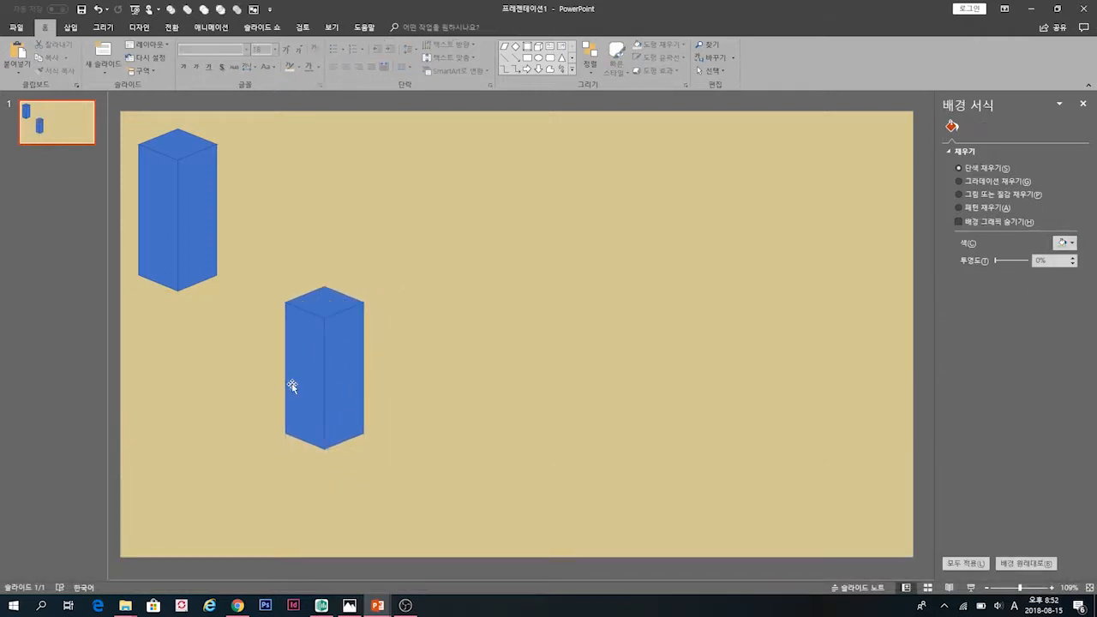
Copy the prism's left face into a row of four adjoining panels sloping down to the right, making them taller than the original face
{"action": "left_click_drag", "start_coordinate": [300, 388], "coordinate": [341, 419]}
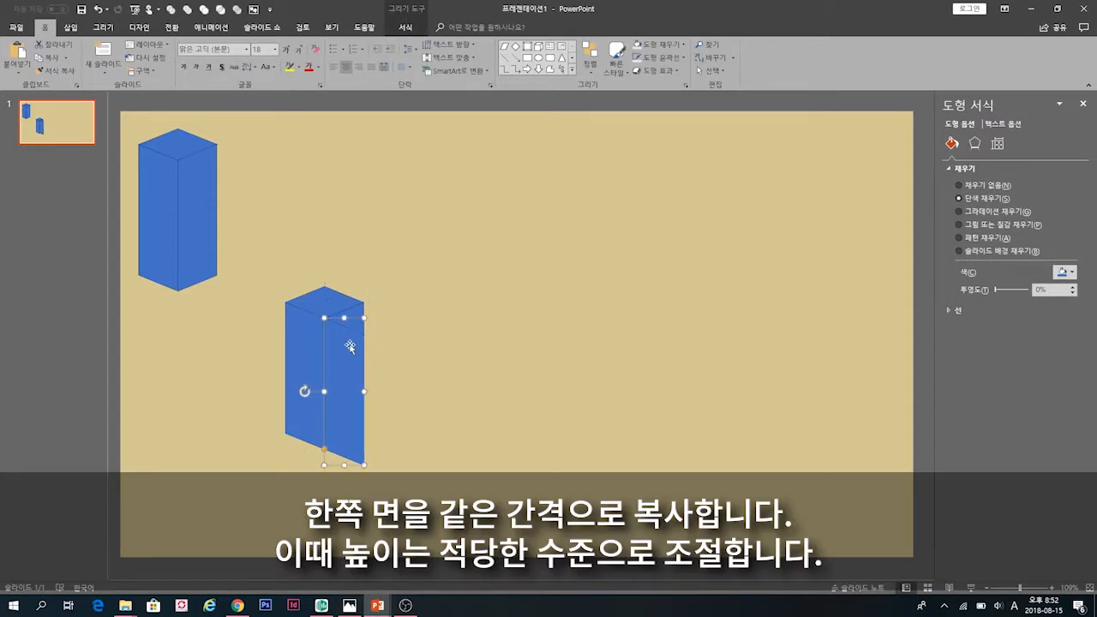
{"action": "left_click_drag", "start_coordinate": [344, 318], "coordinate": [346, 227]}
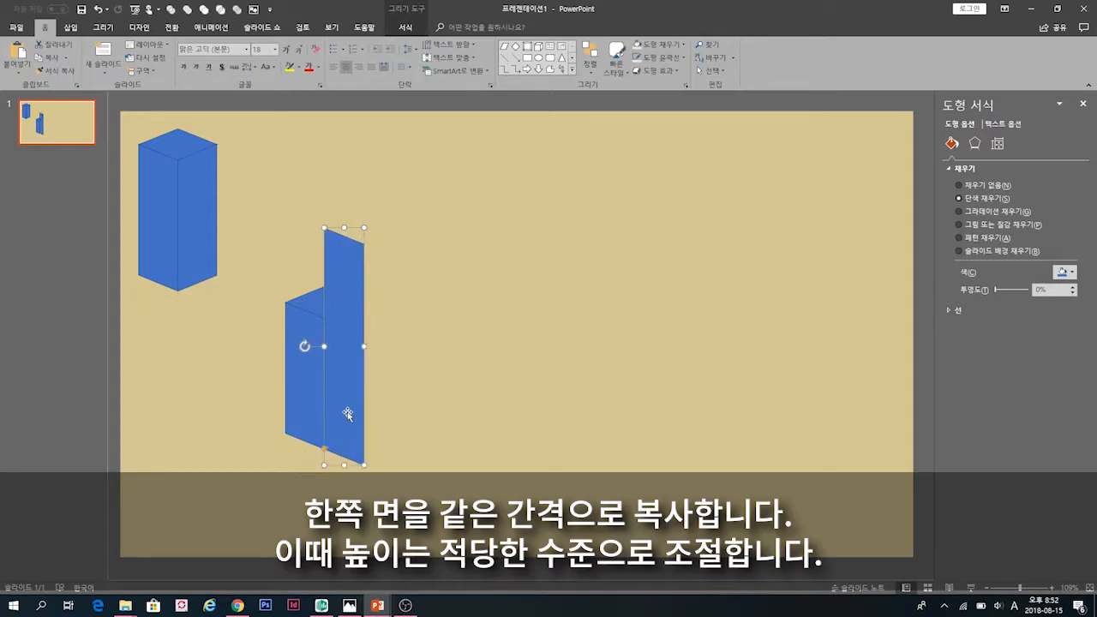
{"action": "left_click_drag", "start_coordinate": [347, 412], "coordinate": [390, 425]}
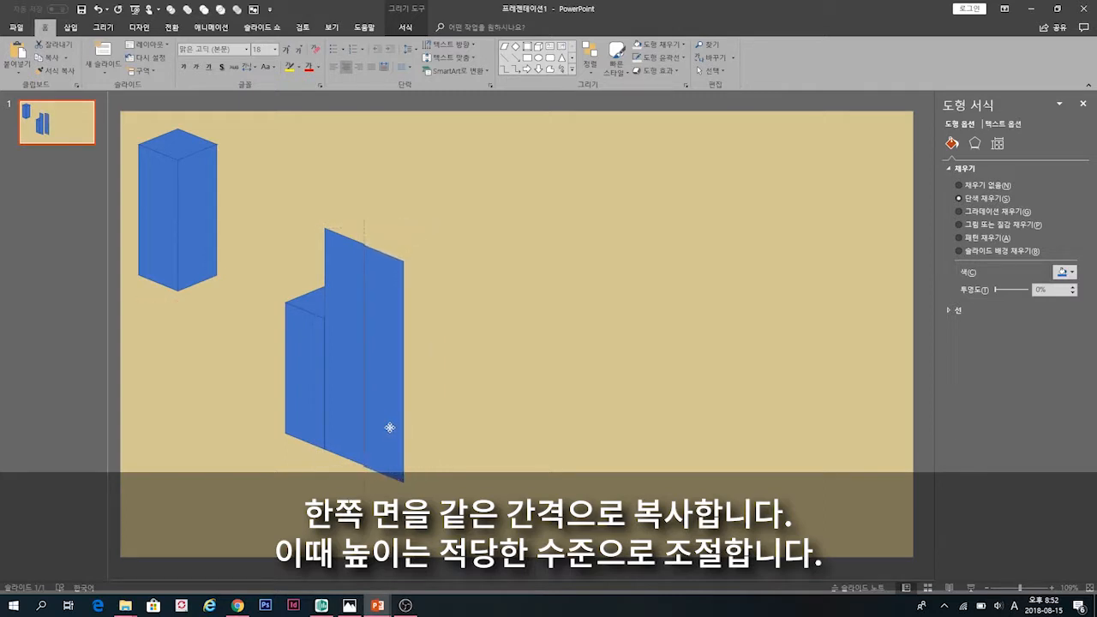
{"action": "left_click_drag", "start_coordinate": [389, 424], "coordinate": [389, 425]}
{"action": "left_click", "coordinate": [400, 461]}
{"action": "left_click", "coordinate": [387, 454]}
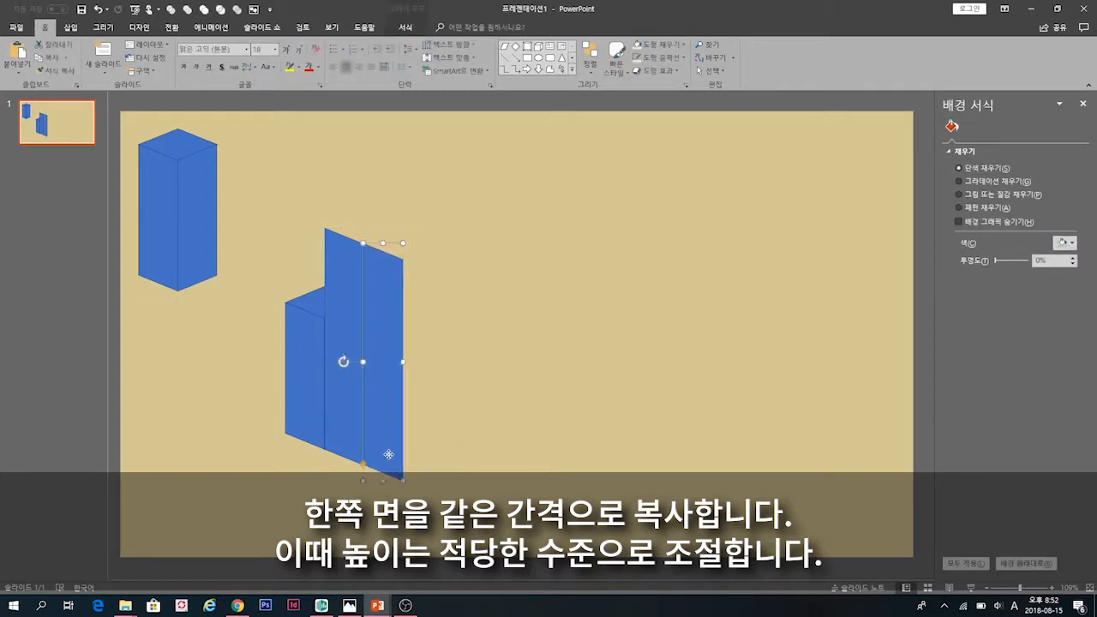
{"action": "left_click", "coordinate": [389, 456]}
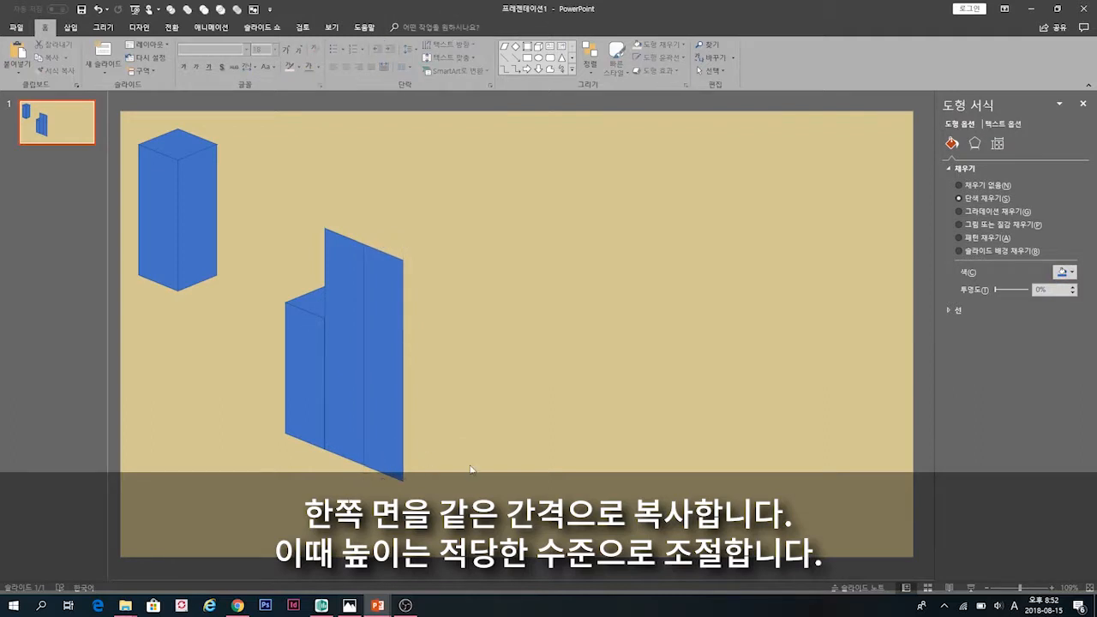
{"action": "left_click", "coordinate": [387, 455]}
{"action": "left_click_drag", "start_coordinate": [387, 455], "coordinate": [468, 484]}
{"action": "left_click", "coordinate": [428, 469]}
{"action": "left_click", "coordinate": [556, 488]}
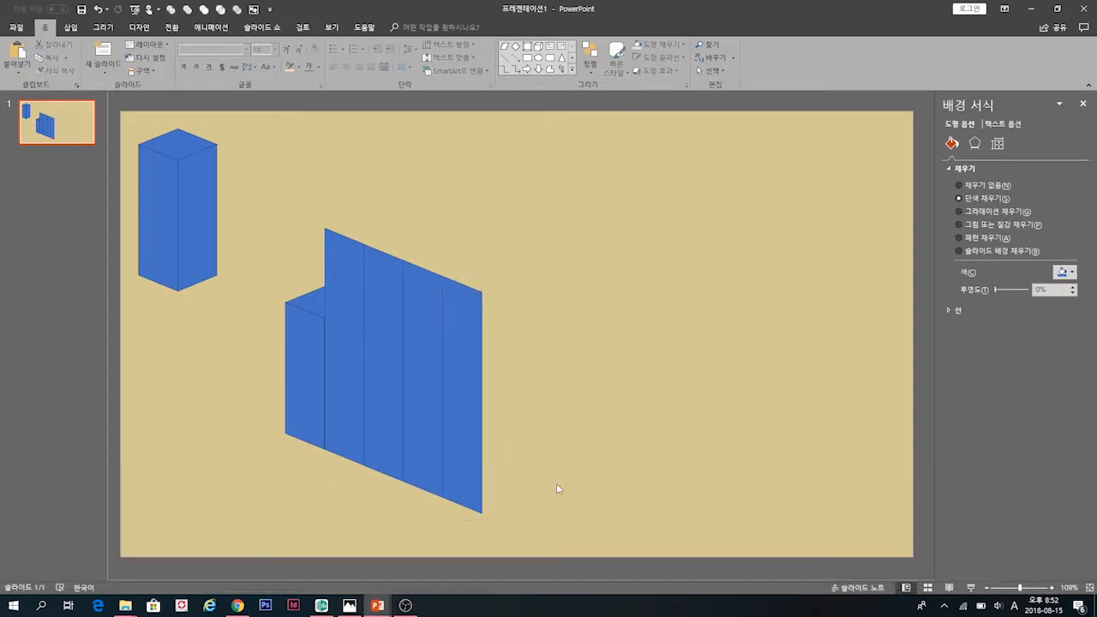
Stagger the heights of the four copied panels, making the third one the tallest
{"action": "left_click", "coordinate": [464, 480]}
{"action": "left_click", "coordinate": [352, 274]}
{"action": "left_click_drag", "start_coordinate": [344, 229], "coordinate": [422, 183]}
{"action": "left_click", "coordinate": [395, 274]}
{"action": "left_click", "coordinate": [435, 279]}
{"action": "left_click", "coordinate": [473, 312]}
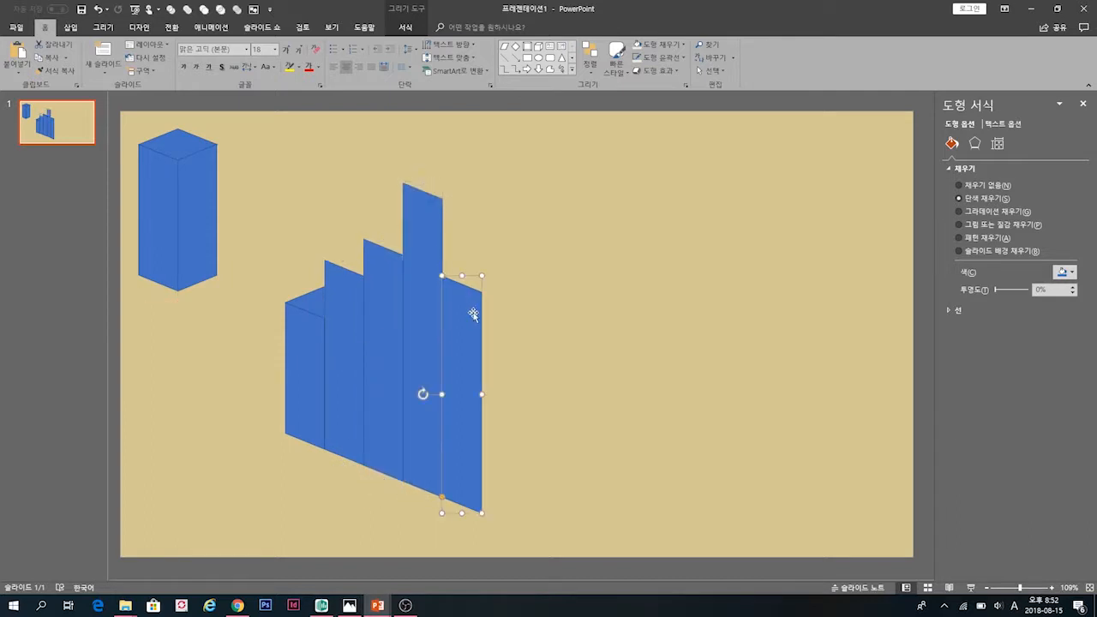
{"action": "left_click_drag", "start_coordinate": [460, 275], "coordinate": [460, 240]}
Add a fifth panel at the front end of the row by copying the last one, and shorten it well below its neighbour
{"action": "left_click", "coordinate": [511, 291]}
{"action": "left_click", "coordinate": [459, 417]}
{"action": "left_click", "coordinate": [512, 462]}
{"action": "left_click", "coordinate": [475, 455]}
{"action": "left_click_drag", "start_coordinate": [475, 455], "coordinate": [507, 470]}
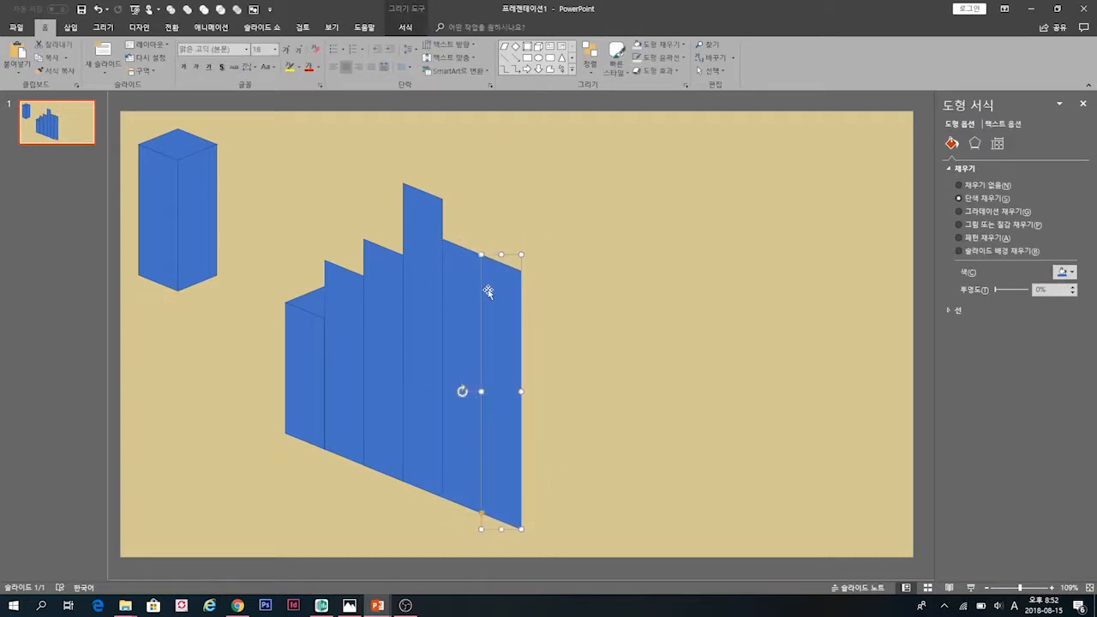
{"action": "left_click_drag", "start_coordinate": [497, 254], "coordinate": [491, 351]}
{"action": "left_click", "coordinate": [565, 370]}
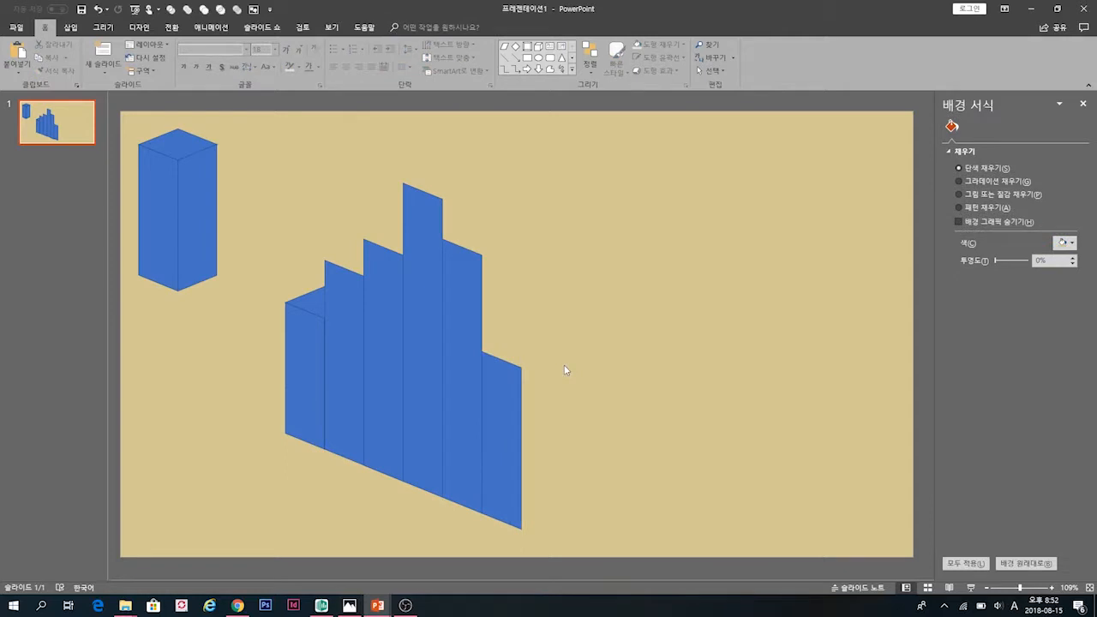
Copy the reference prism's right face and diamond top onto the short front panel to complete that column
{"action": "left_click_drag", "start_coordinate": [192, 201], "coordinate": [535, 439]}
{"action": "left_click_drag", "start_coordinate": [535, 400], "coordinate": [538, 370]}
{"action": "left_click", "coordinate": [276, 170]}
{"action": "left_click", "coordinate": [187, 134]}
{"action": "left_click_drag", "start_coordinate": [187, 135], "coordinate": [533, 349]}
{"action": "left_click", "coordinate": [621, 309]}
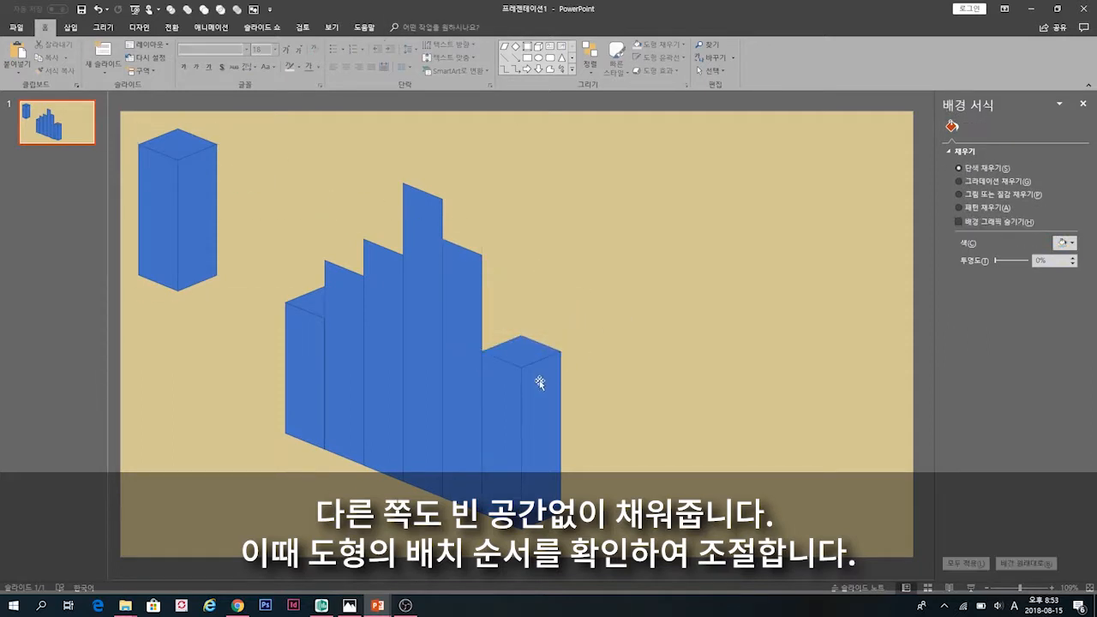
Copy the reference prism's right face onto the column directly behind the front one, aligned with its top edge
{"action": "left_click", "coordinate": [196, 252]}
{"action": "left_click_drag", "start_coordinate": [196, 253], "coordinate": [505, 350]}
{"action": "left_click", "coordinate": [557, 324]}
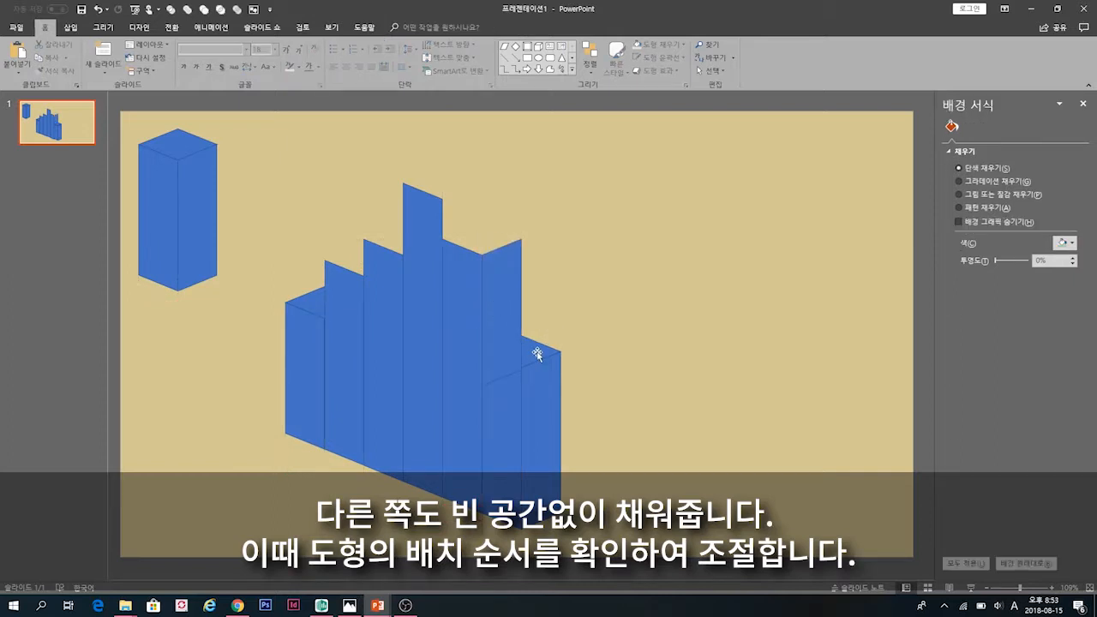
Restack the front column's diamond top and send the neighbouring column's new side face to the back
{"action": "left_click", "coordinate": [531, 348]}
{"action": "right_click", "coordinate": [537, 357]}
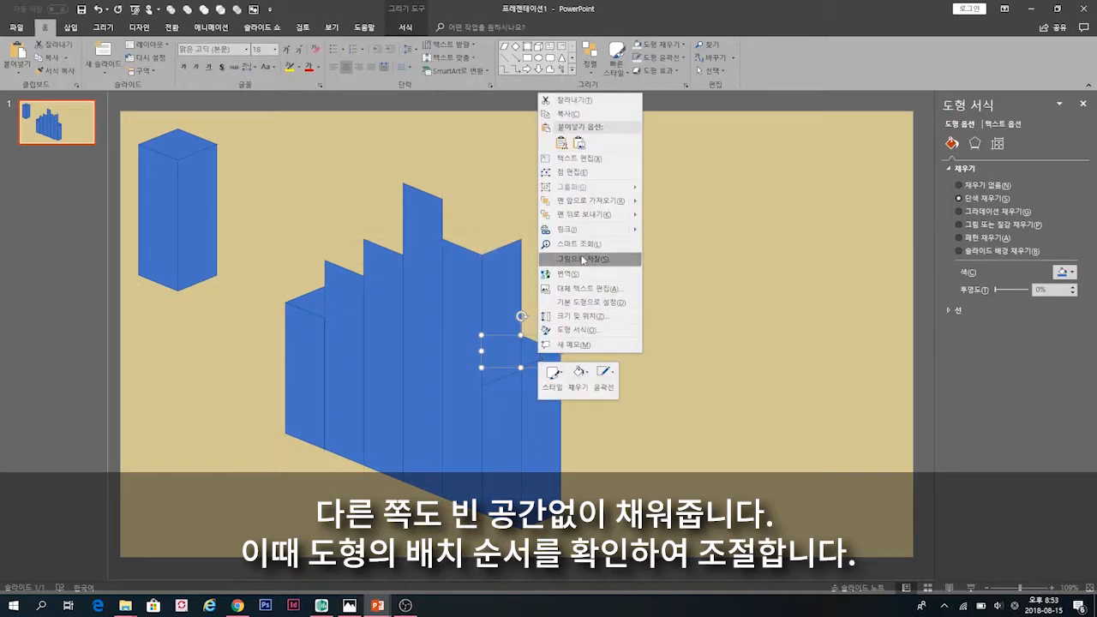
{"action": "left_click", "coordinate": [620, 286]}
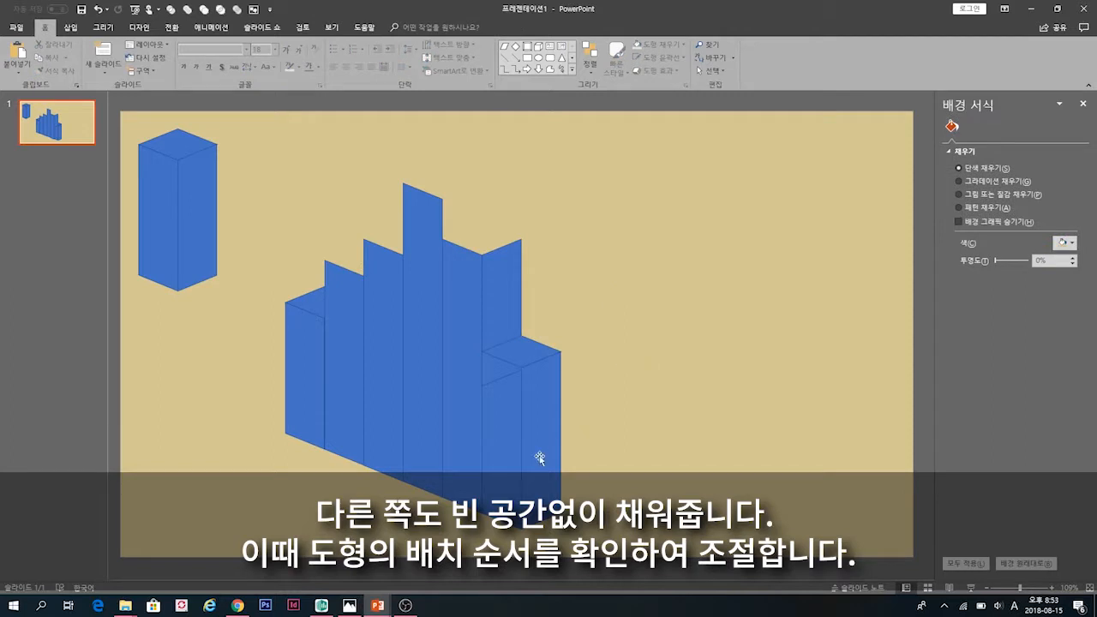
{"action": "left_click", "coordinate": [506, 439]}
{"action": "left_click", "coordinate": [499, 302]}
{"action": "right_click", "coordinate": [499, 299]}
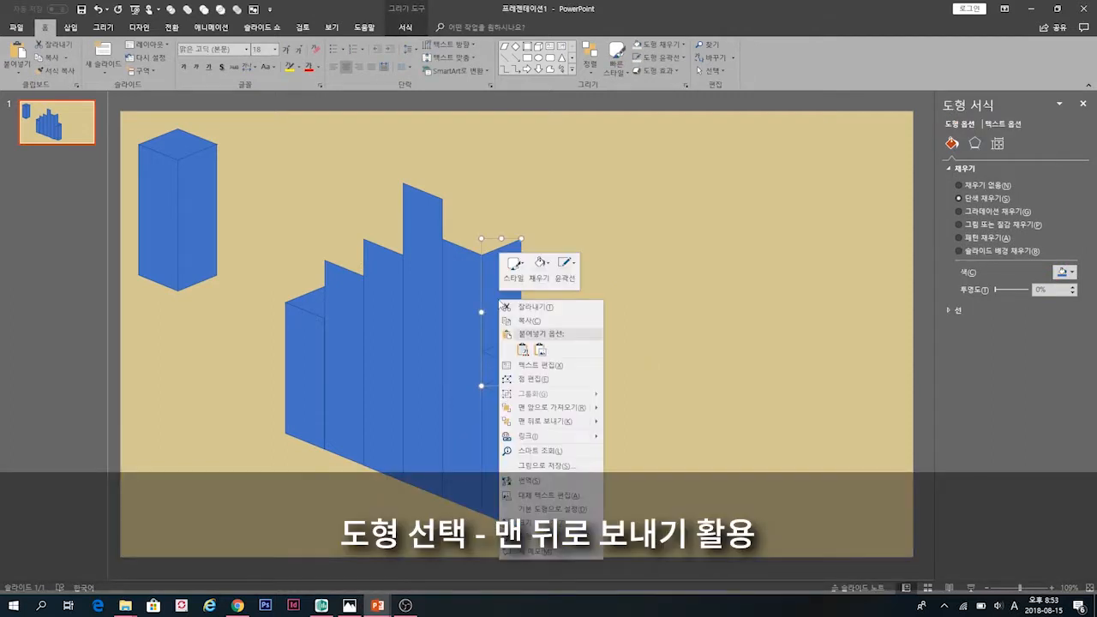
{"action": "left_click", "coordinate": [549, 423]}
{"action": "left_click", "coordinate": [629, 390]}
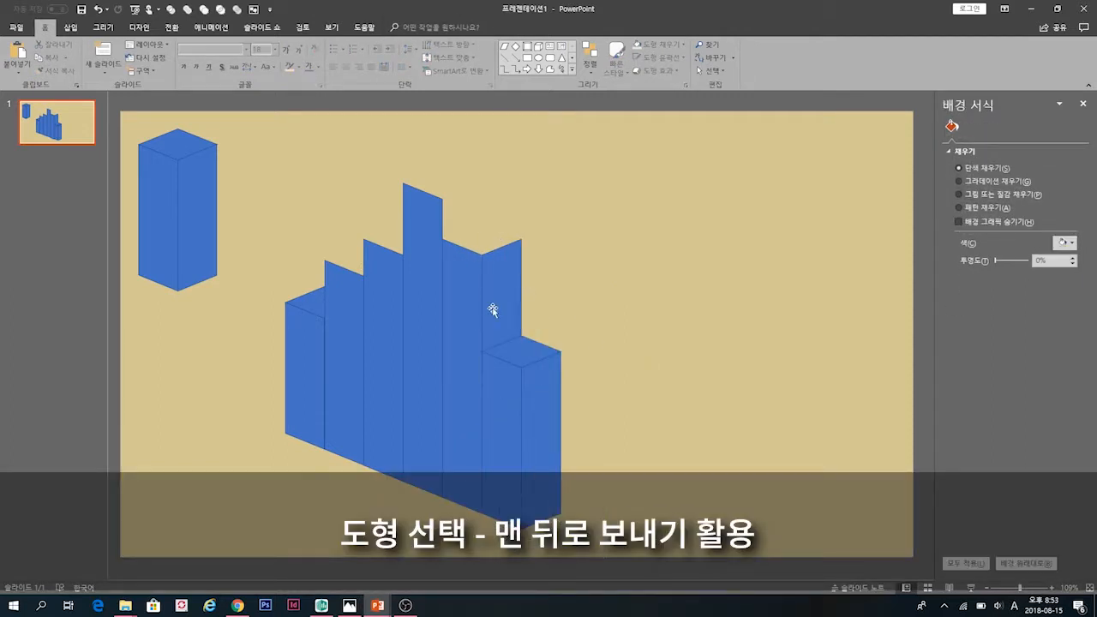
Cap the column behind the front one with a copied diamond, and give the tallest column a copied side face and diamond top
{"action": "left_click_drag", "start_coordinate": [182, 145], "coordinate": [486, 239]}
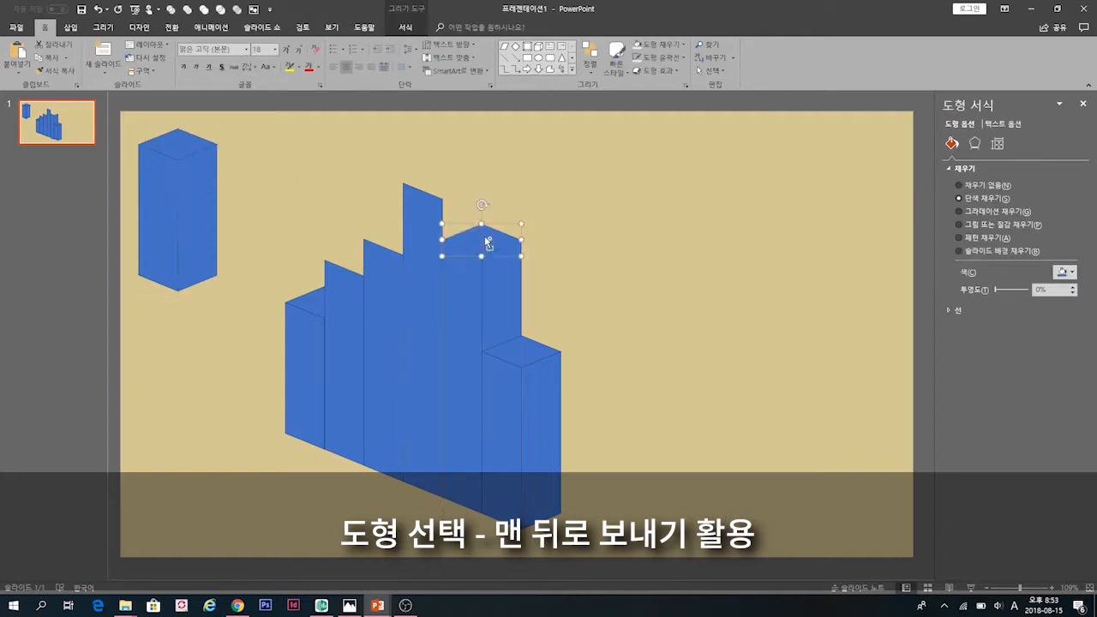
{"action": "key", "text": "Escape"}
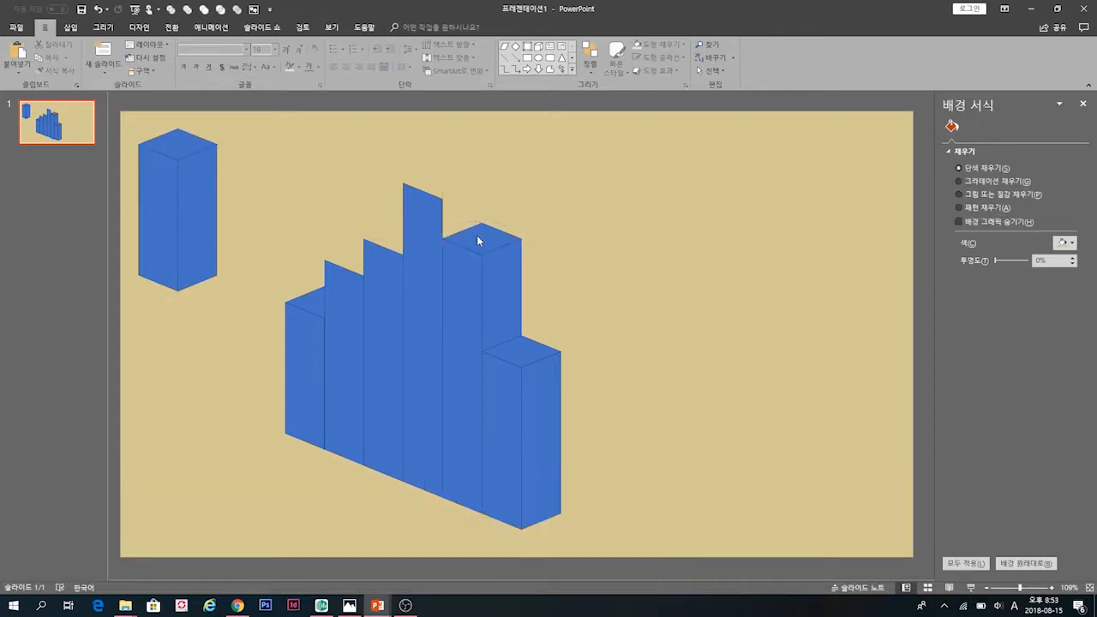
{"action": "left_click_drag", "start_coordinate": [493, 271], "coordinate": [455, 220]}
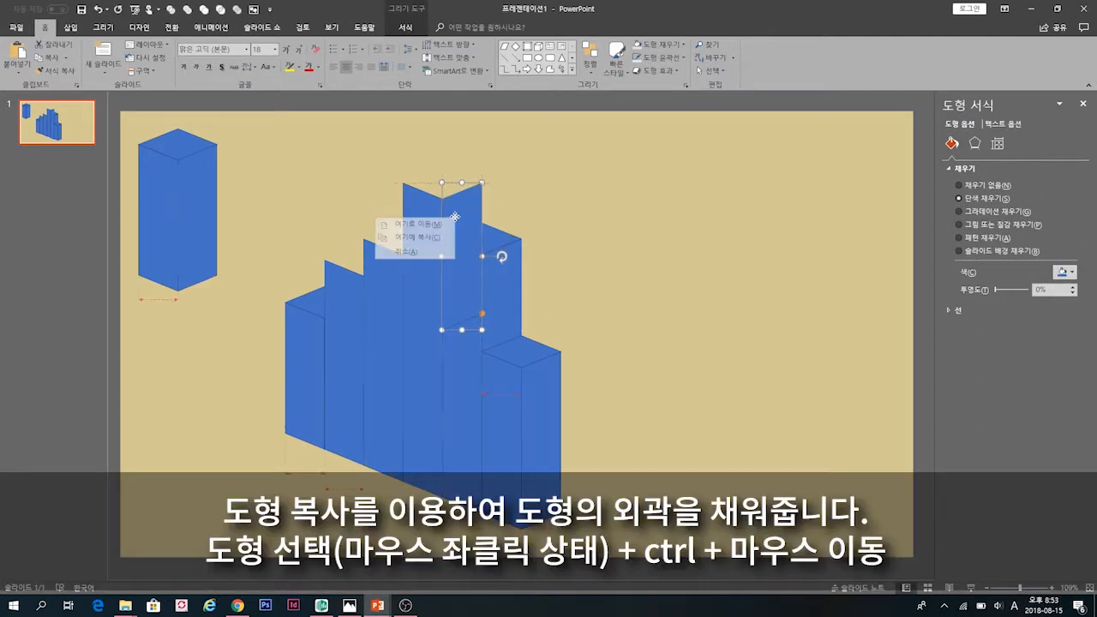
{"action": "left_click", "coordinate": [537, 208]}
{"action": "right_click", "coordinate": [472, 217]}
{"action": "key", "text": "Escape"}
{"action": "left_click", "coordinate": [486, 213]}
{"action": "left_click_drag", "start_coordinate": [476, 243], "coordinate": [443, 186]}
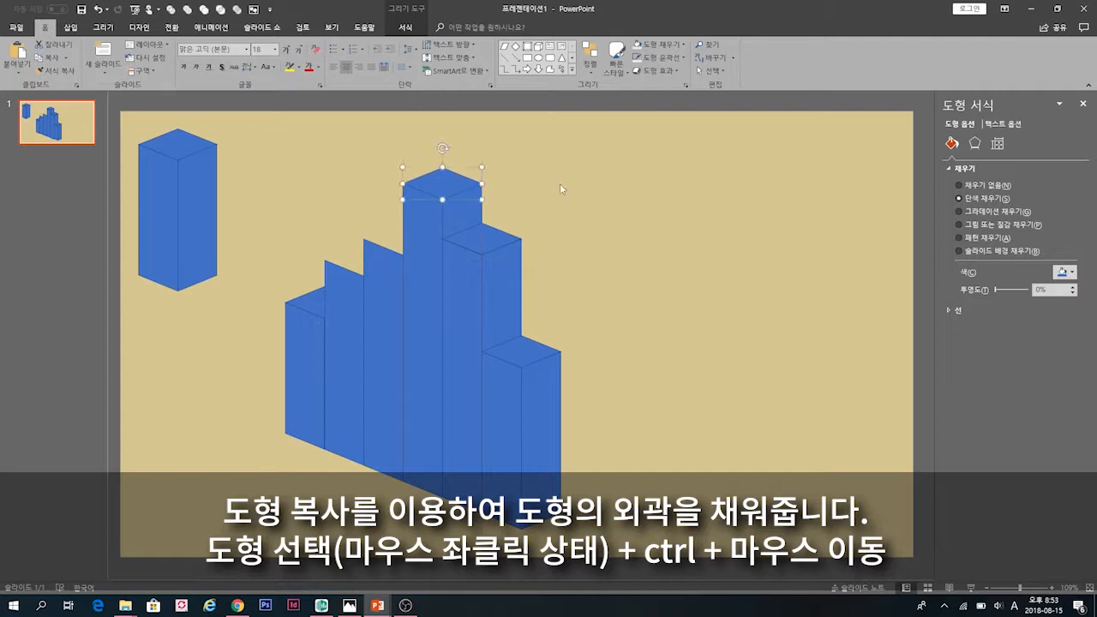
Copy the diamond top onto the two columns left of the tallest one, sending the copies behind the taller panels
{"action": "left_click_drag", "start_coordinate": [440, 188], "coordinate": [404, 241]}
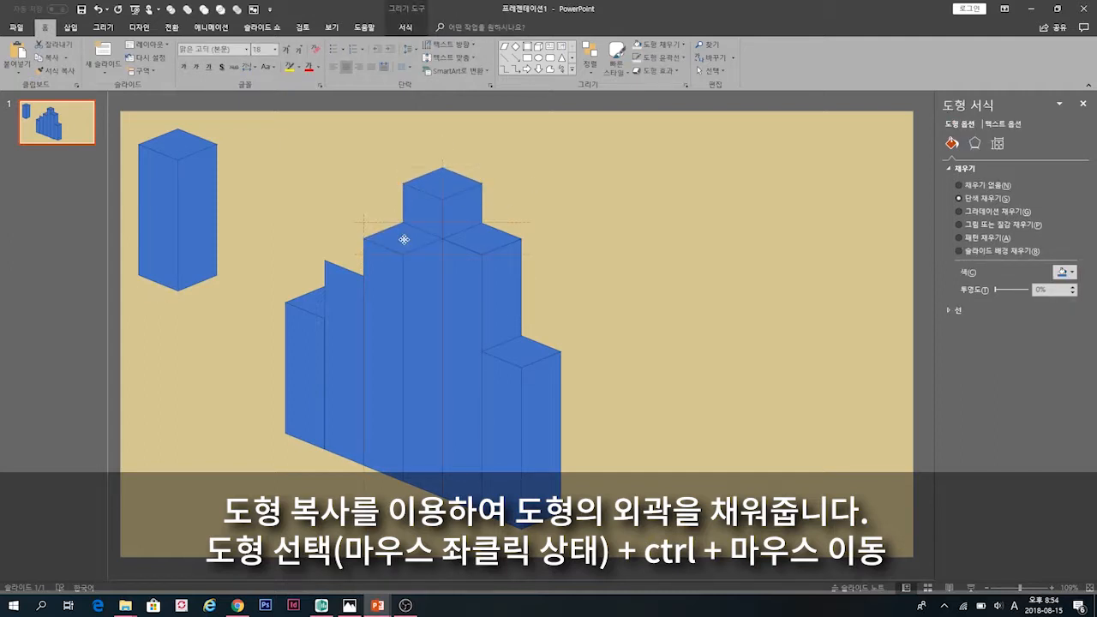
{"action": "right_click", "coordinate": [404, 241]}
{"action": "left_click", "coordinate": [662, 184]}
{"action": "left_click", "coordinate": [393, 247]}
{"action": "left_click", "coordinate": [356, 246]}
{"action": "left_click", "coordinate": [394, 241]}
{"action": "left_click_drag", "start_coordinate": [394, 242], "coordinate": [359, 249]}
{"action": "right_click", "coordinate": [359, 249]}
{"action": "mouse_move", "coordinate": [395, 370]}
{"action": "left_click", "coordinate": [506, 371]}
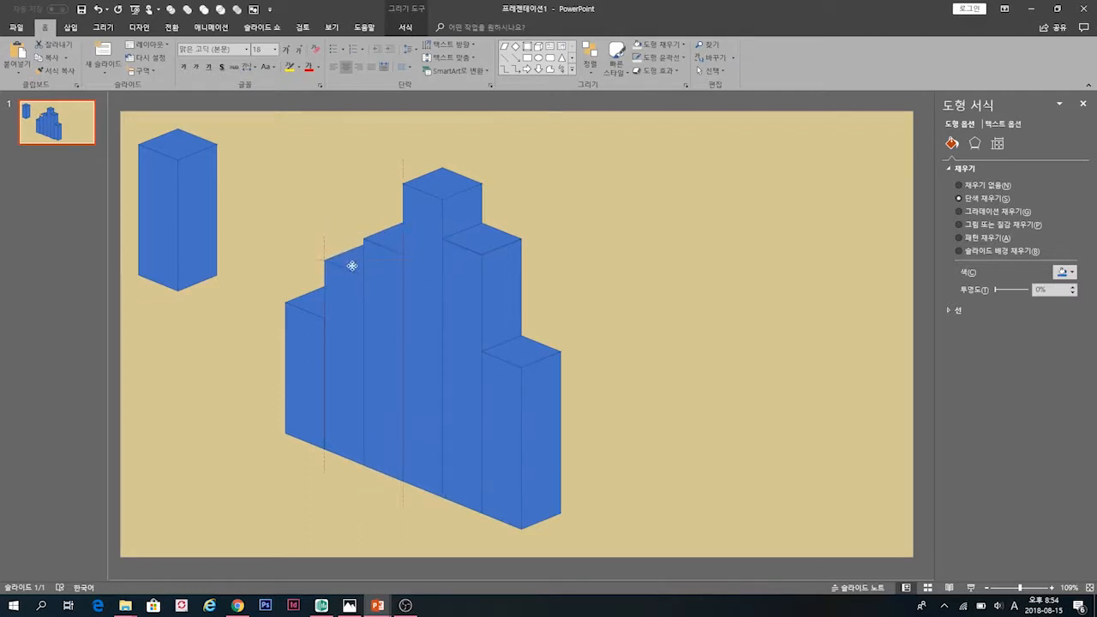
{"action": "left_click", "coordinate": [720, 272]}
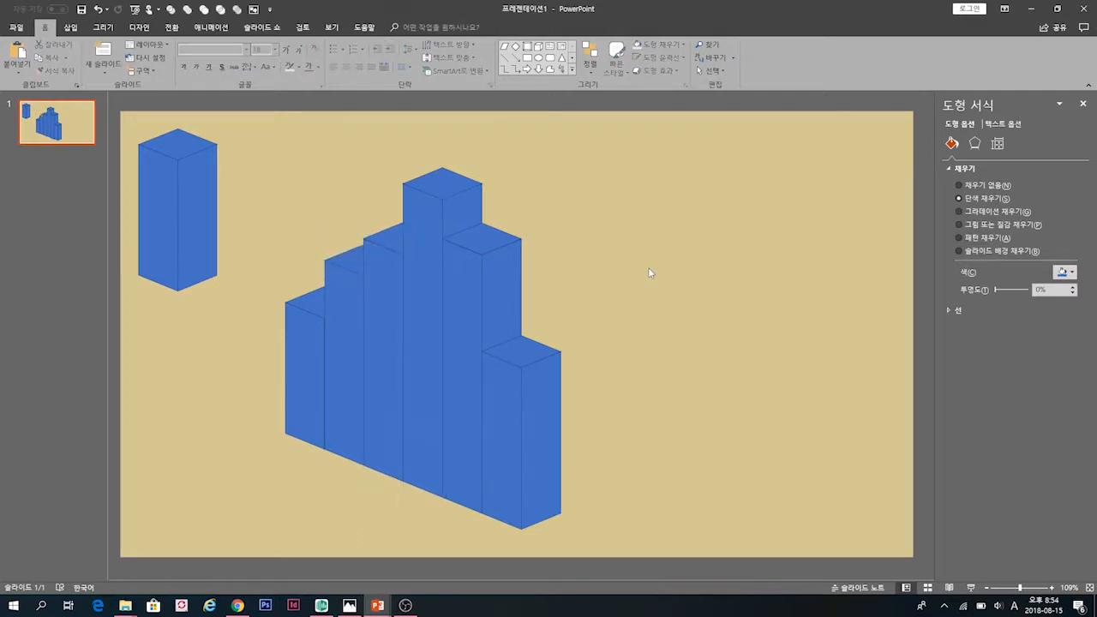
Copy the reference prism's right face, then rotate and reshape it into a flat shadow parallelogram at the front column's base
{"action": "left_click", "coordinate": [307, 379]}
{"action": "left_click", "coordinate": [631, 395]}
{"action": "left_click", "coordinate": [200, 257]}
{"action": "left_click_drag", "start_coordinate": [200, 257], "coordinate": [644, 355]}
{"action": "left_click_drag", "start_coordinate": [683, 320], "coordinate": [683, 372]}
{"action": "left_click_drag", "start_coordinate": [596, 357], "coordinate": [555, 487]}
{"action": "left_click_drag", "start_coordinate": [671, 426], "coordinate": [678, 440]}
{"action": "left_click_drag", "start_coordinate": [598, 485], "coordinate": [593, 491]}
{"action": "left_click_drag", "start_coordinate": [635, 441], "coordinate": [605, 452]}
{"action": "left_click_drag", "start_coordinate": [587, 476], "coordinate": [550, 497]}
{"action": "left_click_drag", "start_coordinate": [616, 491], "coordinate": [616, 491]}
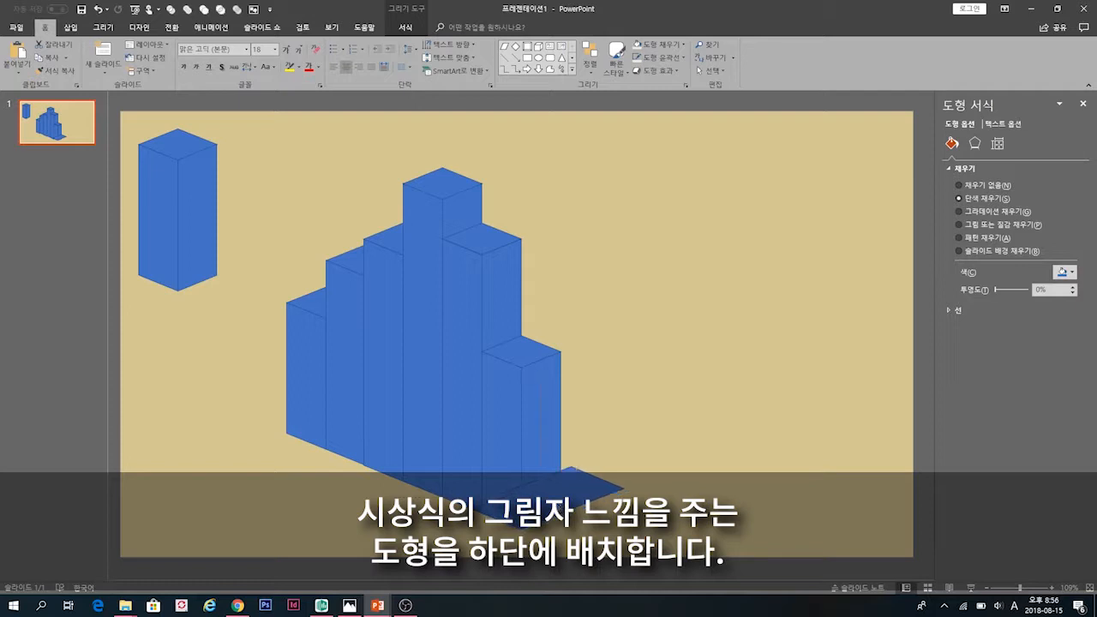
Align the shadow parallelogram with the bottom corner of the front column and send it to the back
{"action": "left_click_drag", "start_coordinate": [543, 482], "coordinate": [526, 530]}
{"action": "scroll", "coordinate": [526, 530], "scroll_direction": "up", "scroll_amount": 2, "text": "ctrl"}
{"action": "right_click", "coordinate": [536, 518]}
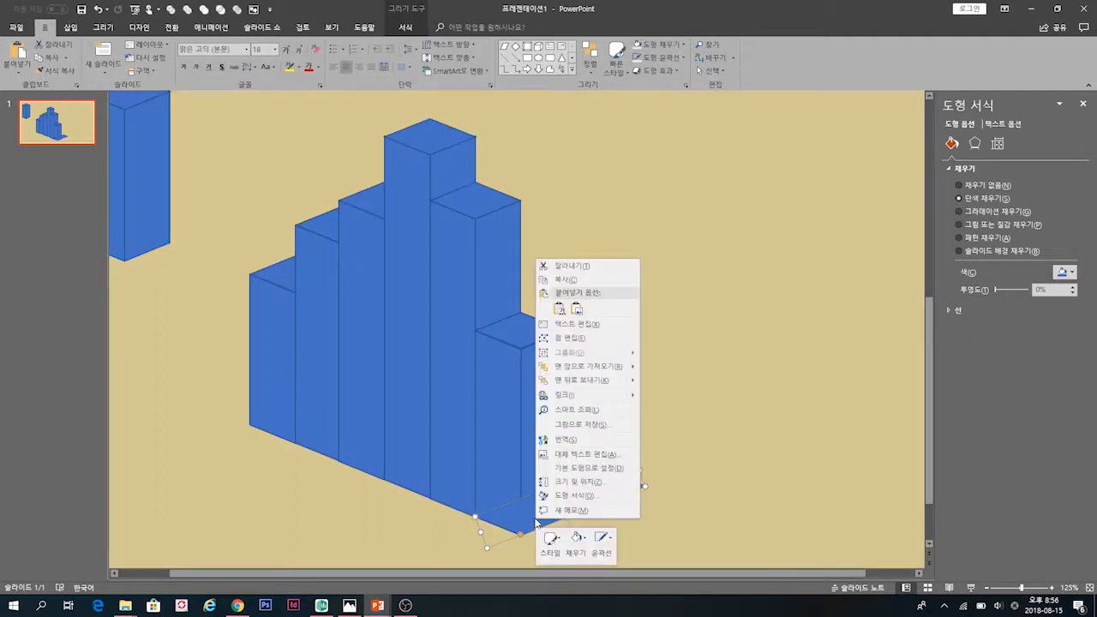
{"action": "key", "text": "k"}
{"action": "key", "text": "k"}
Lengthen the front column's shadow parallelogram up and to the right until it extends past the slide's edge
{"action": "left_click", "coordinate": [558, 530]}
{"action": "left_click", "coordinate": [605, 488]}
{"action": "left_click_drag", "start_coordinate": [639, 469], "coordinate": [949, 280]}
{"action": "scroll", "coordinate": [930, 289], "scroll_direction": "down", "scroll_amount": 2, "text": "ctrl"}
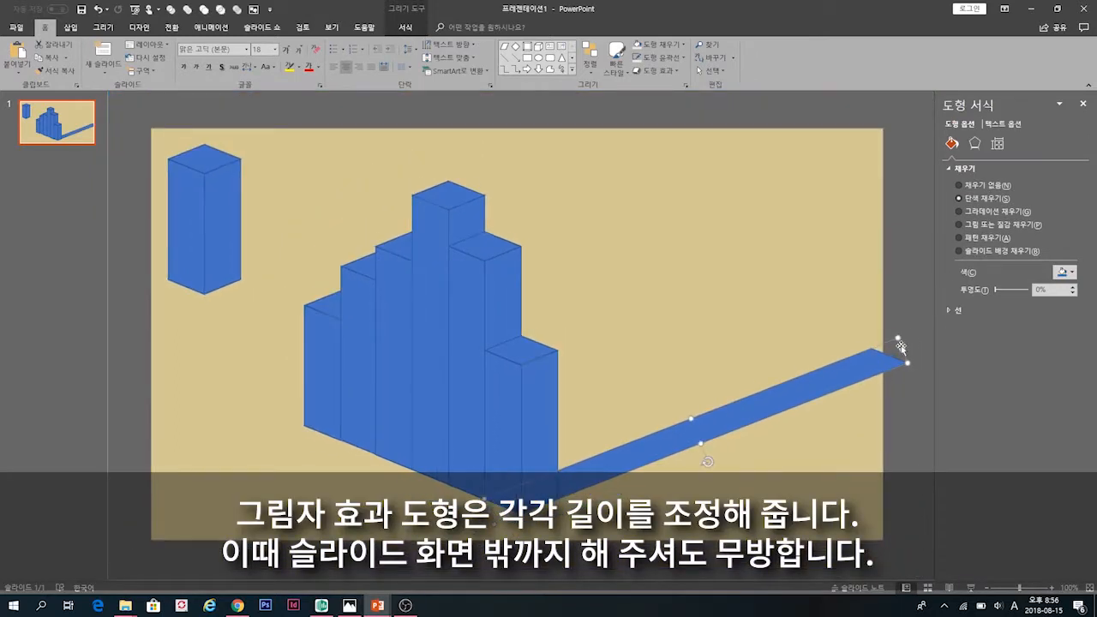
Extend the front column's shadow farther past the slide's edge and duplicate it at the bases of the next two columns
{"action": "left_click_drag", "start_coordinate": [902, 350], "coordinate": [942, 341]}
{"action": "left_click", "coordinate": [775, 423]}
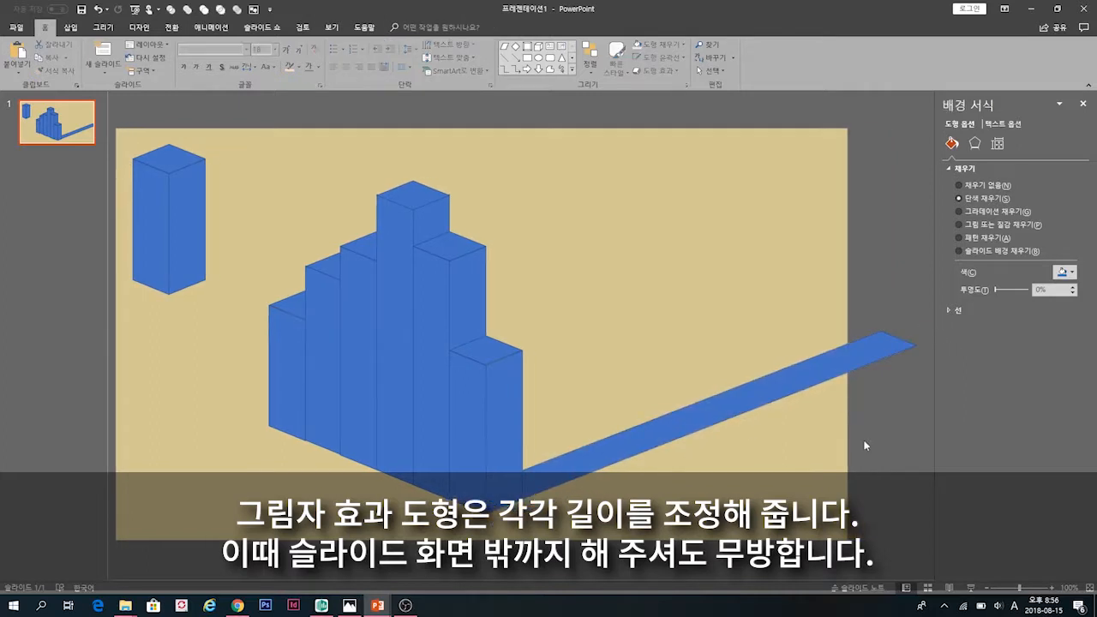
{"action": "left_click_drag", "start_coordinate": [713, 414], "coordinate": [677, 393]}
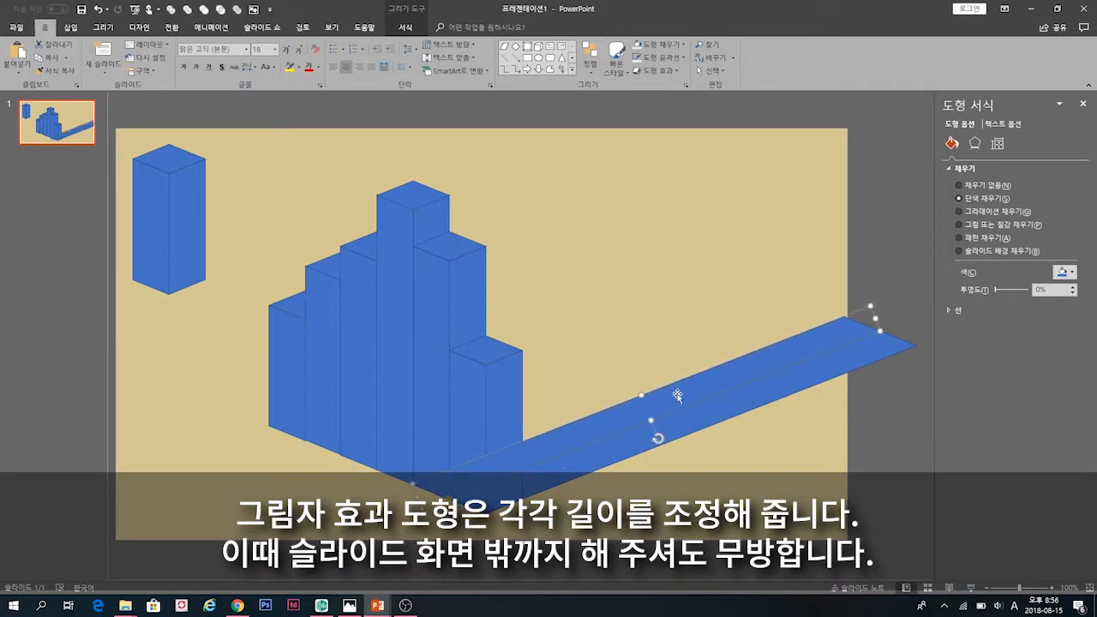
{"action": "left_click_drag", "start_coordinate": [677, 395], "coordinate": [643, 379]}
Send the copied shadow behind the columns and lengthen the second and third columns' shadows past the slide's edge
{"action": "right_click", "coordinate": [644, 382]}
{"action": "key", "text": "k"}
{"action": "key", "text": "k"}
{"action": "left_click", "coordinate": [613, 357]}
{"action": "left_click", "coordinate": [698, 371]}
{"action": "left_click_drag", "start_coordinate": [840, 303], "coordinate": [894, 310]}
{"action": "left_click", "coordinate": [855, 328]}
{"action": "left_click", "coordinate": [850, 256]}
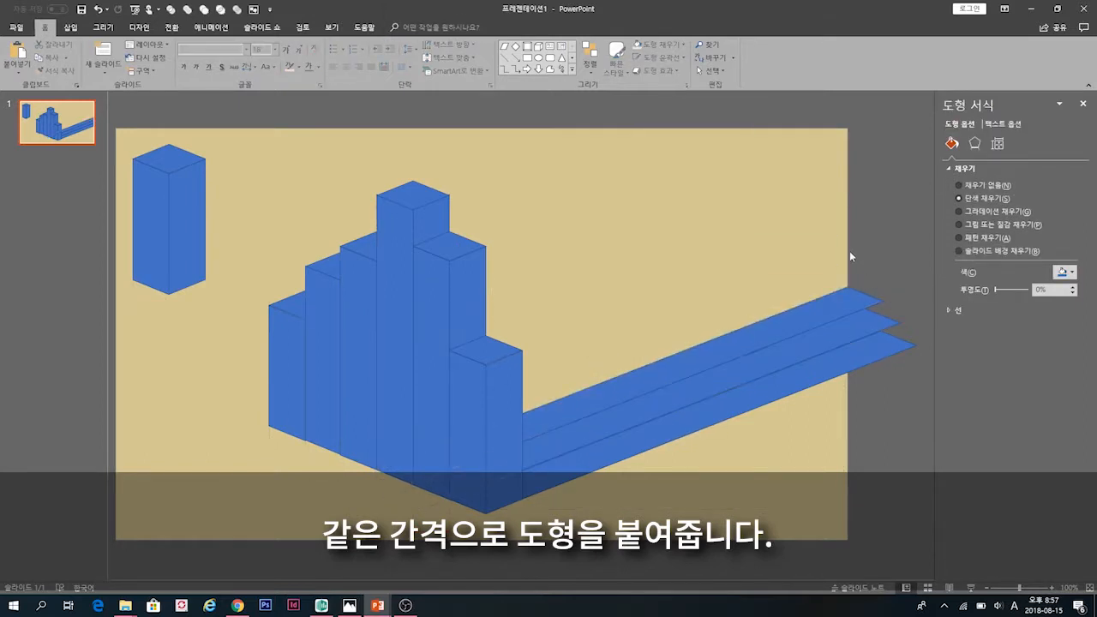
Duplicate the shadow for the three columns left of the tallest one, aligning each at its base and sending it to the back
{"action": "left_click", "coordinate": [724, 355]}
{"action": "left_click_drag", "start_coordinate": [640, 382], "coordinate": [562, 359]}
{"action": "left_click", "coordinate": [604, 340]}
{"action": "right_click", "coordinate": [607, 364]}
{"action": "left_click", "coordinate": [582, 323]}
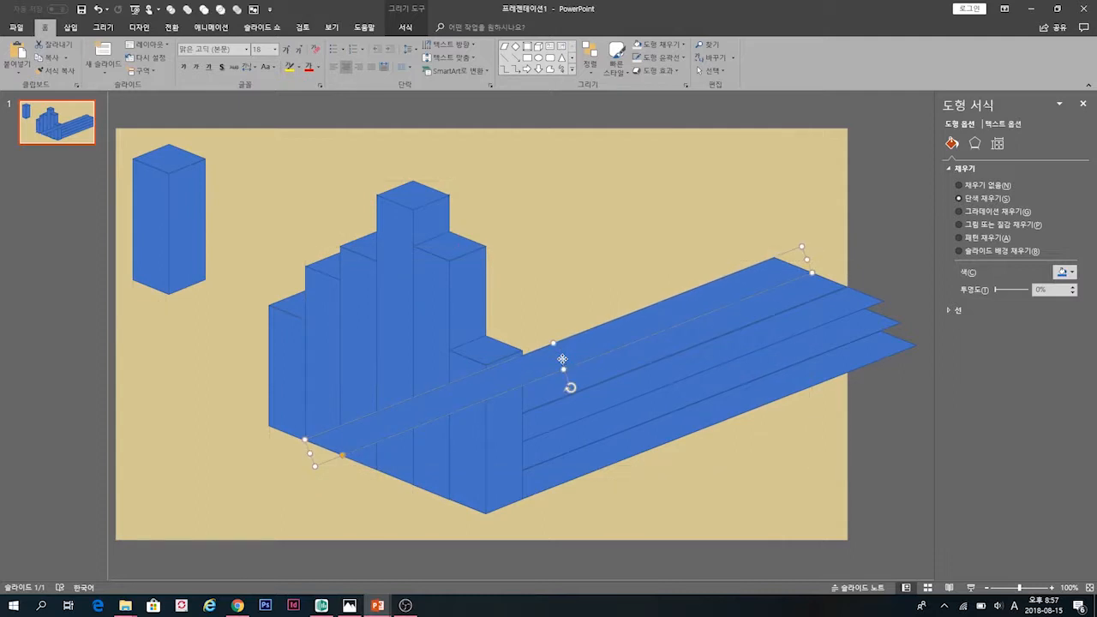
{"action": "left_click", "coordinate": [553, 317]}
{"action": "left_click_drag", "start_coordinate": [636, 325], "coordinate": [602, 314]}
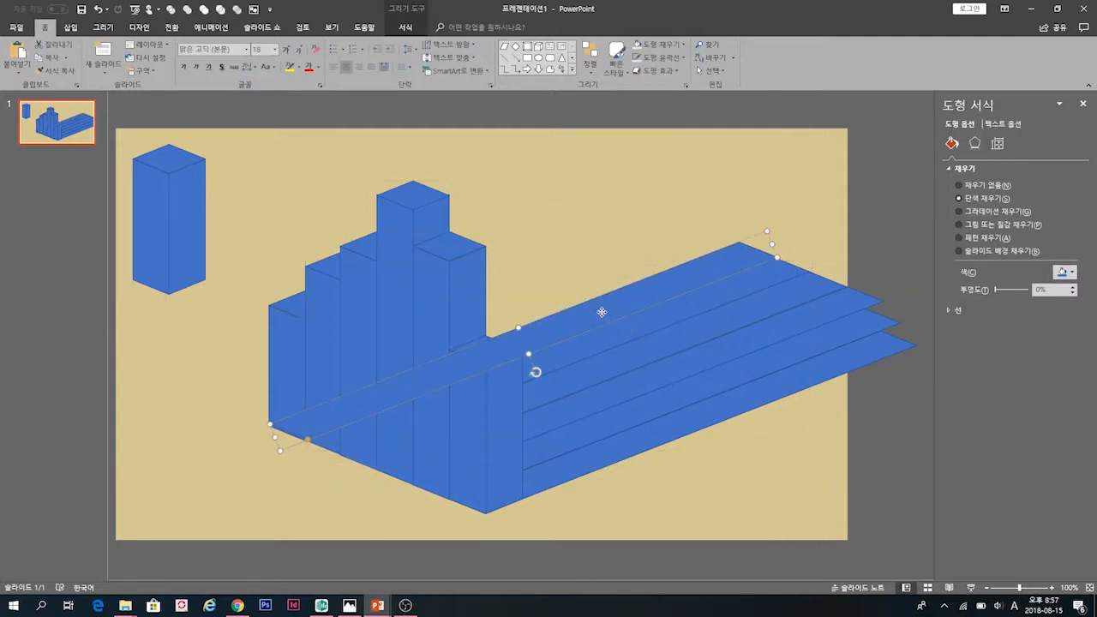
{"action": "left_click", "coordinate": [598, 262]}
Lengthen the four rearmost shadow parallelograms together, up and to the right past the slide's edge
{"action": "left_click", "coordinate": [746, 258]}
{"action": "left_click", "coordinate": [764, 282], "text": "shift"}
{"action": "left_click", "coordinate": [795, 298], "text": "shift"}
{"action": "left_click", "coordinate": [826, 315], "text": "shift"}
{"action": "left_click_drag", "start_coordinate": [844, 283], "coordinate": [950, 233]}
{"action": "left_click", "coordinate": [735, 503]}
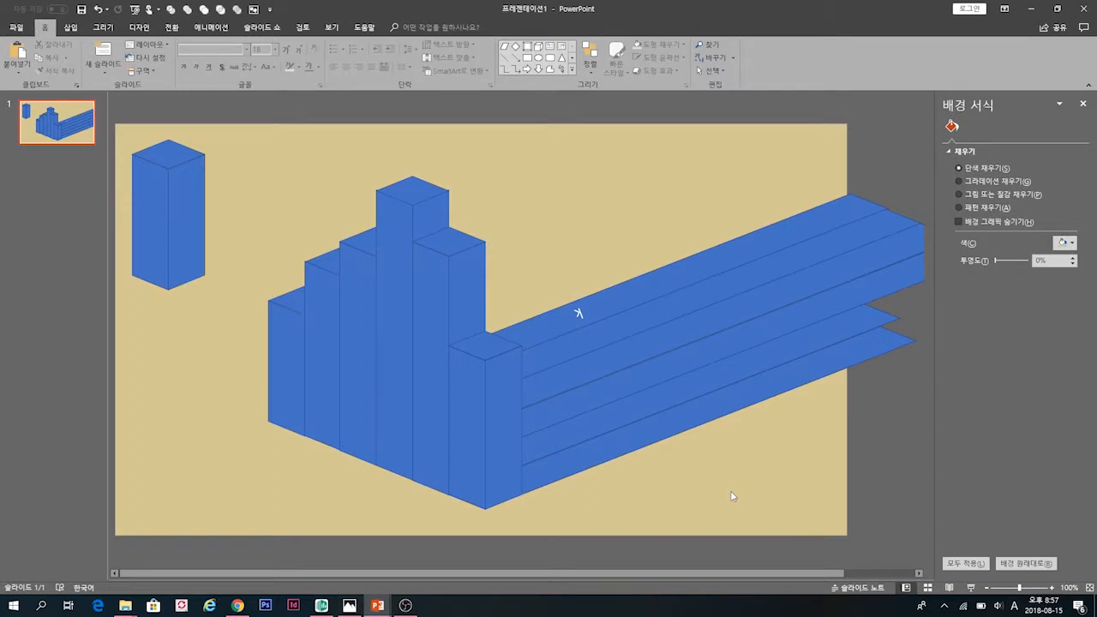
Delete the stray character from the rearmost shadow parallelogram
{"action": "left_click", "coordinate": [596, 331]}
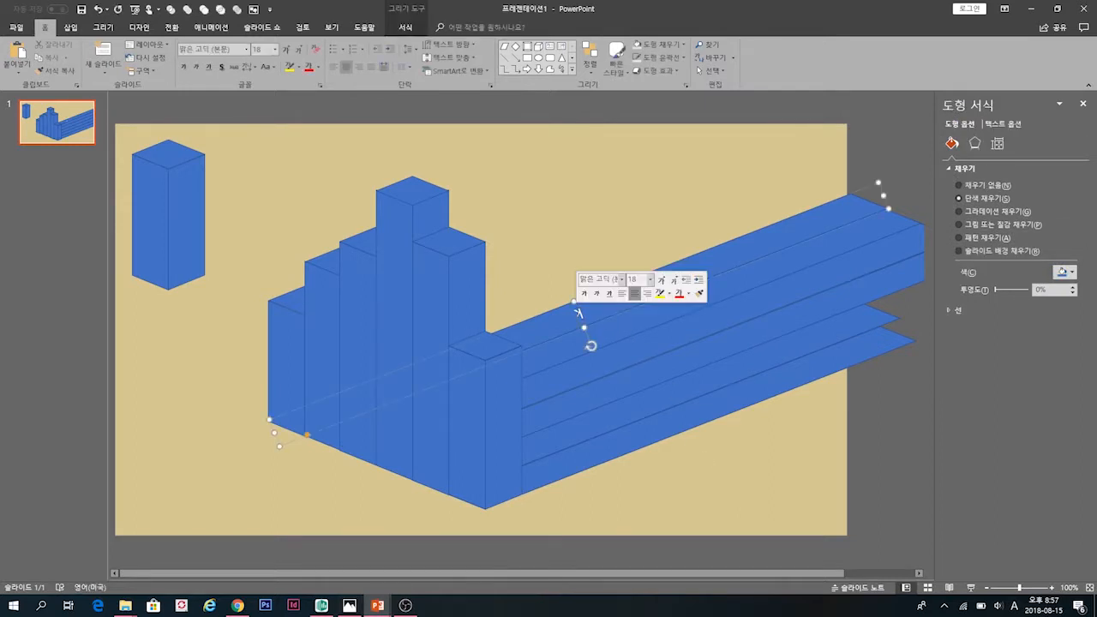
{"action": "key", "text": "BackSpace"}
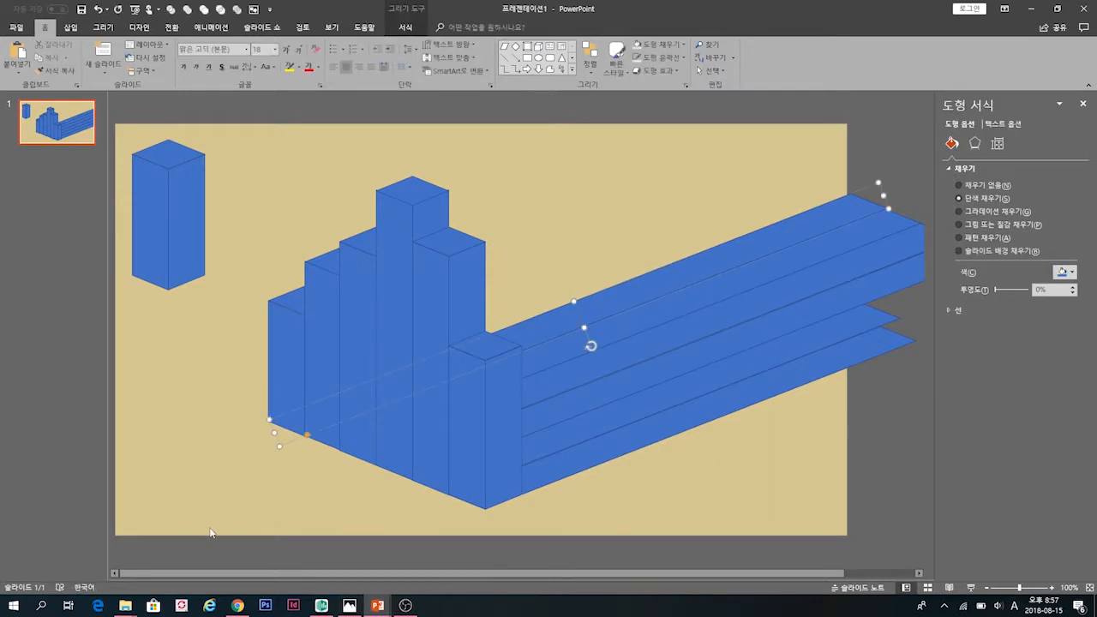
{"action": "left_click", "coordinate": [216, 491]}
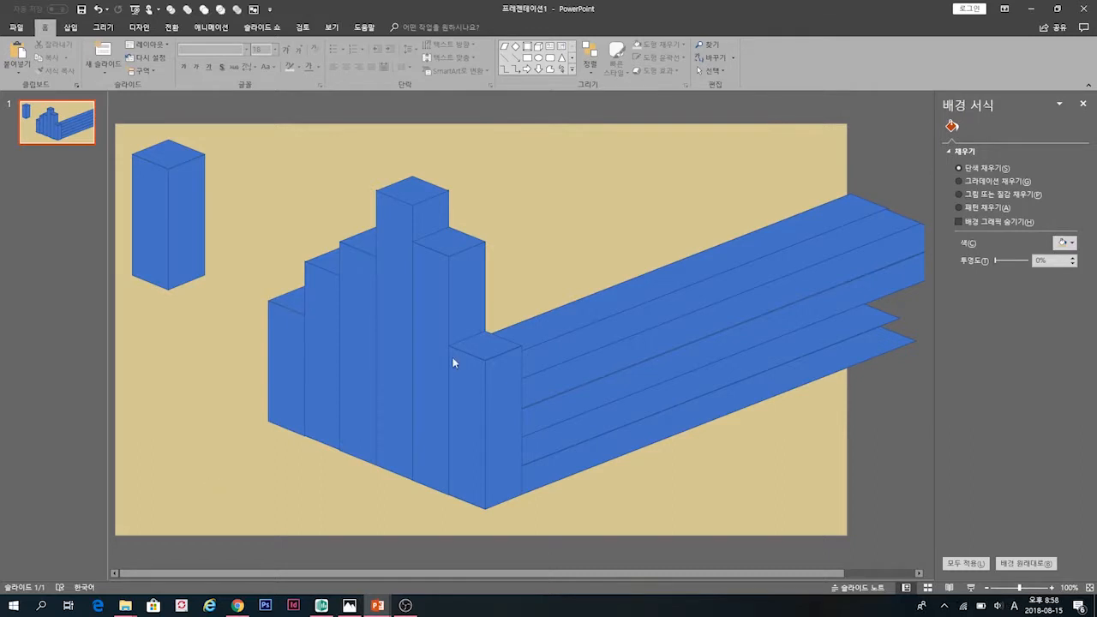
Give the second column's right face a yellow linear gradient fill with a 270° direction
{"action": "left_click", "coordinate": [460, 318]}
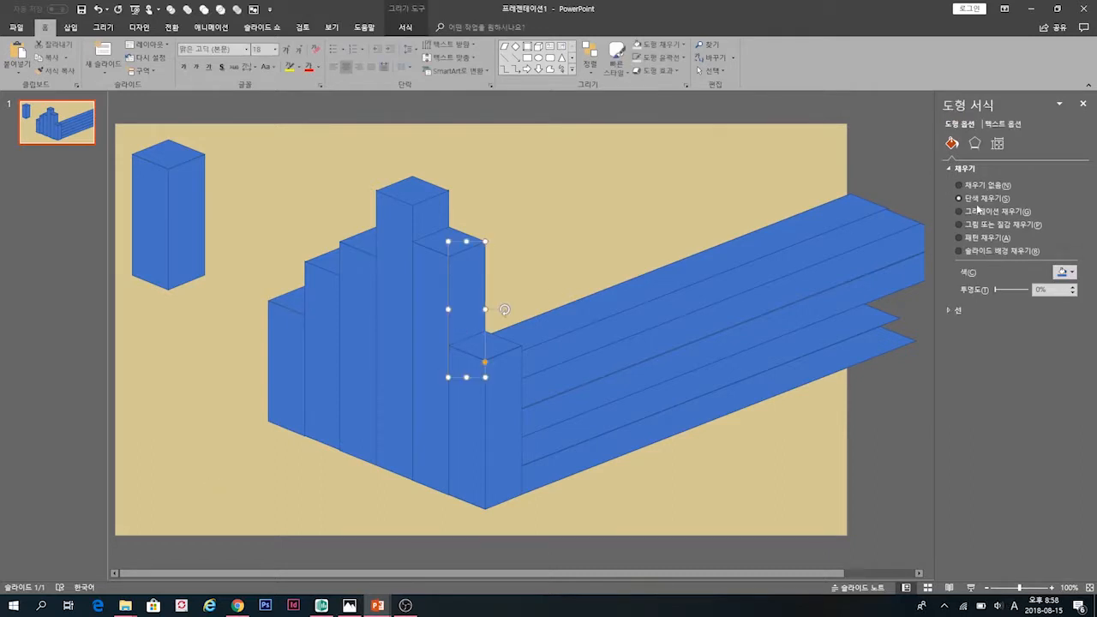
{"action": "left_click", "coordinate": [982, 210]}
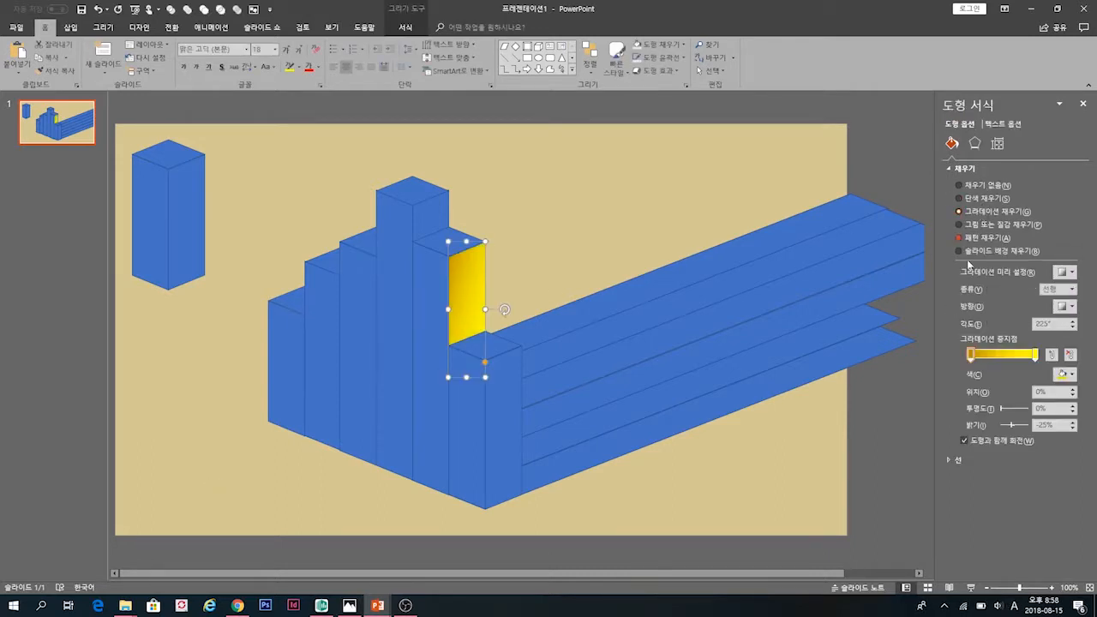
{"action": "left_click", "coordinate": [1065, 306]}
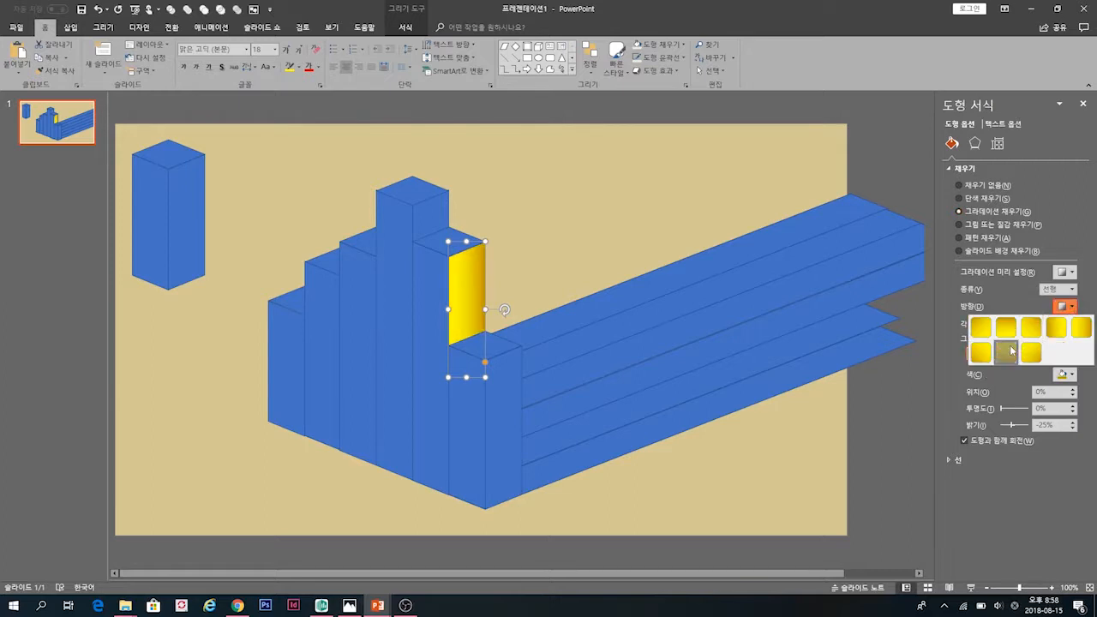
{"action": "left_click", "coordinate": [1008, 351]}
{"action": "left_click", "coordinate": [807, 463]}
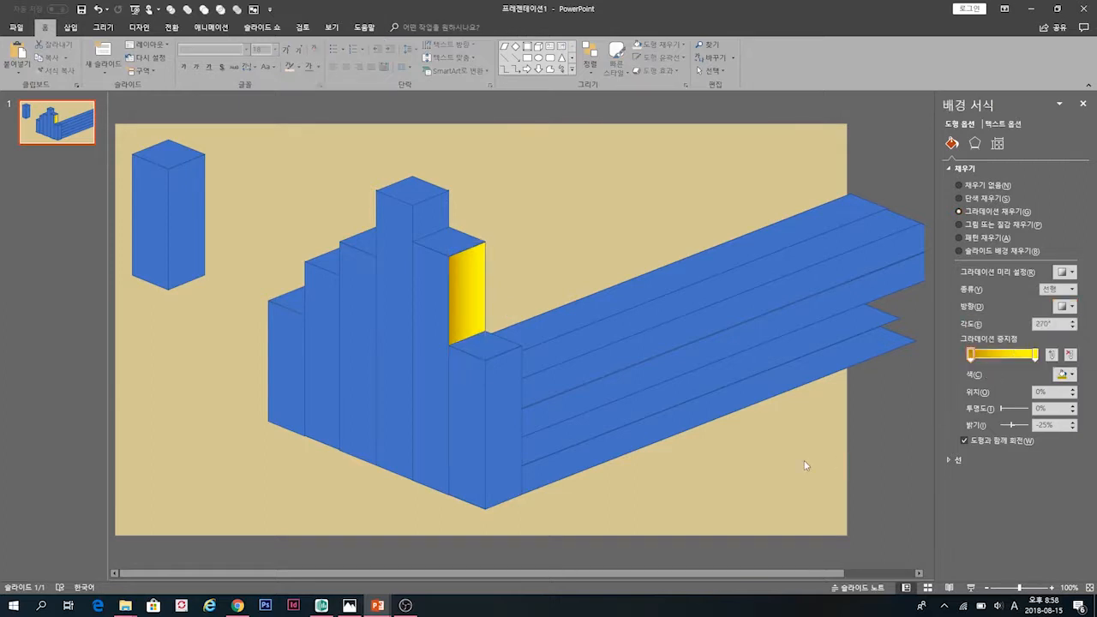
{"action": "left_click", "coordinate": [425, 219]}
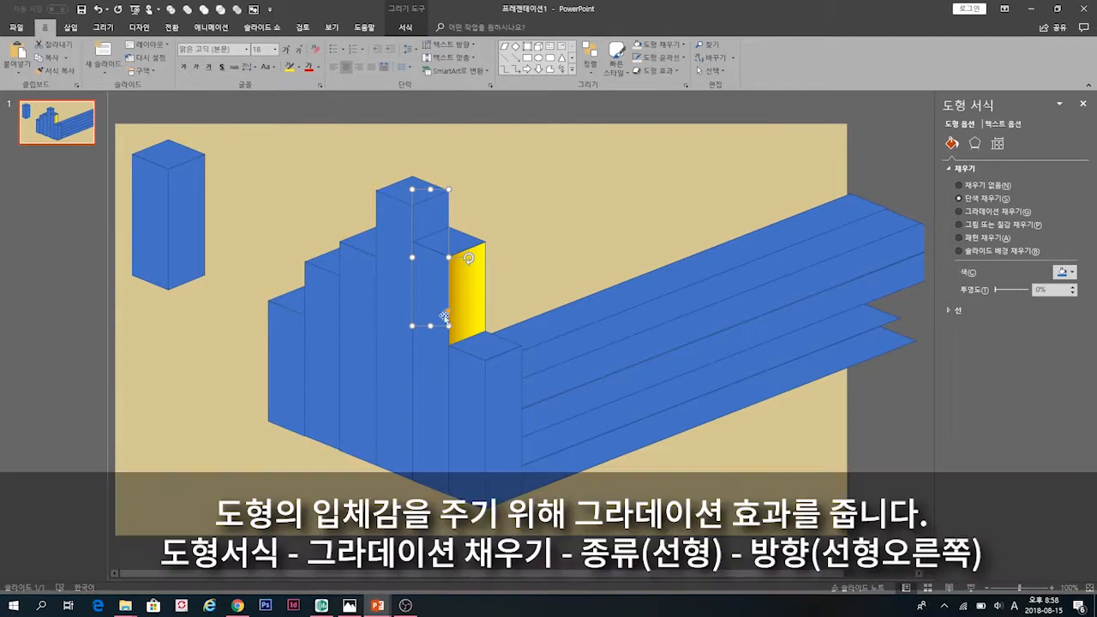
{"action": "left_click", "coordinate": [360, 306]}
{"action": "left_click", "coordinate": [443, 286]}
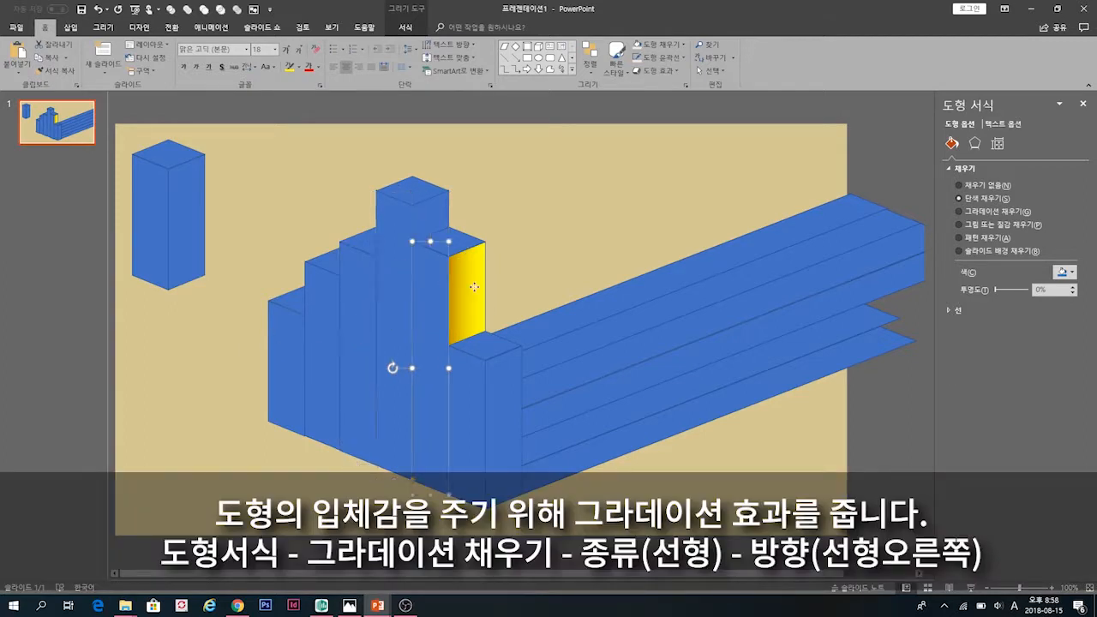
{"action": "left_click", "coordinate": [473, 286]}
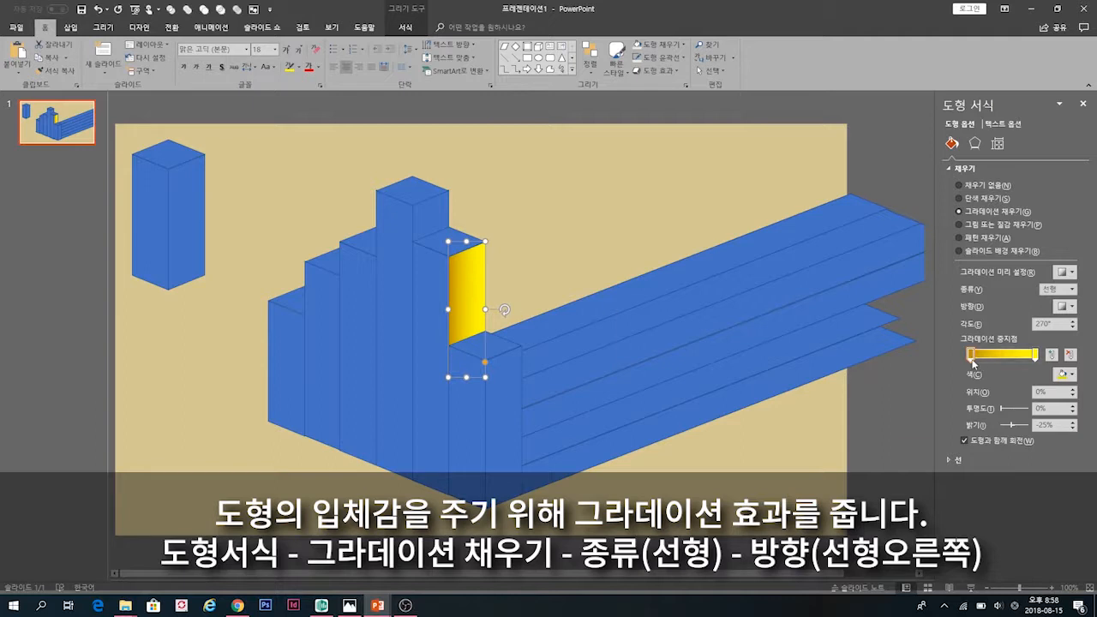
{"action": "left_click", "coordinate": [822, 476]}
Copy the yellow gradient formatting onto the right faces of the tallest column and the front column
{"action": "left_click", "coordinate": [469, 287]}
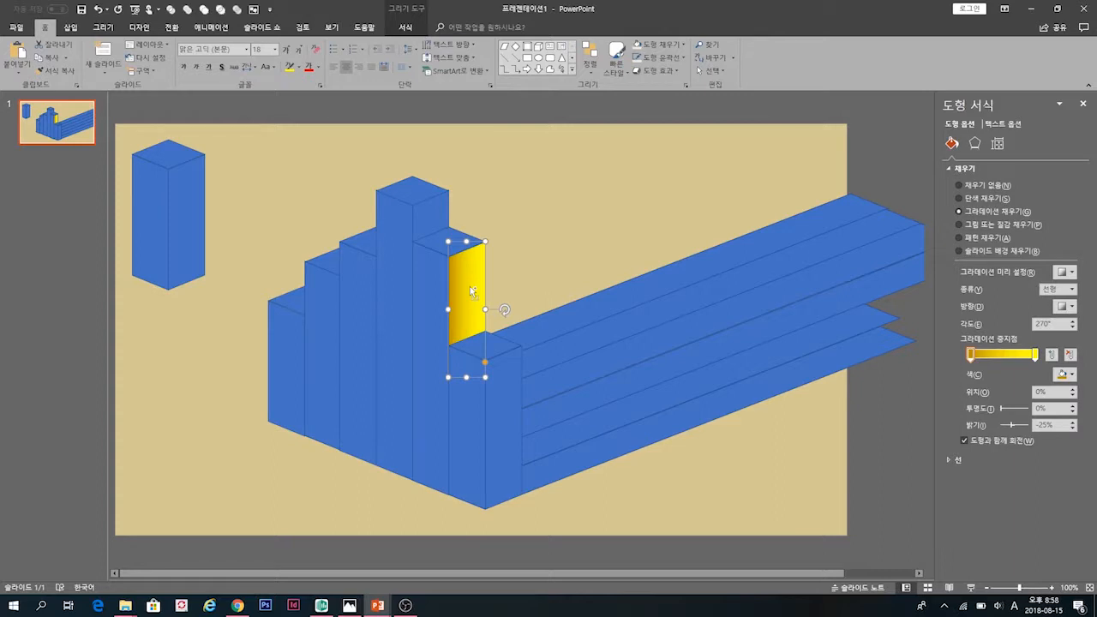
{"action": "left_click", "coordinate": [433, 214]}
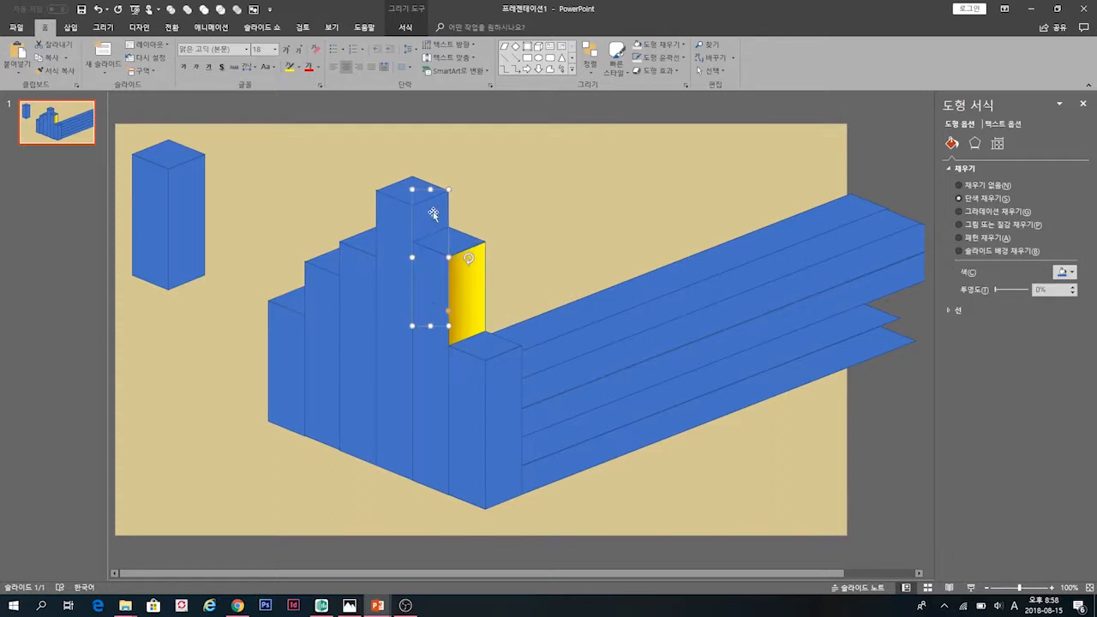
{"action": "key", "text": "ctrl+shift+v"}
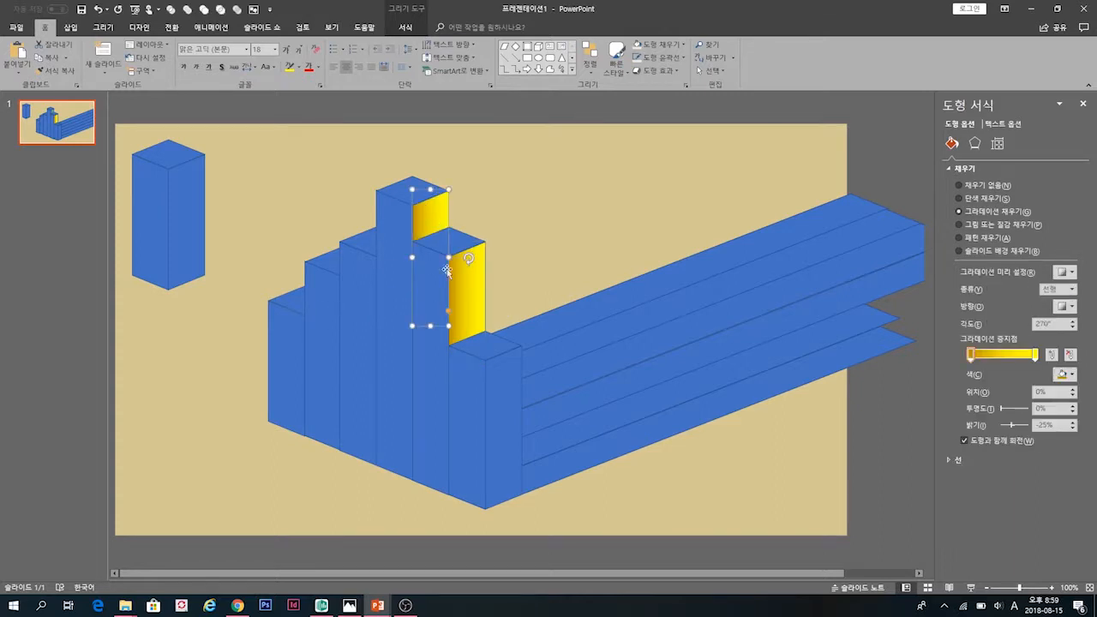
{"action": "left_click", "coordinate": [509, 412]}
{"action": "key", "text": "ctrl+shift+v"}
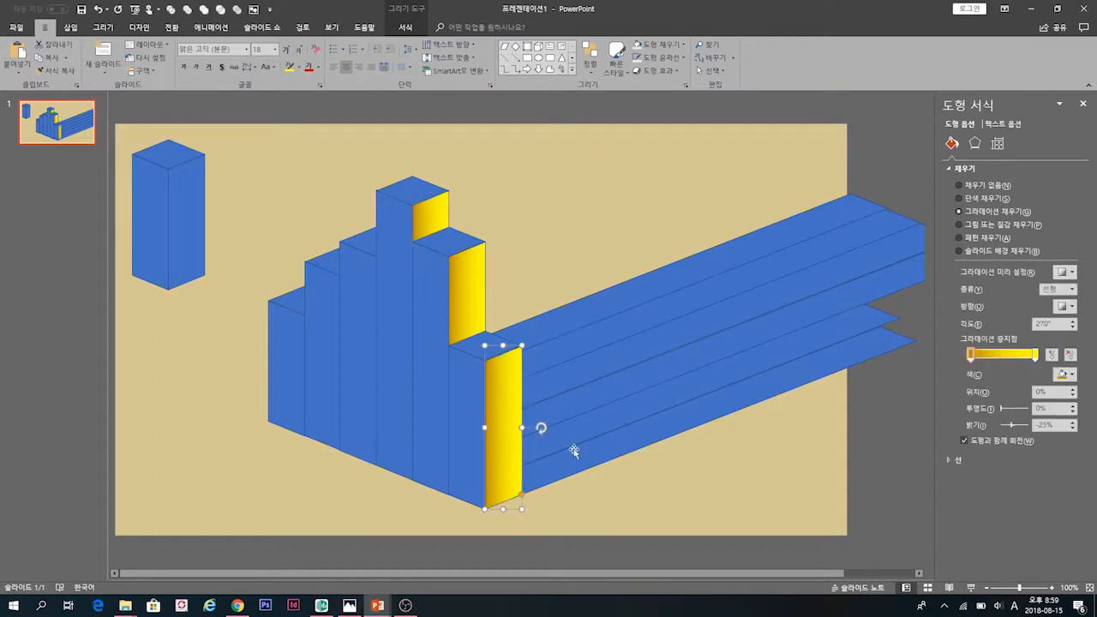
{"action": "left_click", "coordinate": [631, 506]}
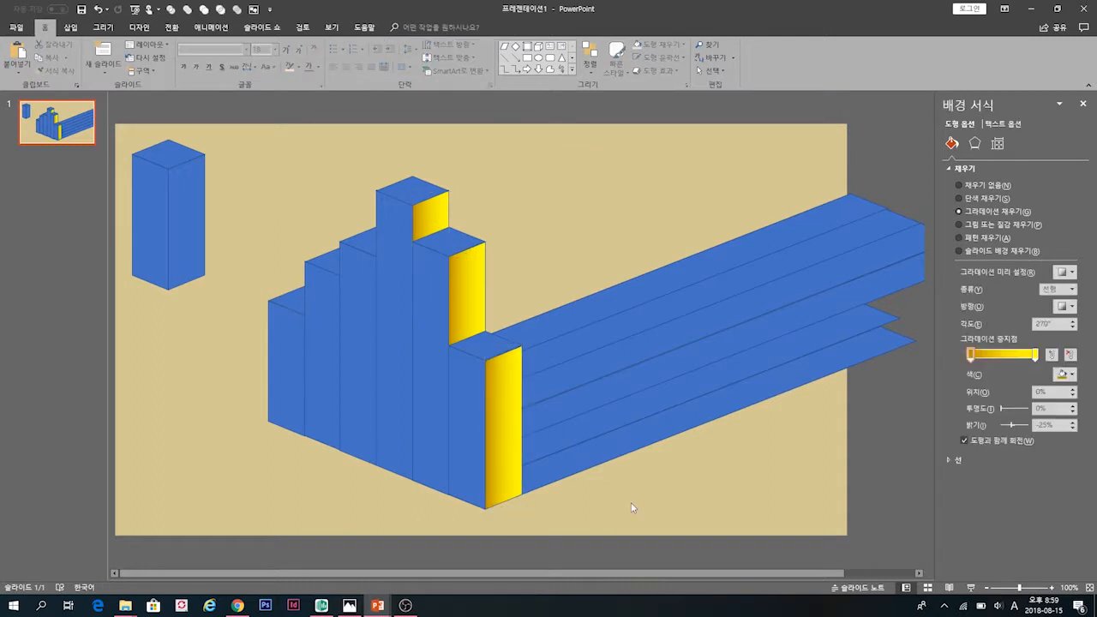
Apply the yellow gradient fill to the second column's left face and copy its formatting to the front column's left face
{"action": "left_click", "coordinate": [429, 273]}
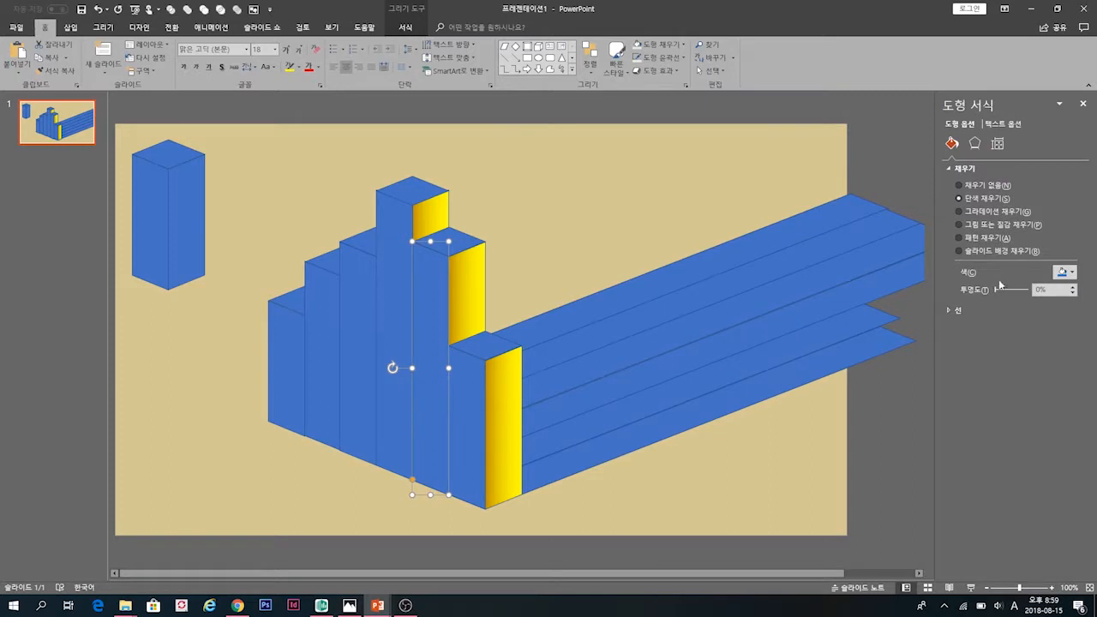
{"action": "left_click", "coordinate": [989, 212]}
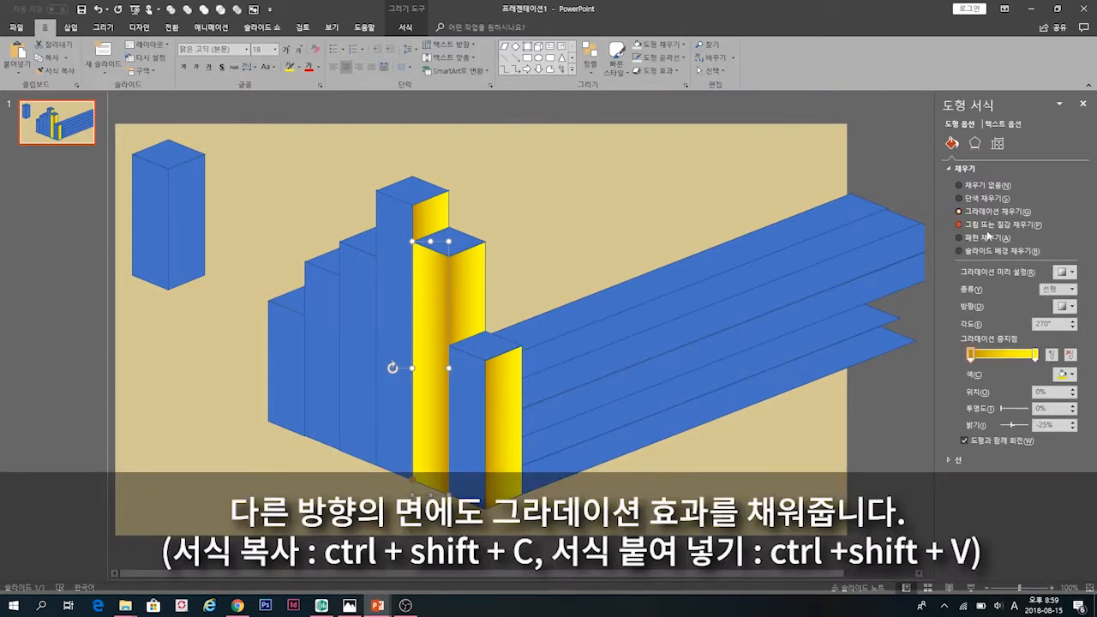
{"action": "left_click", "coordinate": [872, 449]}
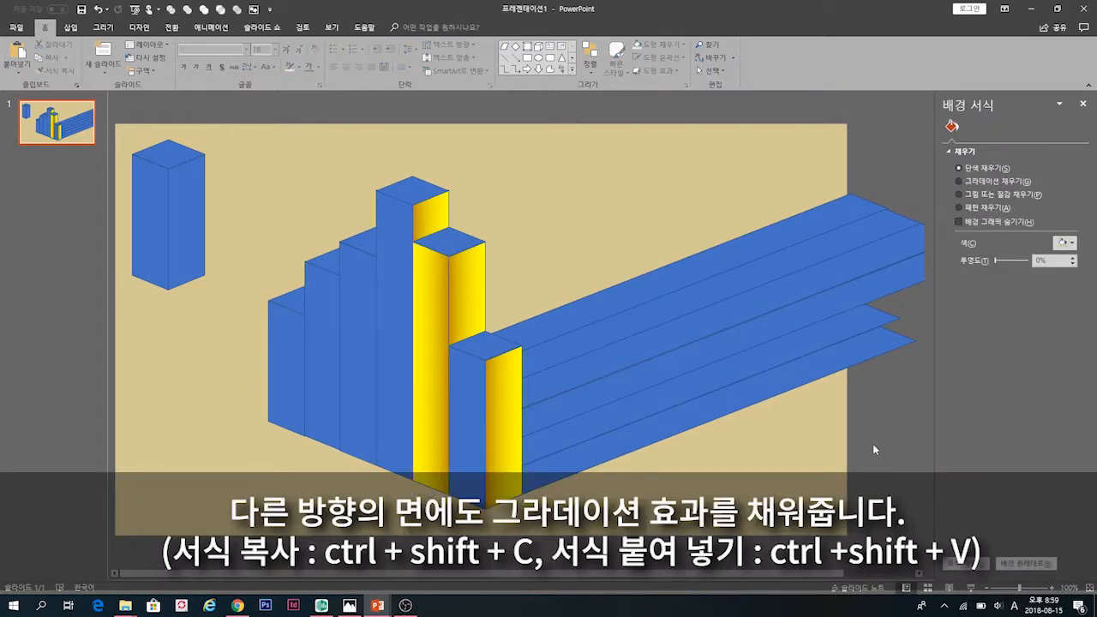
{"action": "left_click", "coordinate": [431, 368]}
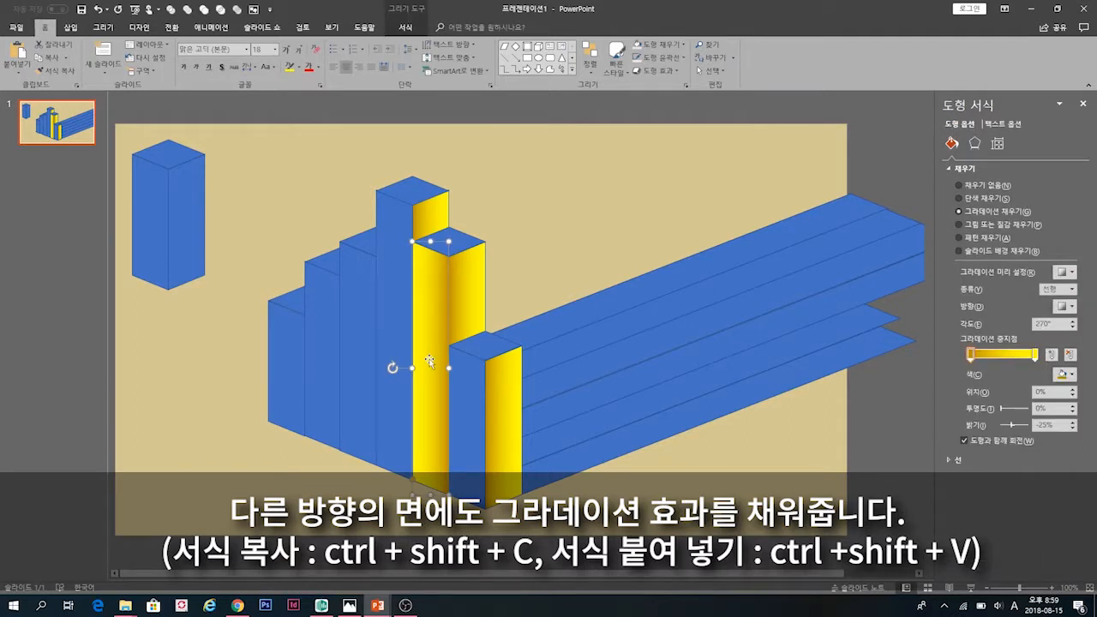
{"action": "left_click", "coordinate": [468, 387]}
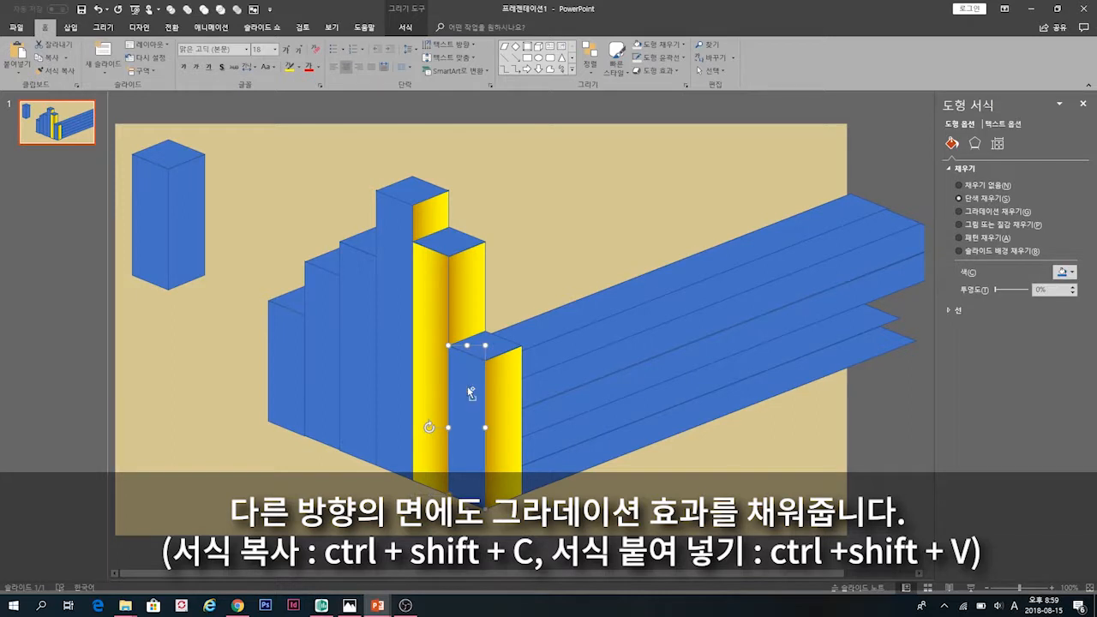
{"action": "key", "text": "ctrl+shift+v"}
{"action": "key", "text": "Escape"}
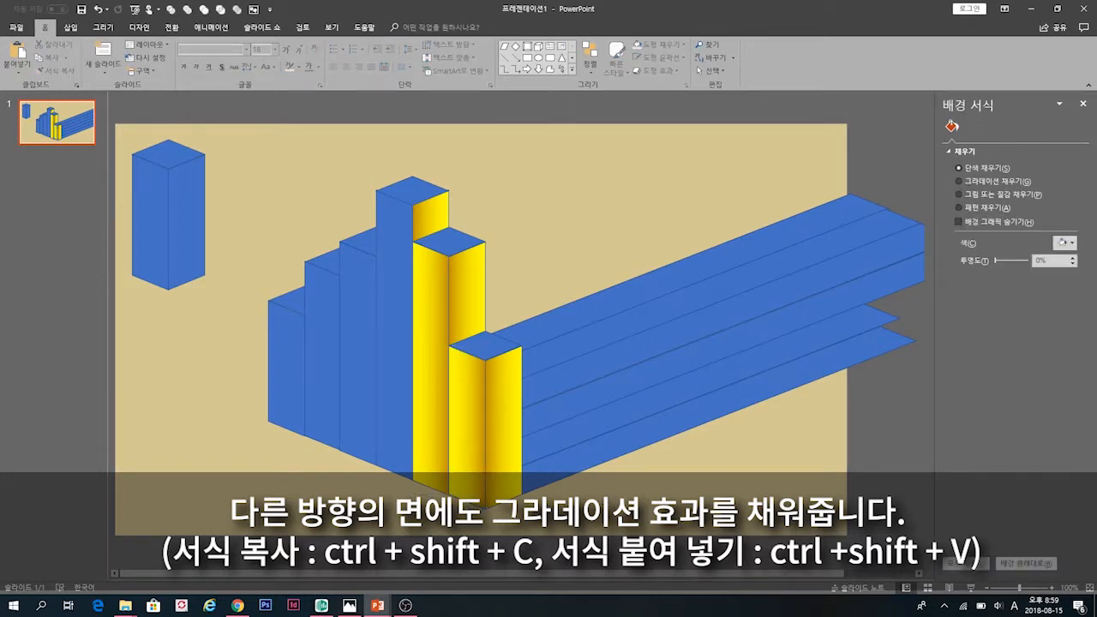
Paste the yellow gradient formatting onto the left faces of the tallest column and the three columns left of it
{"action": "left_click", "coordinate": [395, 348]}
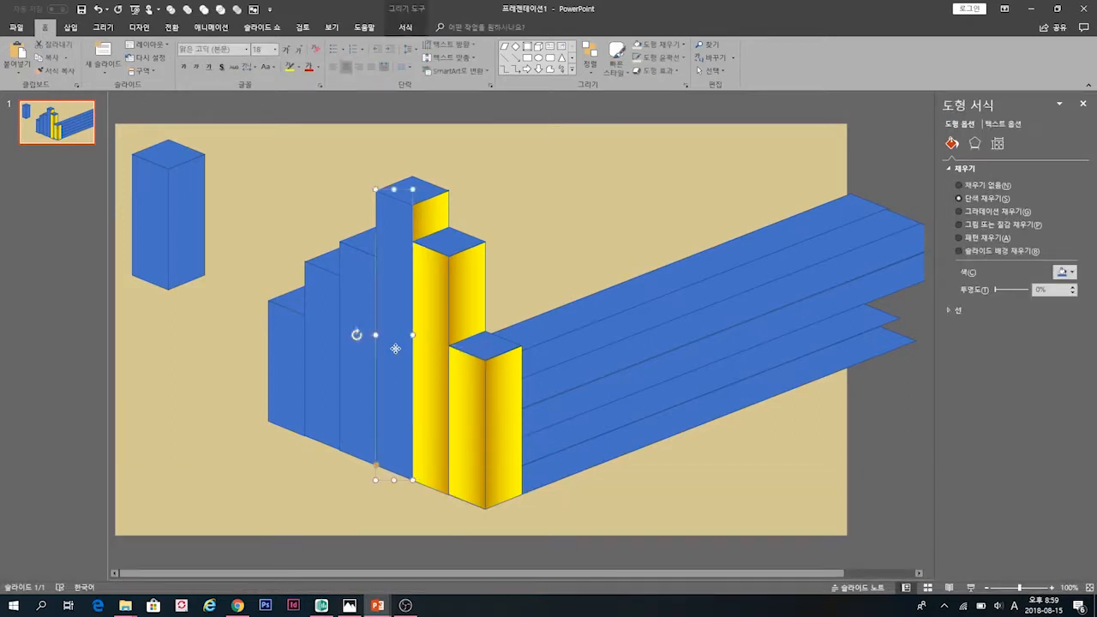
{"action": "key", "text": "ctrl+shift+v"}
{"action": "left_click", "coordinate": [357, 359]}
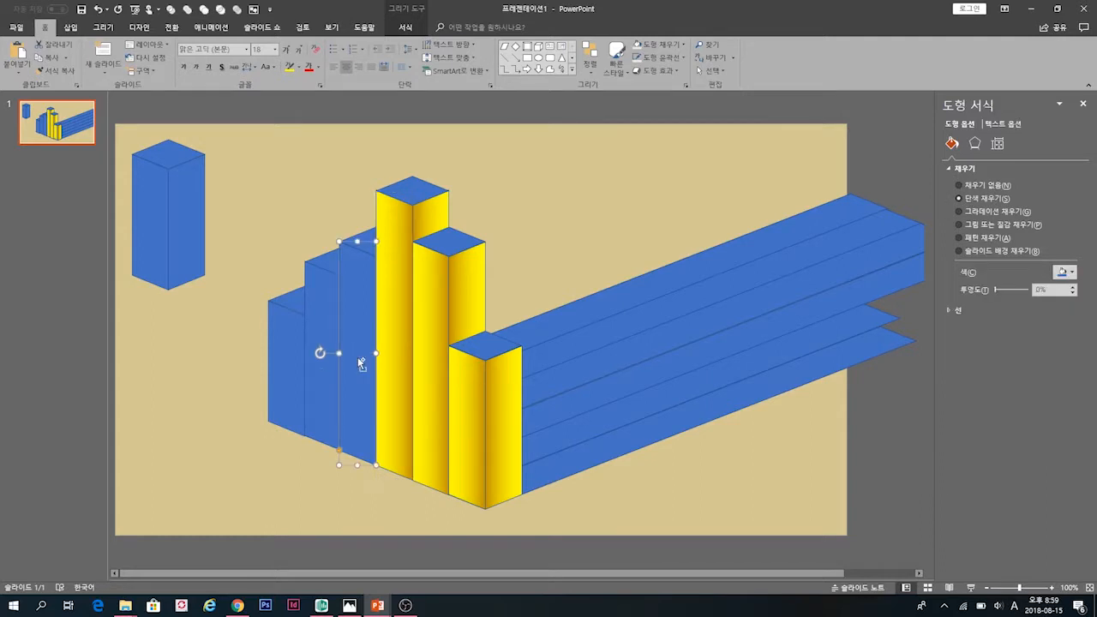
{"action": "left_click", "coordinate": [324, 369], "text": "shift"}
{"action": "left_click", "coordinate": [283, 363], "text": "shift"}
{"action": "key", "text": "ctrl+shift+v"}
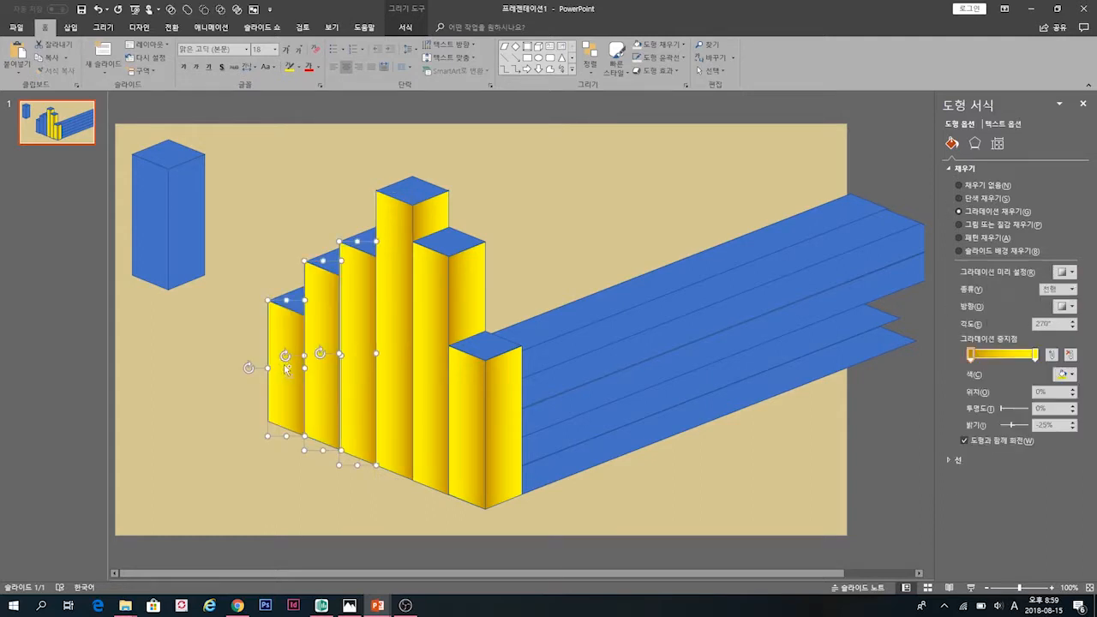
Set the gradient direction of the tallest column's left face to linear at 180°, running down the face
{"action": "left_click", "coordinate": [394, 342]}
{"action": "left_click", "coordinate": [1066, 306]}
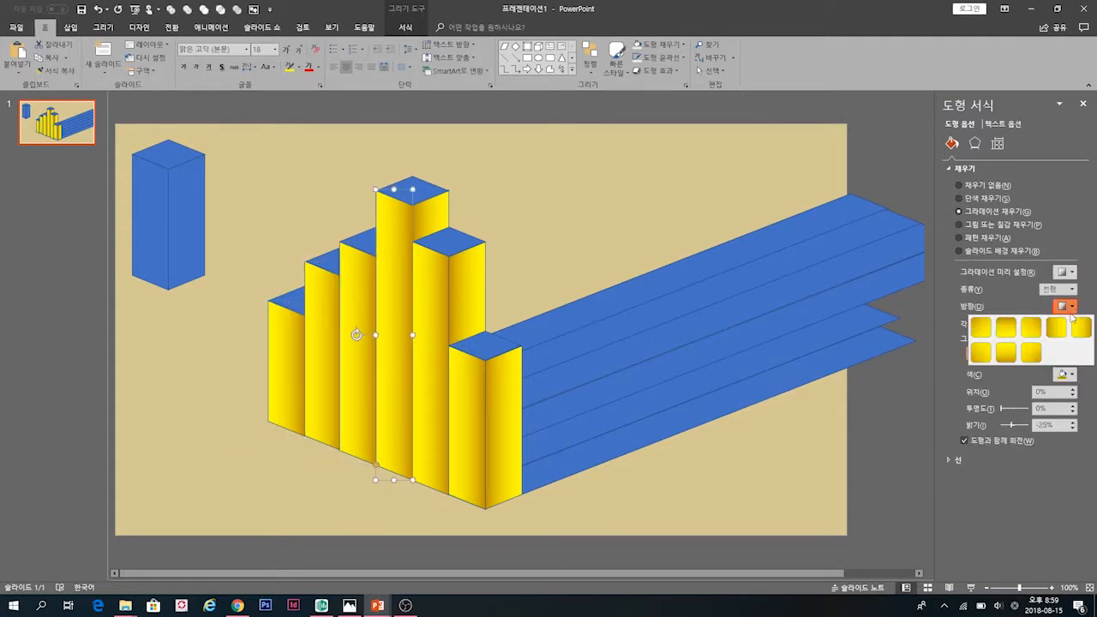
{"action": "left_click", "coordinate": [1063, 322]}
{"action": "left_click", "coordinate": [1066, 306]}
{"action": "left_click", "coordinate": [1076, 330]}
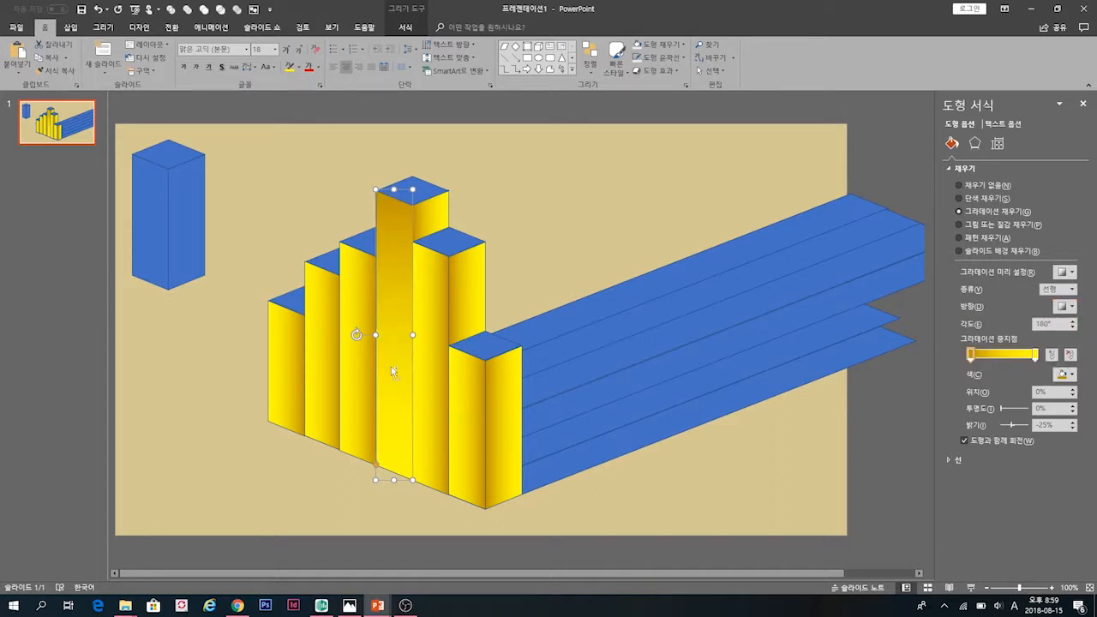
Copy the tallest column's 180° gradient formatting onto the left faces of all the other columns
{"action": "left_click", "coordinate": [284, 382]}
{"action": "left_click", "coordinate": [324, 394], "text": "shift"}
{"action": "left_click", "coordinate": [358, 399], "text": "shift"}
{"action": "left_click", "coordinate": [471, 454], "text": "shift"}
{"action": "left_click", "coordinate": [296, 502]}
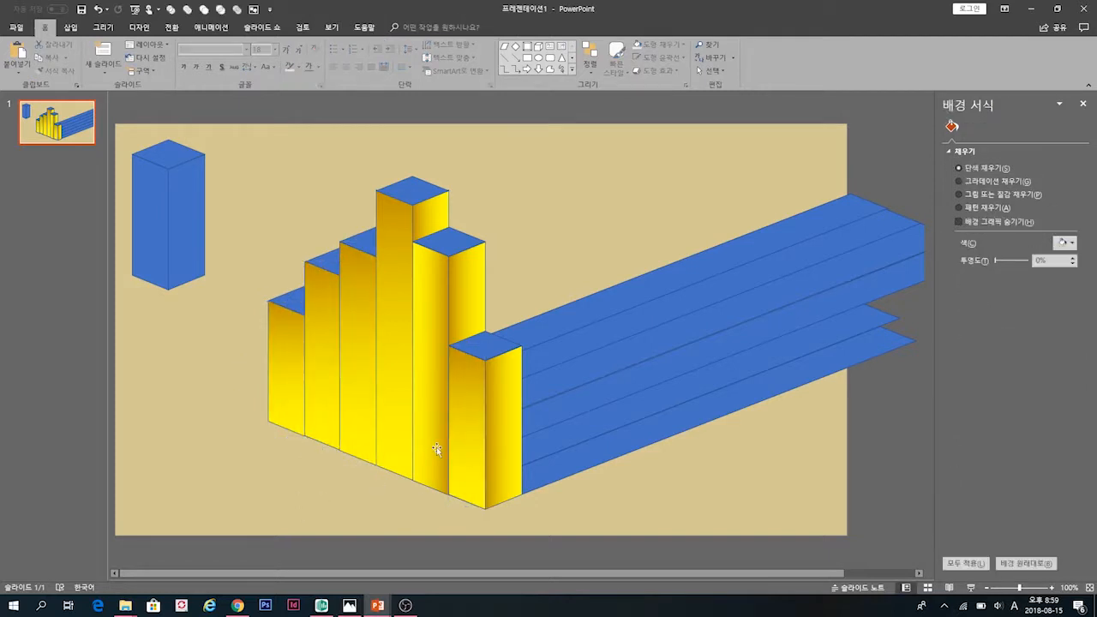
{"action": "left_click", "coordinate": [436, 446]}
{"action": "left_click", "coordinate": [292, 479]}
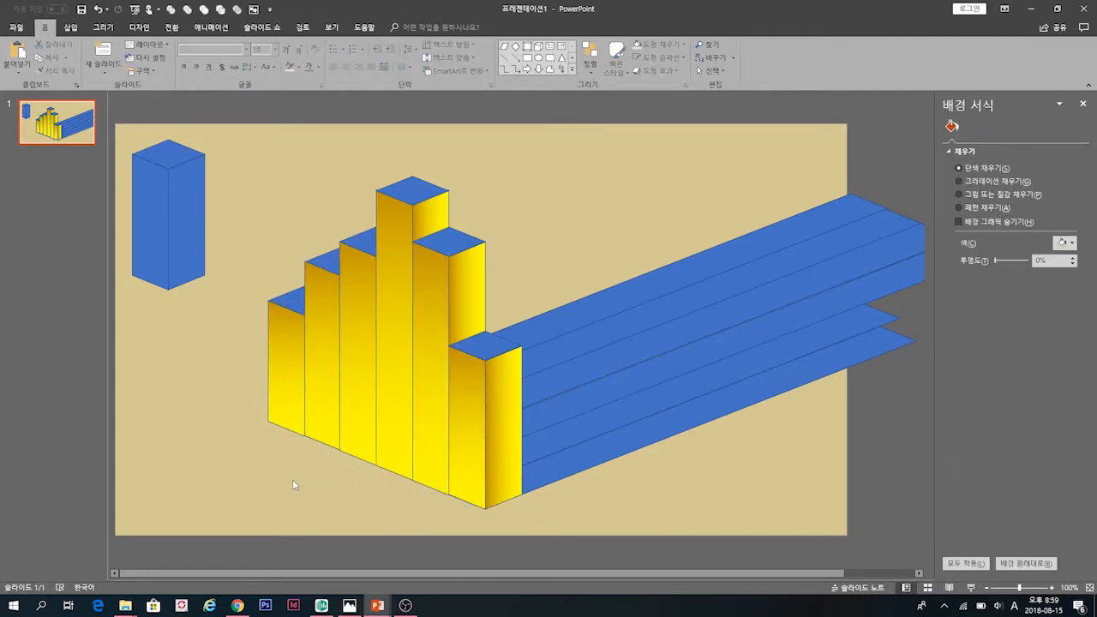
Fill the leftmost column's top face with the yellow gradient and set its linear direction to 225°
{"action": "left_click", "coordinate": [301, 300]}
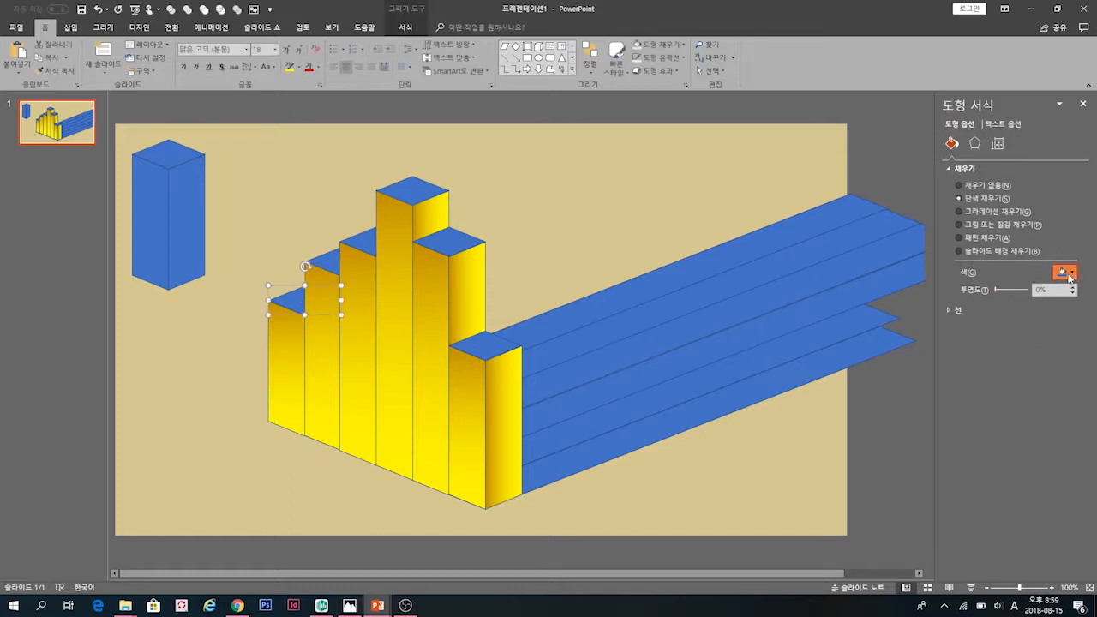
{"action": "left_click", "coordinate": [1052, 272]}
{"action": "left_click", "coordinate": [1017, 212]}
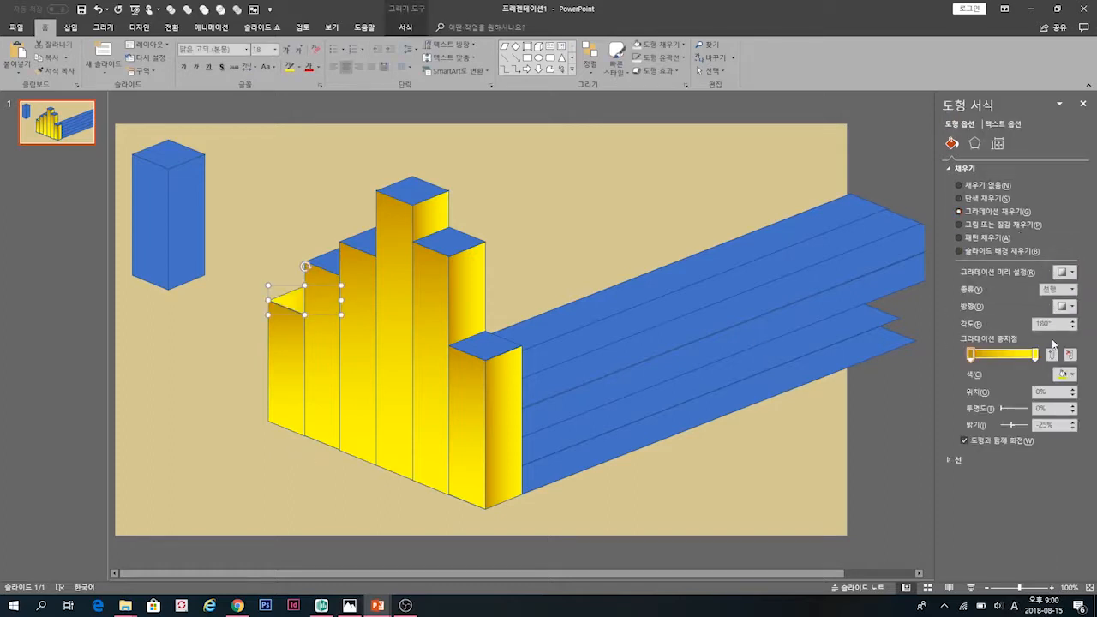
{"action": "left_click", "coordinate": [1066, 308]}
{"action": "left_click", "coordinate": [1077, 335]}
{"action": "left_click", "coordinate": [1066, 305]}
{"action": "left_click", "coordinate": [1072, 364]}
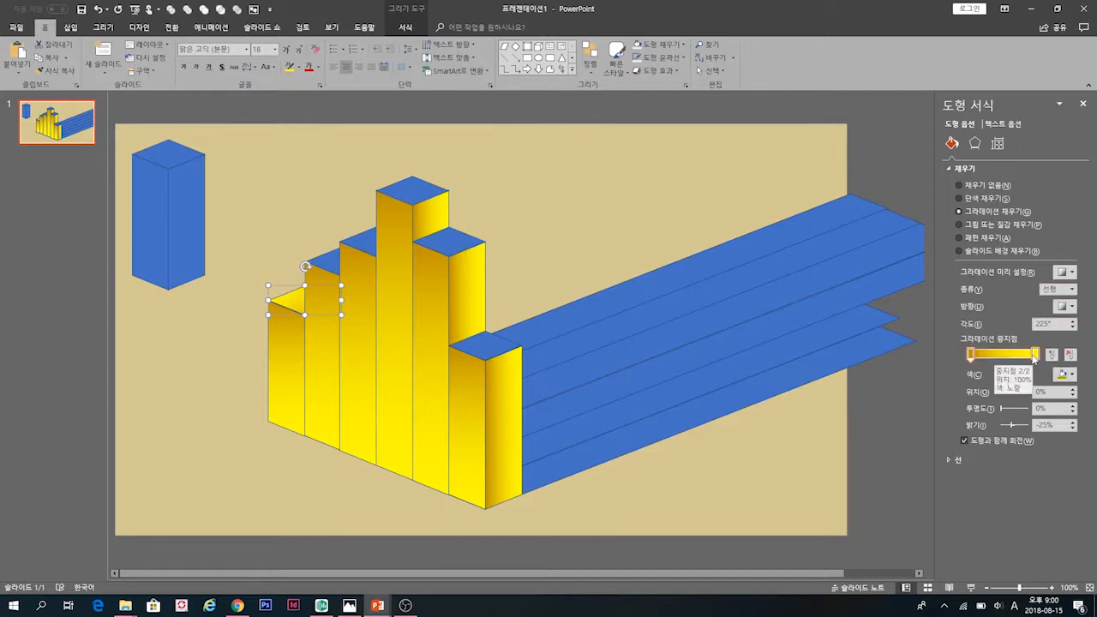
{"action": "left_click", "coordinate": [318, 484]}
Copy the leftmost column's top-face gradient formatting onto the top faces of all the other columns
{"action": "left_click", "coordinate": [286, 298]}
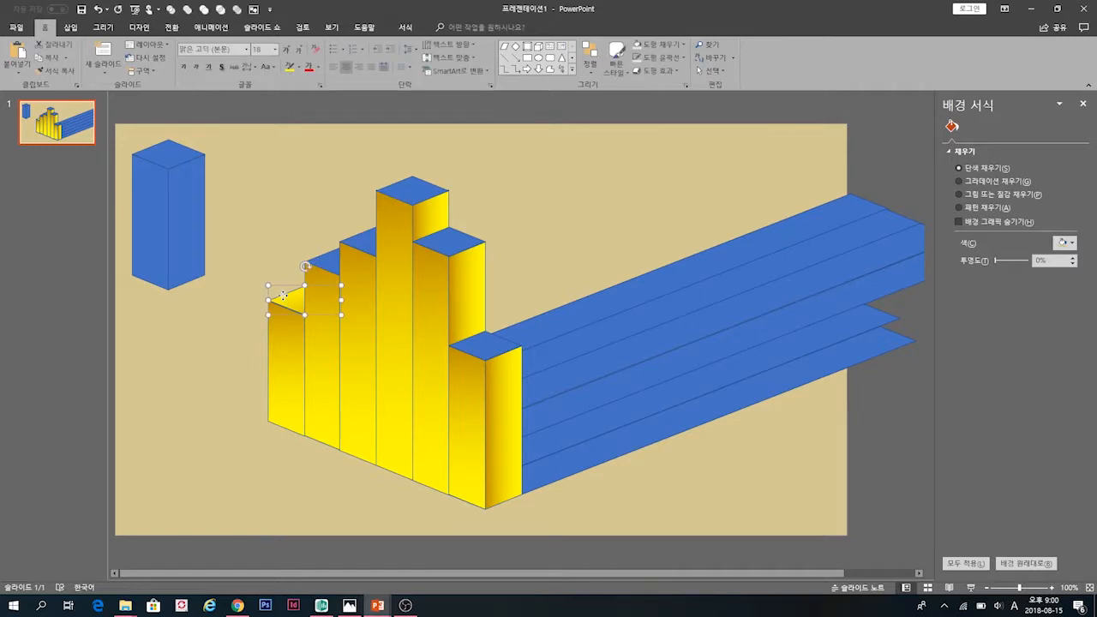
{"action": "left_click", "coordinate": [334, 261]}
{"action": "left_click", "coordinate": [433, 190], "text": "shift"}
{"action": "left_click", "coordinate": [467, 243], "text": "shift"}
{"action": "left_click", "coordinate": [488, 335], "text": "shift"}
{"action": "key", "text": "ctrl+shift+v"}
{"action": "left_click", "coordinate": [307, 495]}
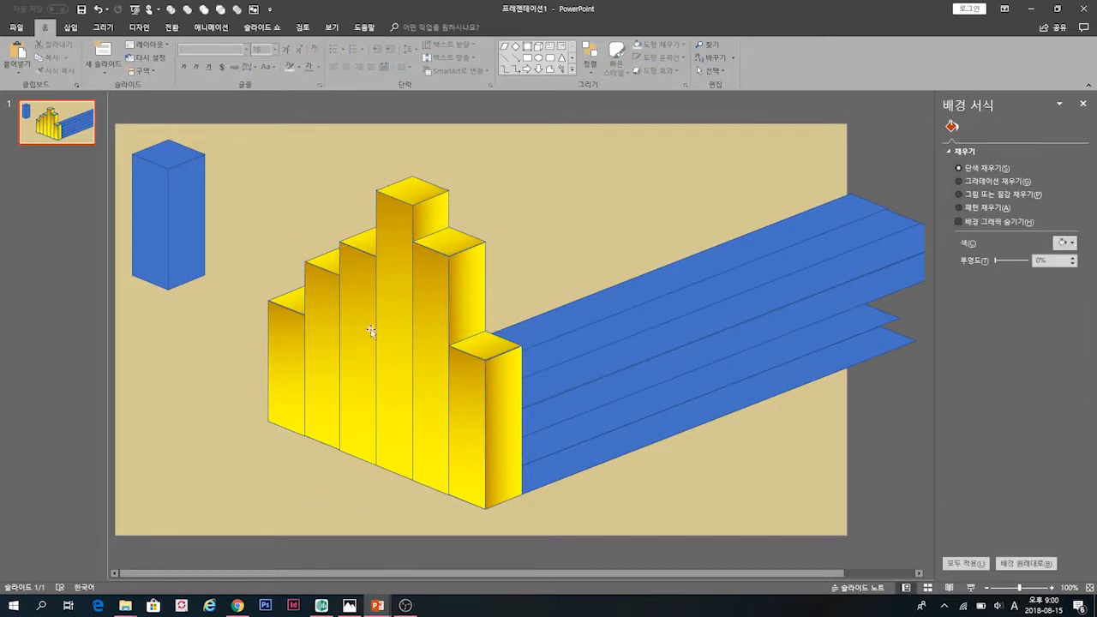
Recolor the leftmost column's left face with a gradient from red to orange
{"action": "left_click", "coordinate": [292, 368]}
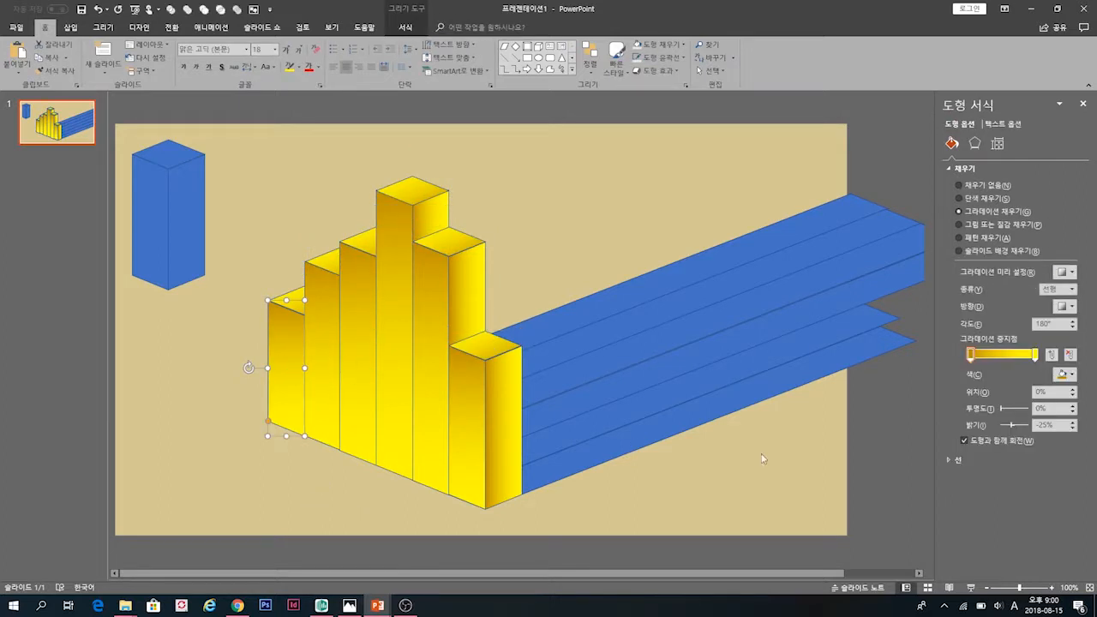
{"action": "left_click", "coordinate": [1065, 375]}
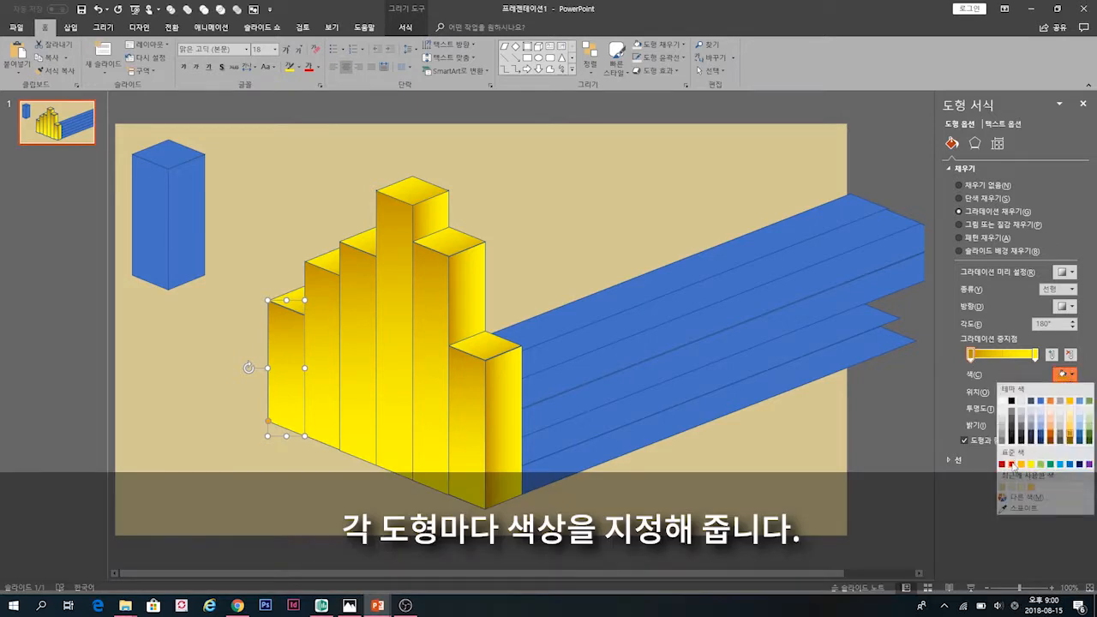
{"action": "left_click", "coordinate": [1011, 464]}
{"action": "left_click", "coordinate": [1065, 375]}
{"action": "left_click", "coordinate": [1021, 464]}
{"action": "left_click", "coordinate": [737, 441]}
Recolor the left face of the second column from the back with a gradient from dark gold at -25% brightness to orange
{"action": "left_click", "coordinate": [323, 364]}
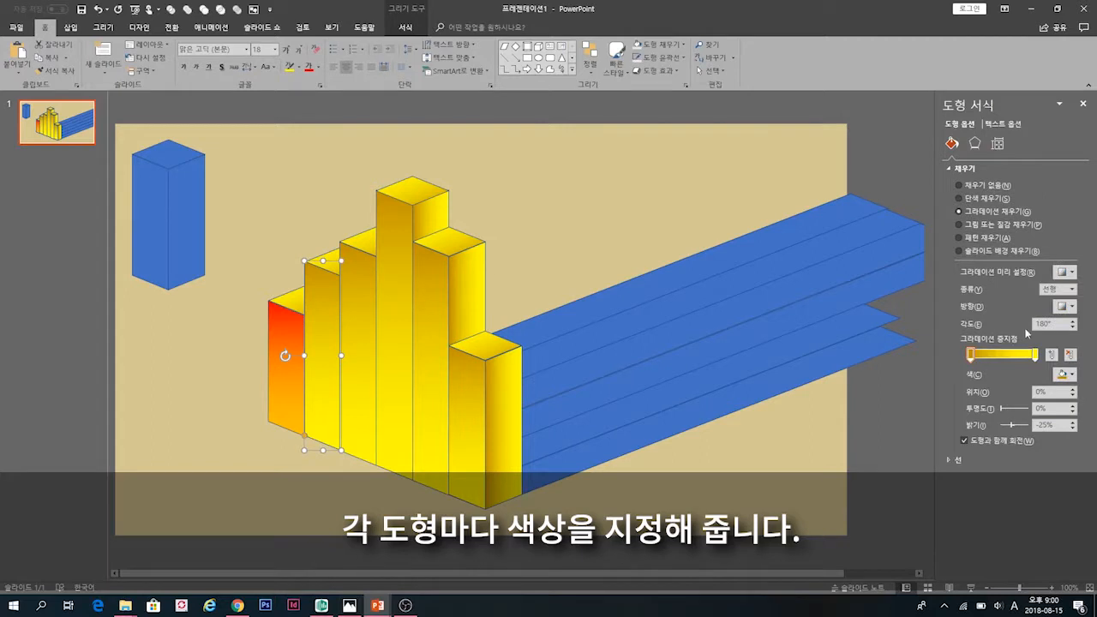
{"action": "left_click", "coordinate": [1066, 375]}
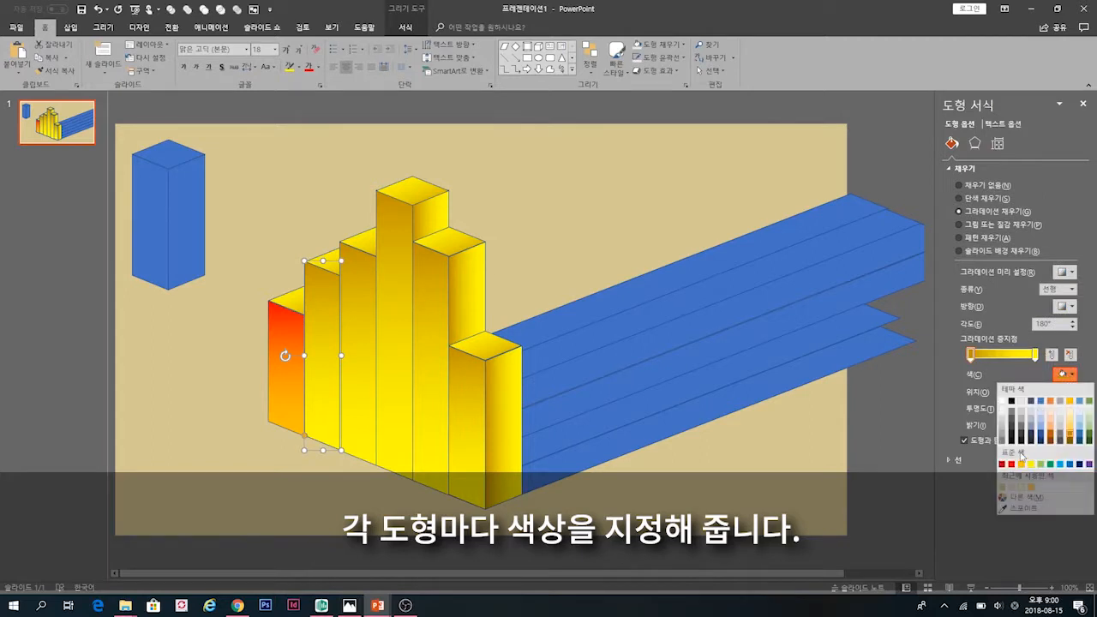
{"action": "left_click", "coordinate": [1021, 463]}
{"action": "left_click", "coordinate": [1067, 375]}
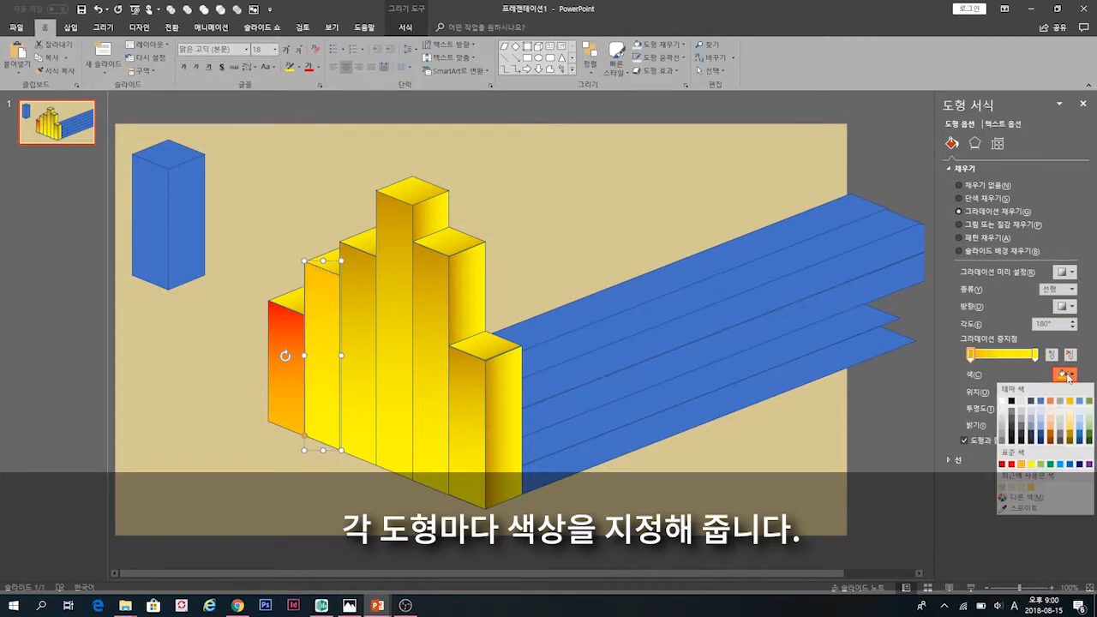
{"action": "left_click", "coordinate": [1070, 437]}
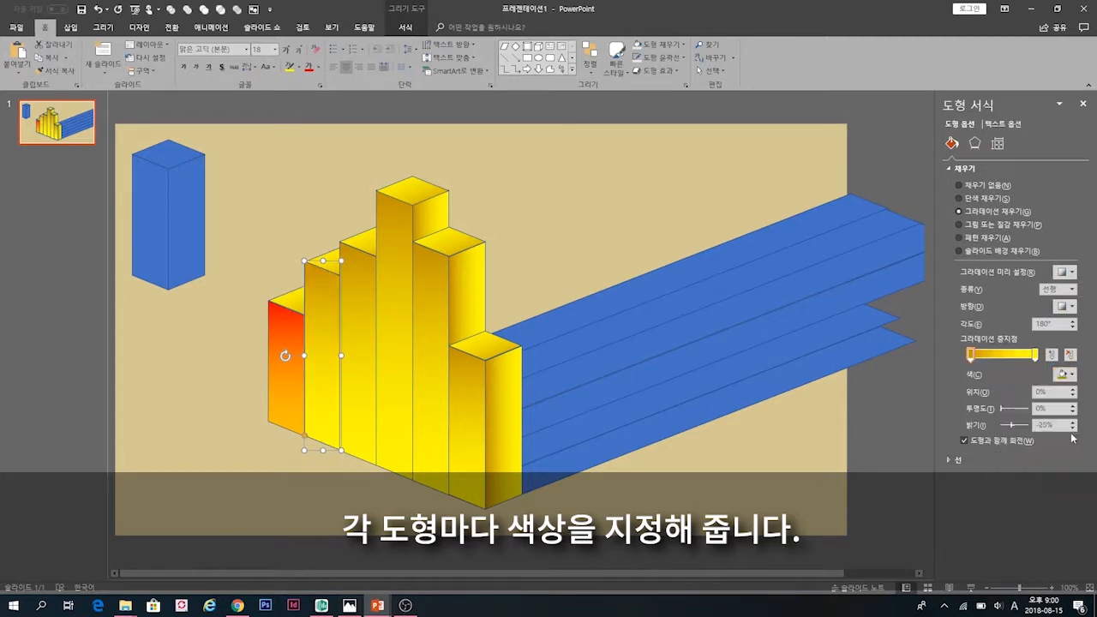
{"action": "left_click", "coordinate": [1067, 375]}
{"action": "left_click", "coordinate": [1026, 468]}
{"action": "key", "text": "Escape"}
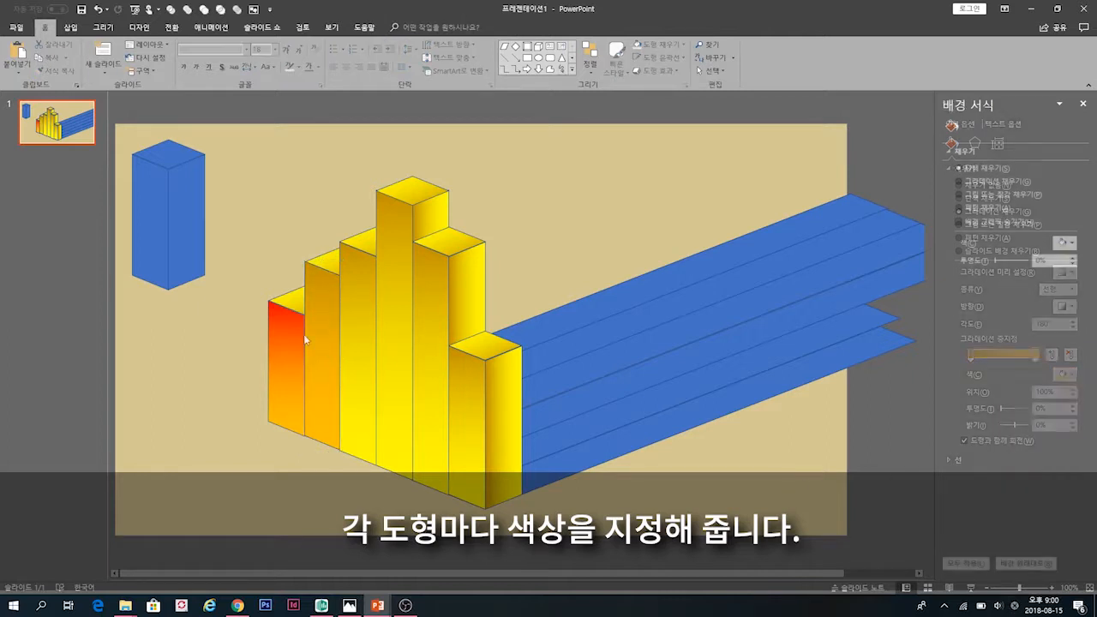
Recolor the tallest column's left face with a gradient from dark green at -25% brightness to standard green
{"action": "left_click", "coordinate": [377, 300]}
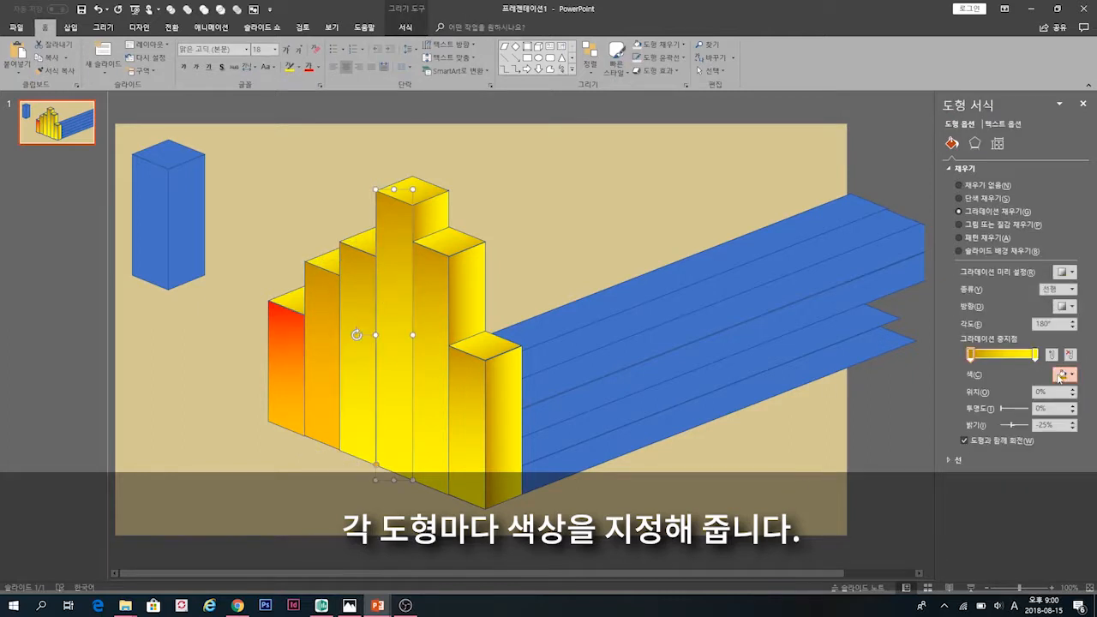
{"action": "left_click", "coordinate": [1061, 375]}
{"action": "left_click", "coordinate": [1051, 468]}
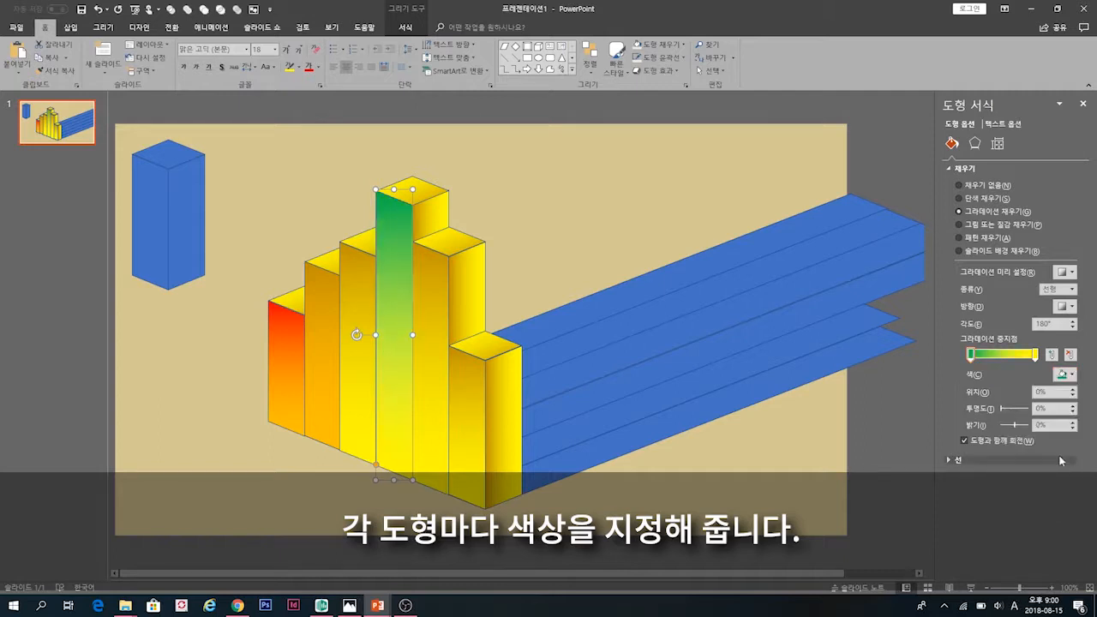
{"action": "left_click", "coordinate": [1062, 375]}
{"action": "left_click", "coordinate": [1089, 435]}
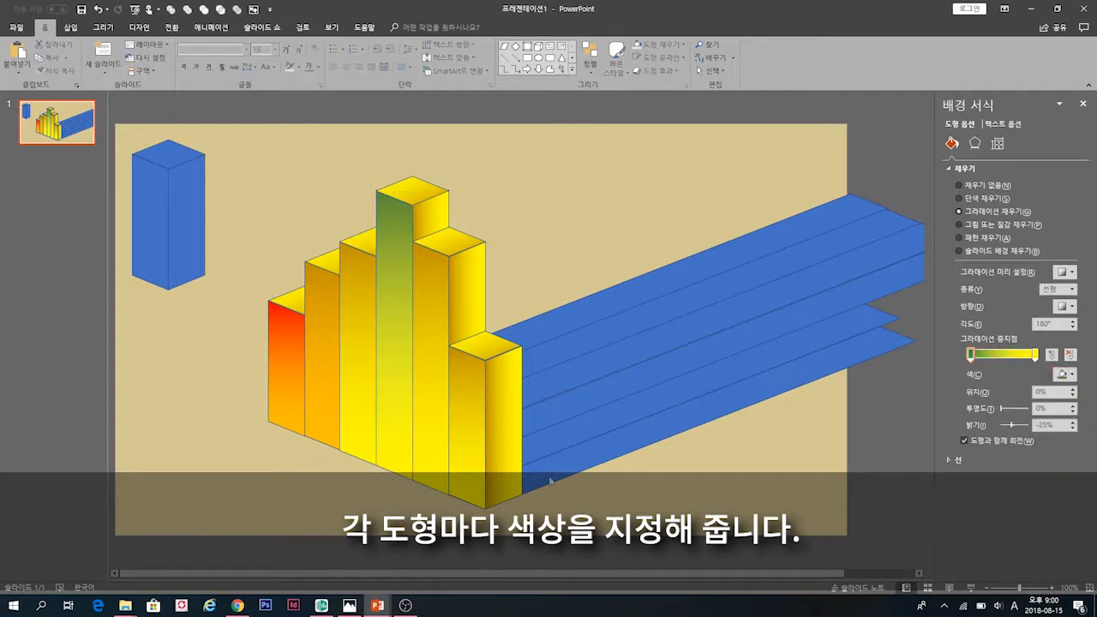
{"action": "left_click", "coordinate": [1062, 374]}
{"action": "left_click", "coordinate": [1035, 353]}
{"action": "left_click", "coordinate": [1063, 374]}
{"action": "left_click", "coordinate": [1050, 461]}
{"action": "left_click", "coordinate": [794, 500]}
Recolor the left face of the column just in front of the tallest one with a gradient from dark blue to standard blue
{"action": "left_click", "coordinate": [427, 400]}
{"action": "left_click", "coordinate": [1063, 375]}
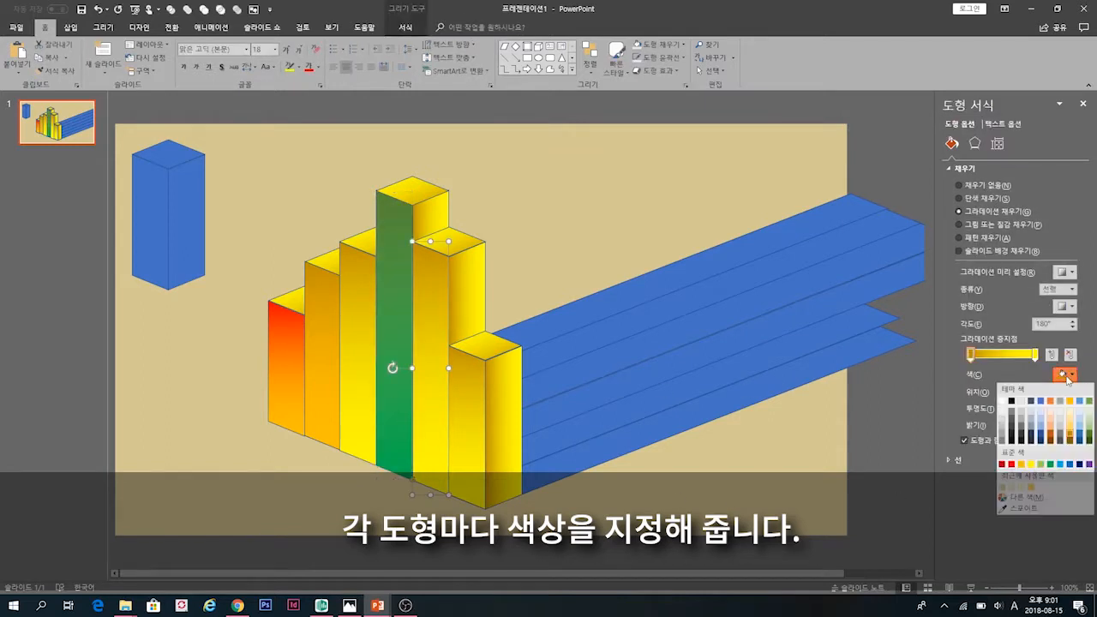
{"action": "left_click", "coordinate": [1079, 439]}
{"action": "left_click", "coordinate": [1035, 355]}
{"action": "left_click", "coordinate": [1063, 374]}
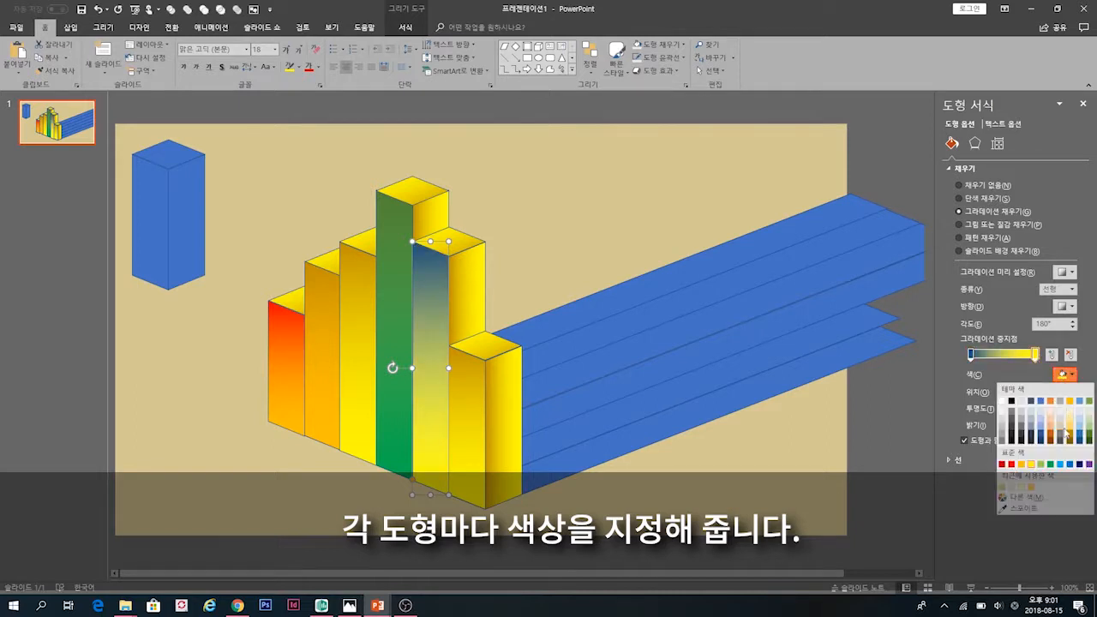
{"action": "left_click", "coordinate": [1069, 465]}
{"action": "left_click", "coordinate": [685, 480]}
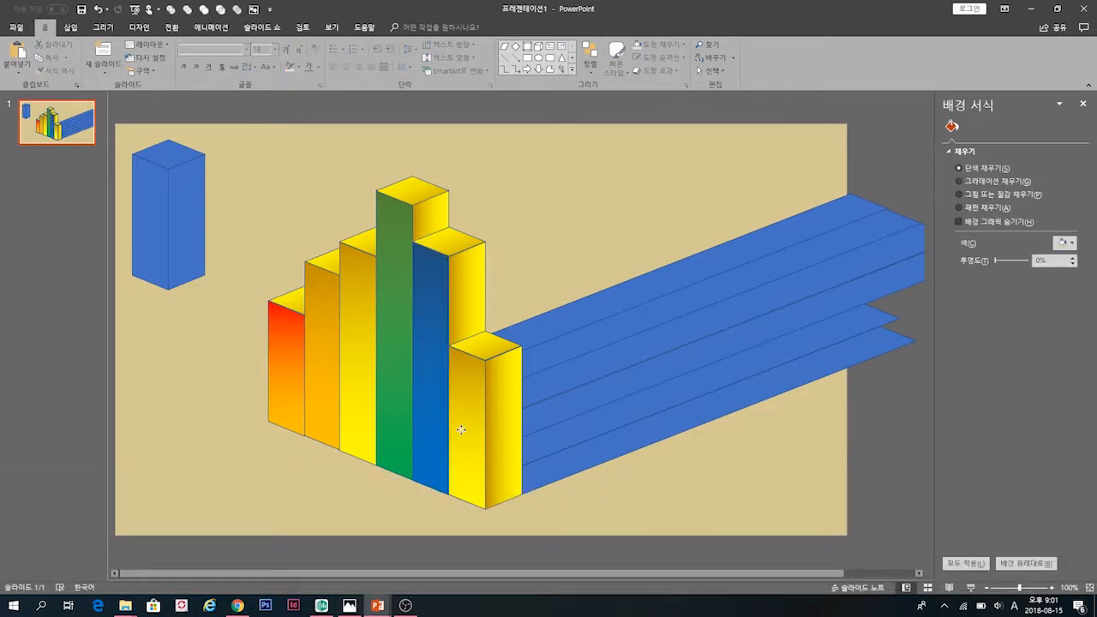
Recolor the front column's left face with a gradient from dark navy blue to light blue
{"action": "left_click", "coordinate": [467, 428]}
{"action": "left_click", "coordinate": [1062, 374]}
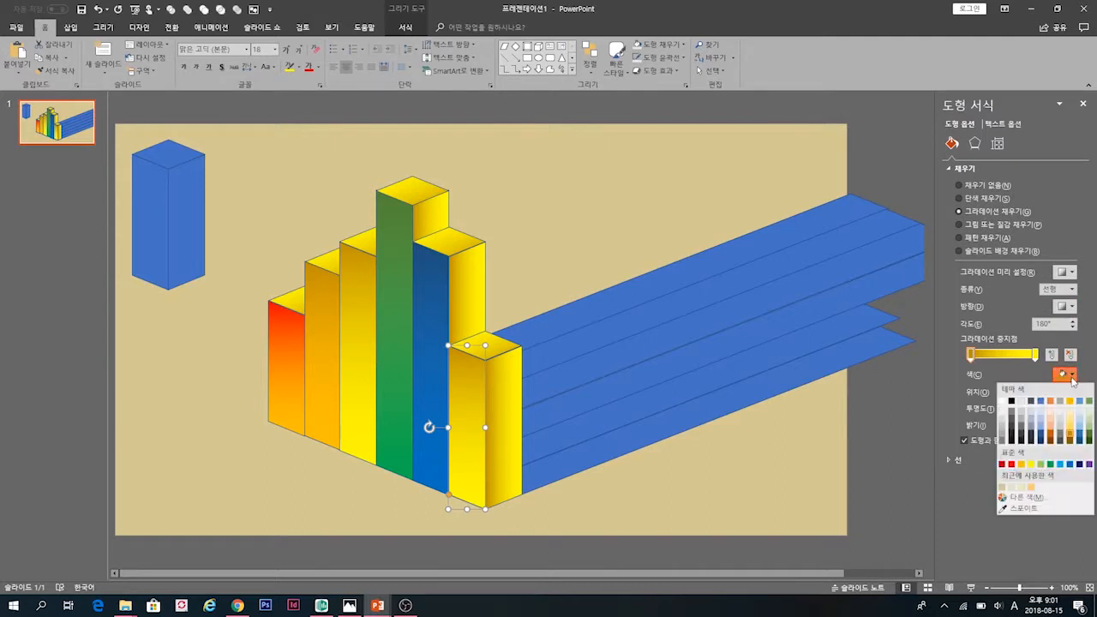
{"action": "left_click", "coordinate": [1043, 441]}
{"action": "left_click", "coordinate": [1034, 354]}
{"action": "left_click", "coordinate": [1062, 375]}
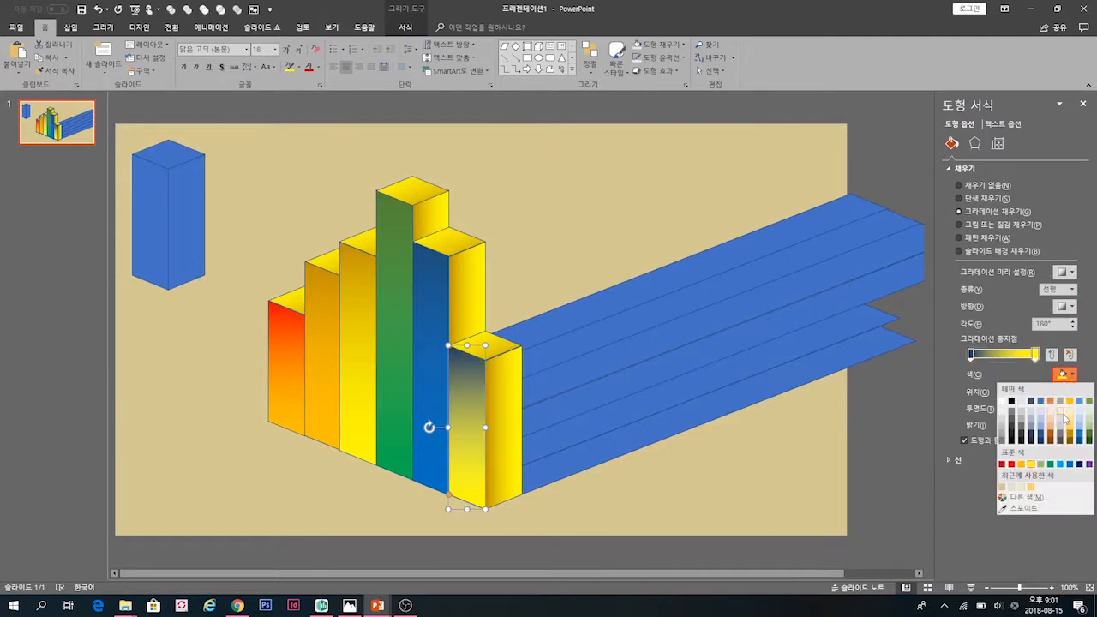
{"action": "left_click", "coordinate": [1039, 436]}
{"action": "left_click", "coordinate": [1071, 374]}
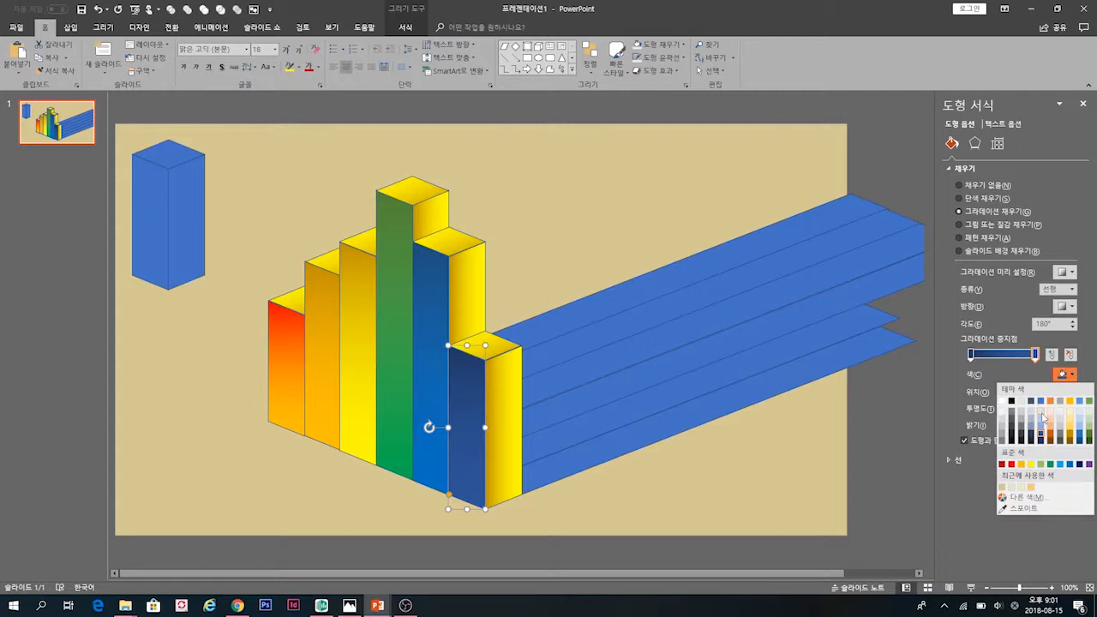
{"action": "left_click", "coordinate": [1040, 419]}
{"action": "left_click", "coordinate": [783, 506]}
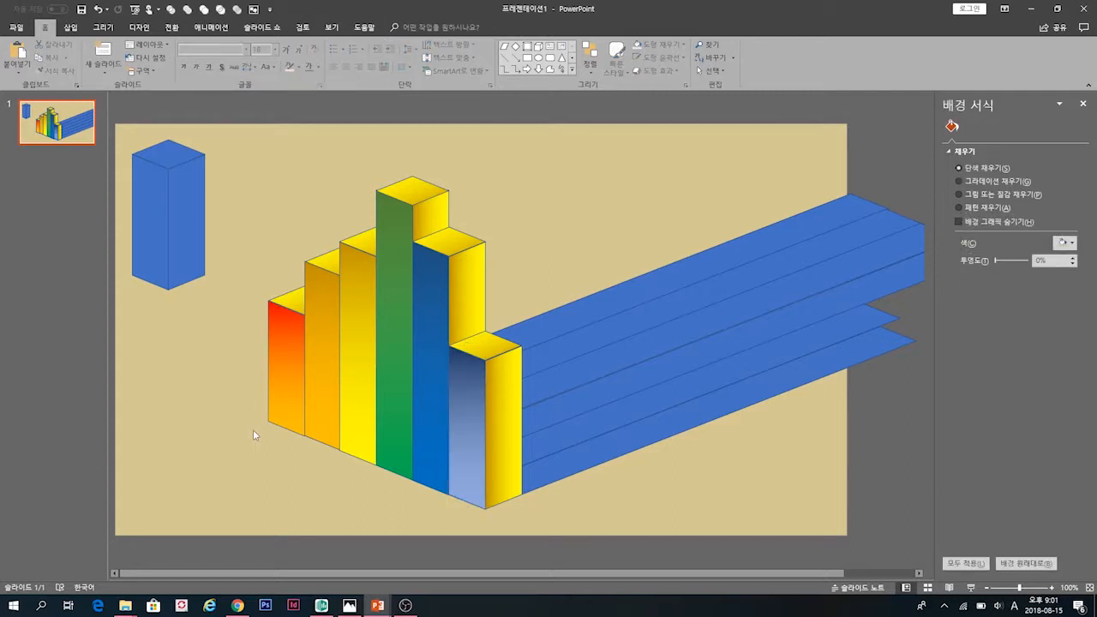
Try dark blue-gray and dark blue shades for the first gradient stop of the front column's right face
{"action": "left_click", "coordinate": [505, 424]}
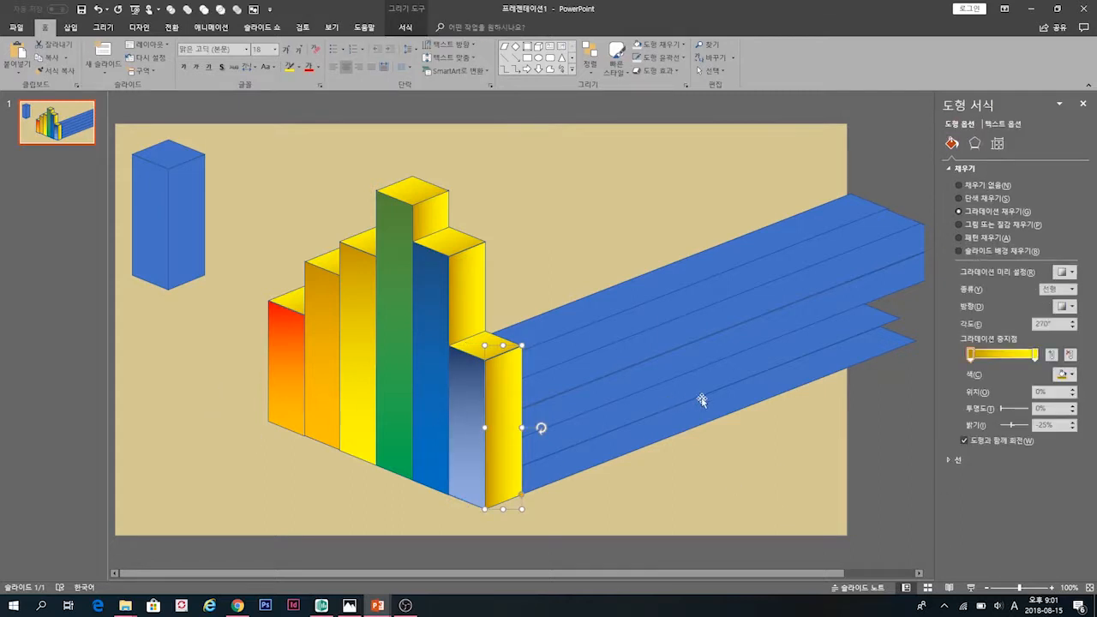
{"action": "left_click", "coordinate": [1063, 375]}
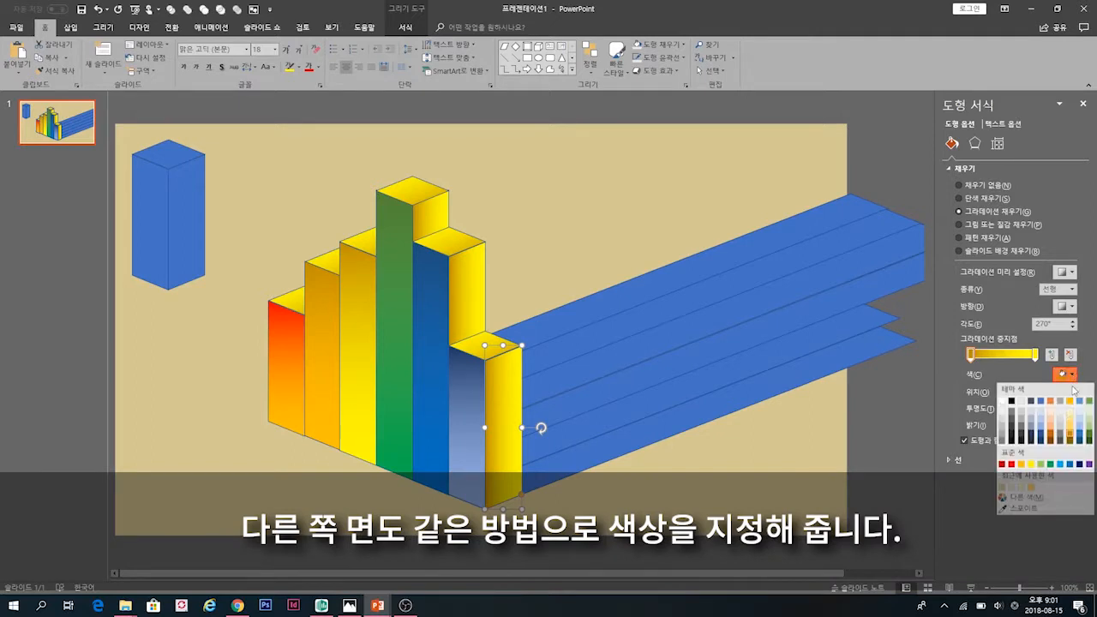
{"action": "left_click", "coordinate": [1032, 438]}
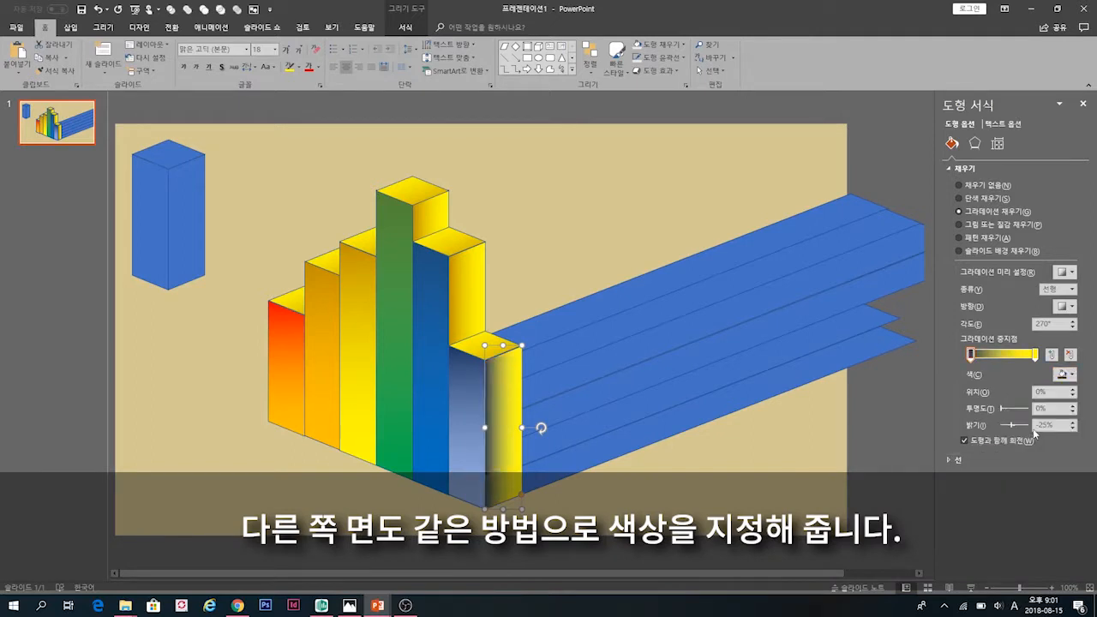
{"action": "left_click", "coordinate": [1066, 376]}
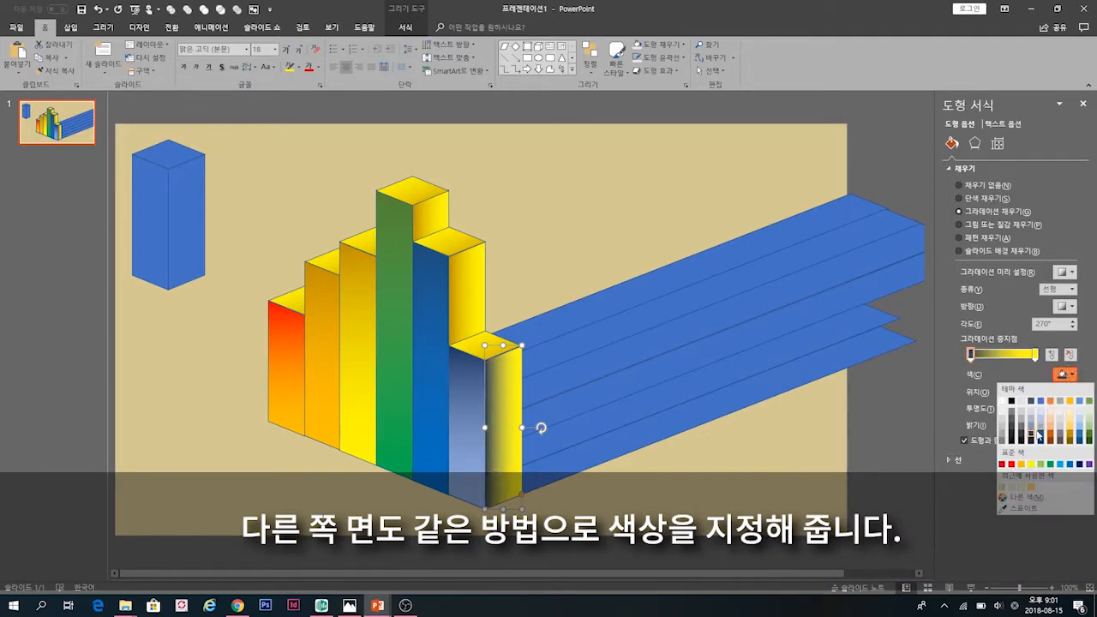
{"action": "left_click", "coordinate": [1038, 438]}
{"action": "left_click", "coordinate": [743, 473]}
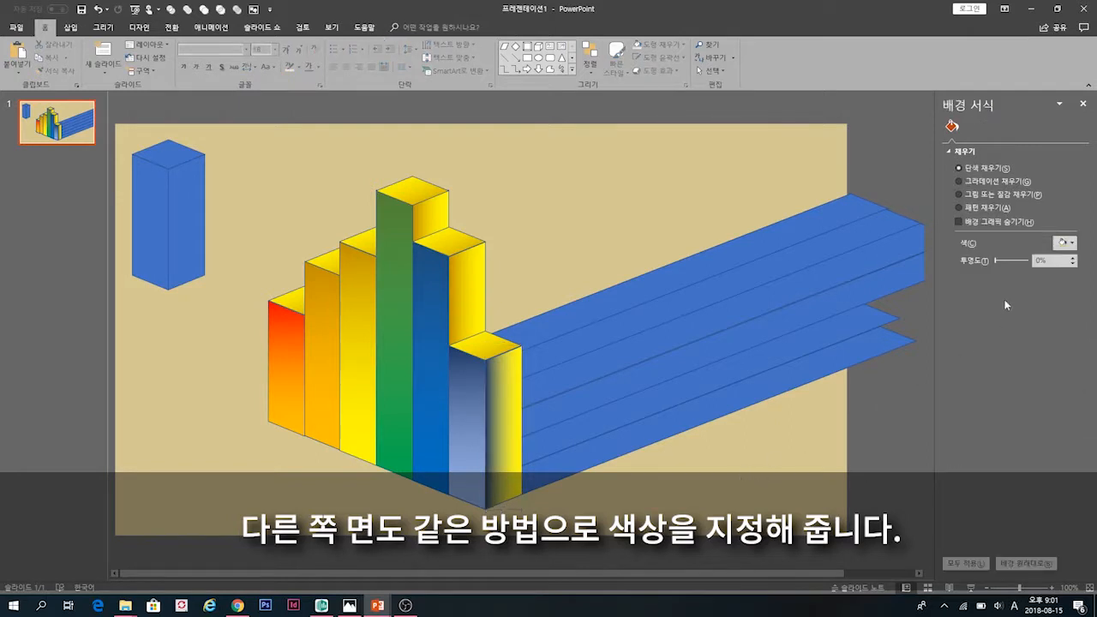
Recolor the front column's right face with a gradient from dark navy blue to a light blue-gray at 40% brightness
{"action": "left_click", "coordinate": [519, 421]}
{"action": "left_click", "coordinate": [1065, 374]}
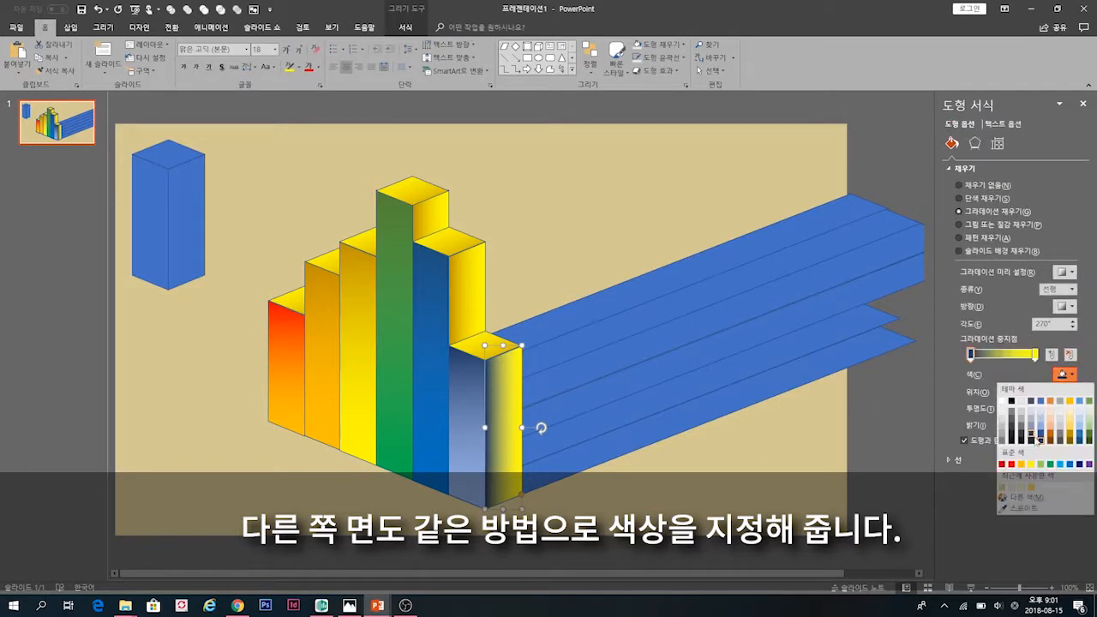
{"action": "left_click", "coordinate": [1069, 464]}
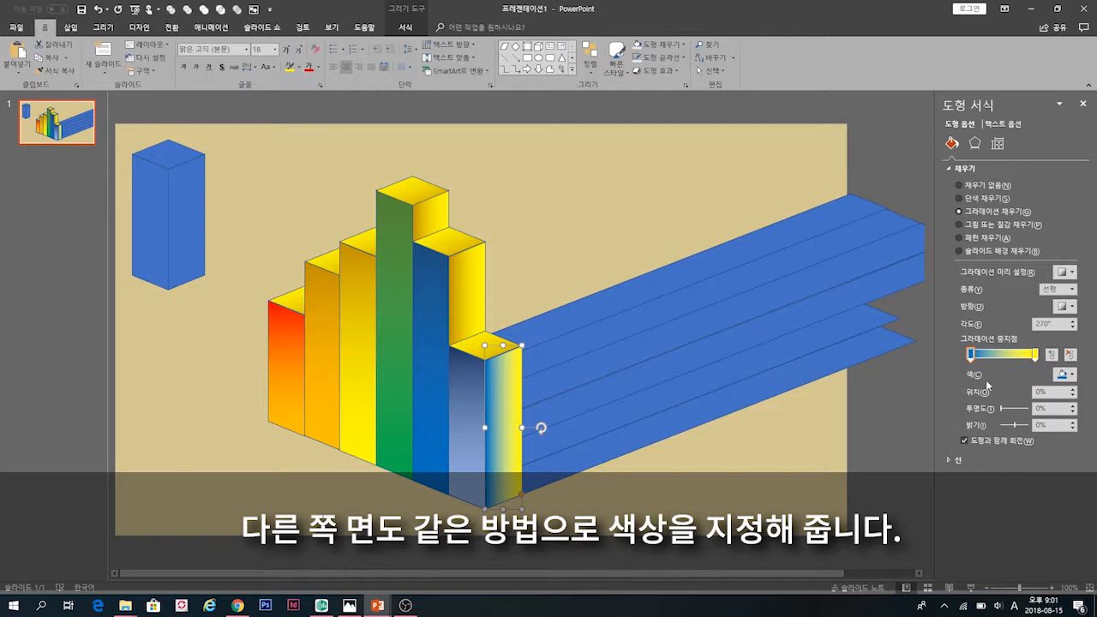
{"action": "left_click", "coordinate": [1064, 375]}
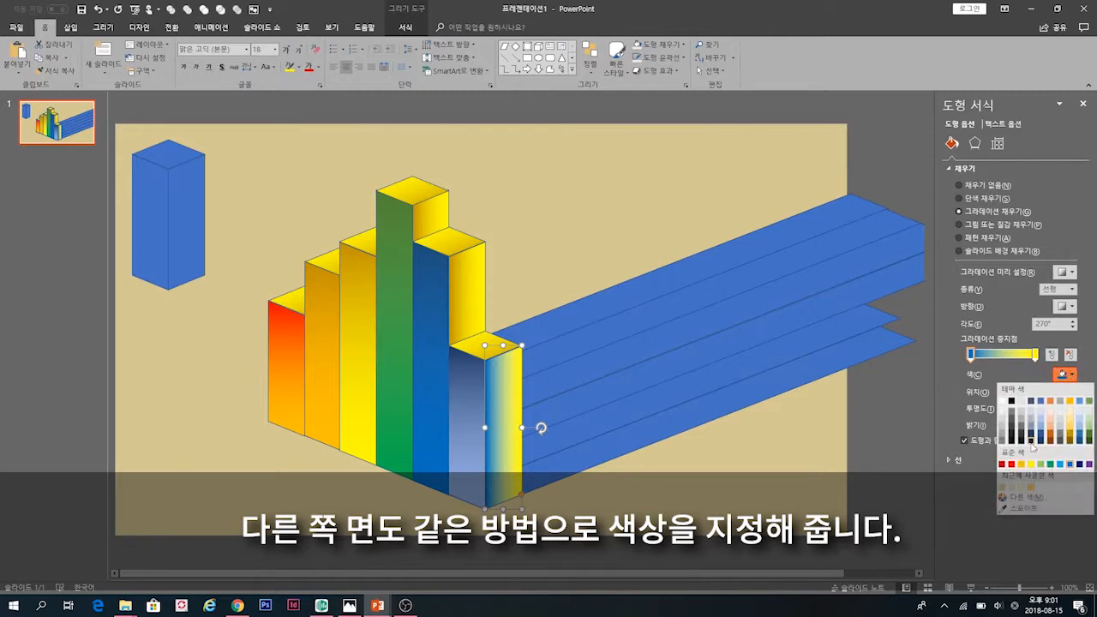
{"action": "left_click", "coordinate": [1038, 437]}
{"action": "left_click", "coordinate": [1035, 354]}
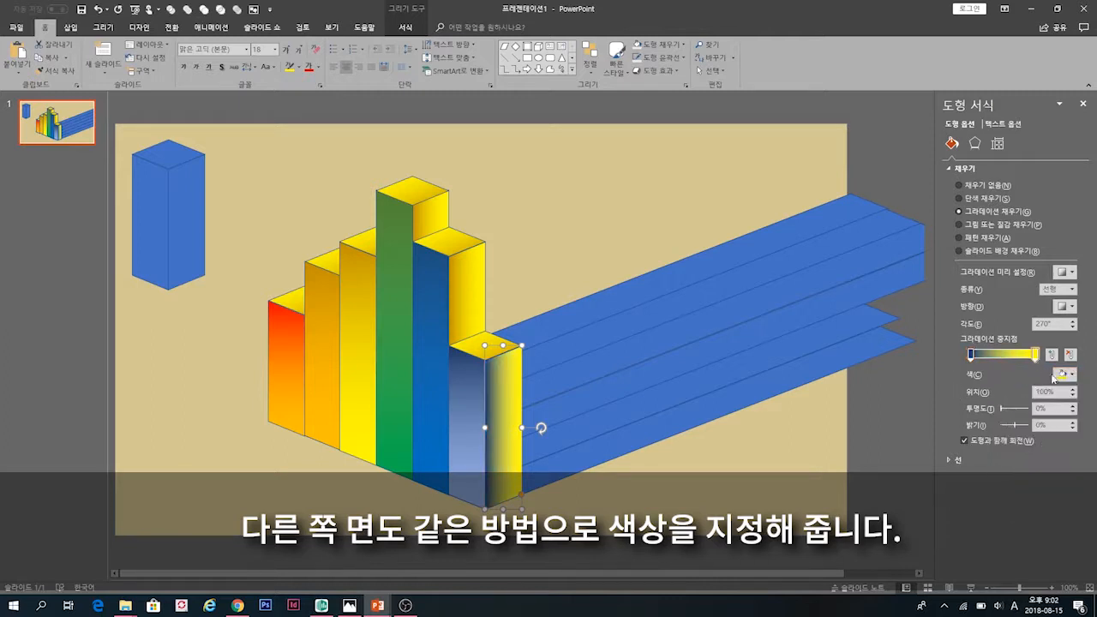
{"action": "left_click", "coordinate": [1064, 374]}
{"action": "left_click", "coordinate": [1030, 437]}
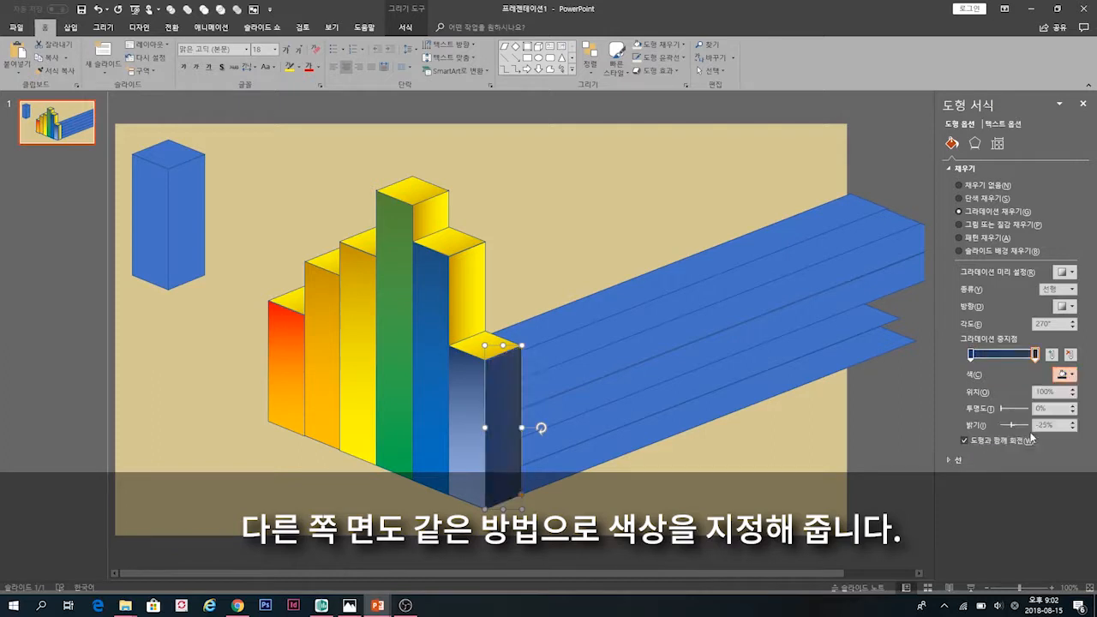
{"action": "left_click", "coordinate": [1064, 375]}
{"action": "left_click", "coordinate": [1034, 426]}
{"action": "left_click", "coordinate": [689, 486]}
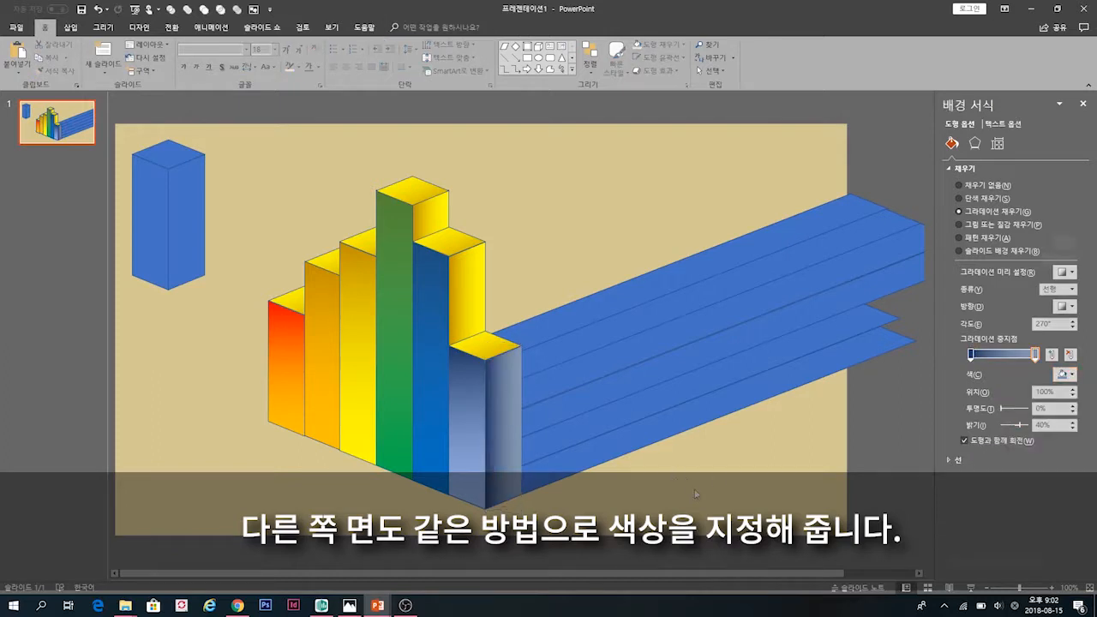
{"action": "left_click", "coordinate": [489, 351]}
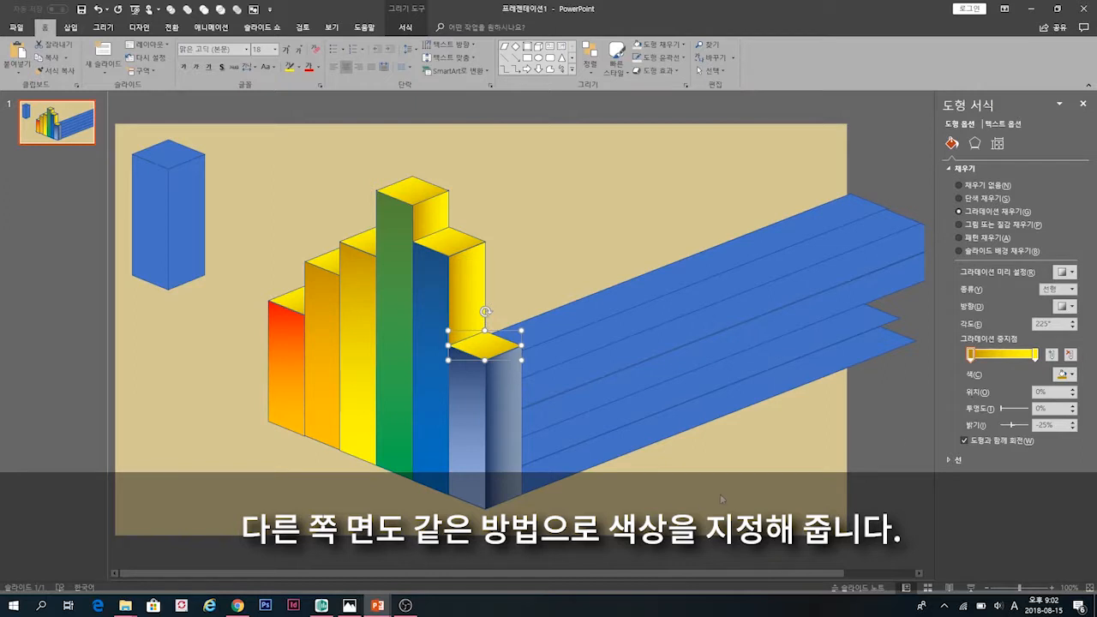
{"action": "left_click", "coordinate": [690, 485]}
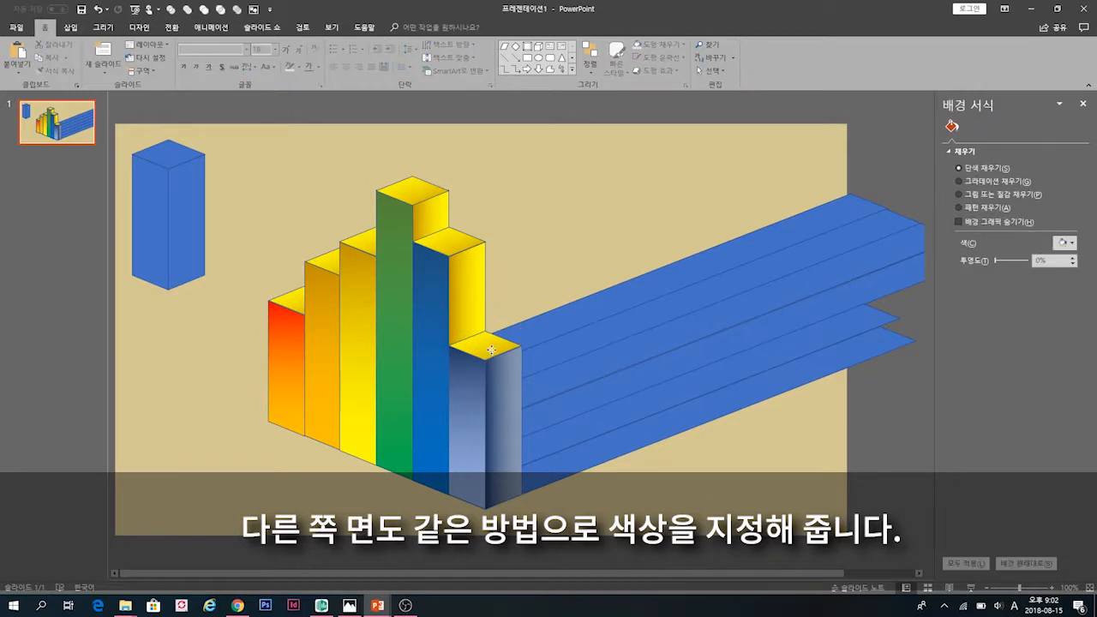
Recolor the front column's top face with a gradient from dark navy blue to light blue-gray
{"action": "left_click", "coordinate": [491, 350]}
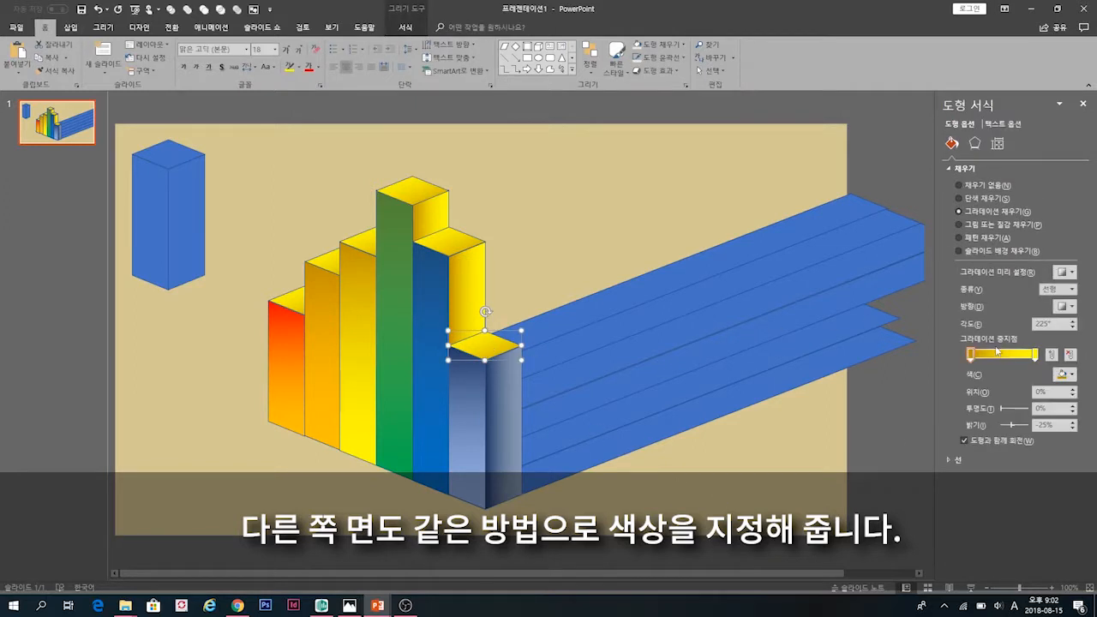
{"action": "left_click", "coordinate": [1070, 376]}
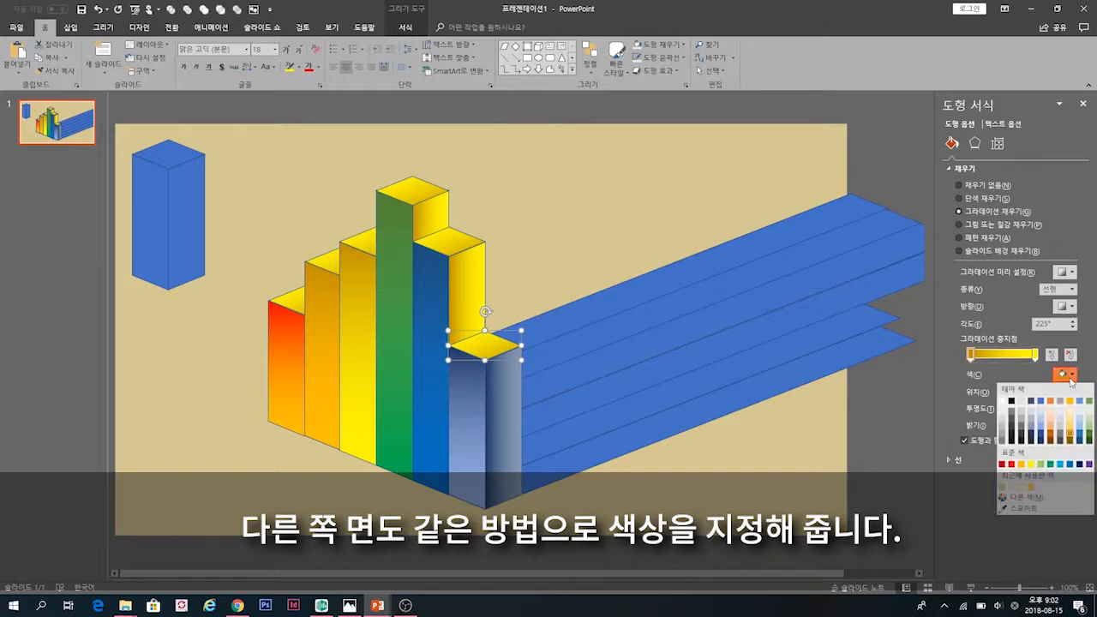
{"action": "left_click", "coordinate": [1040, 438]}
{"action": "left_click", "coordinate": [1063, 374]}
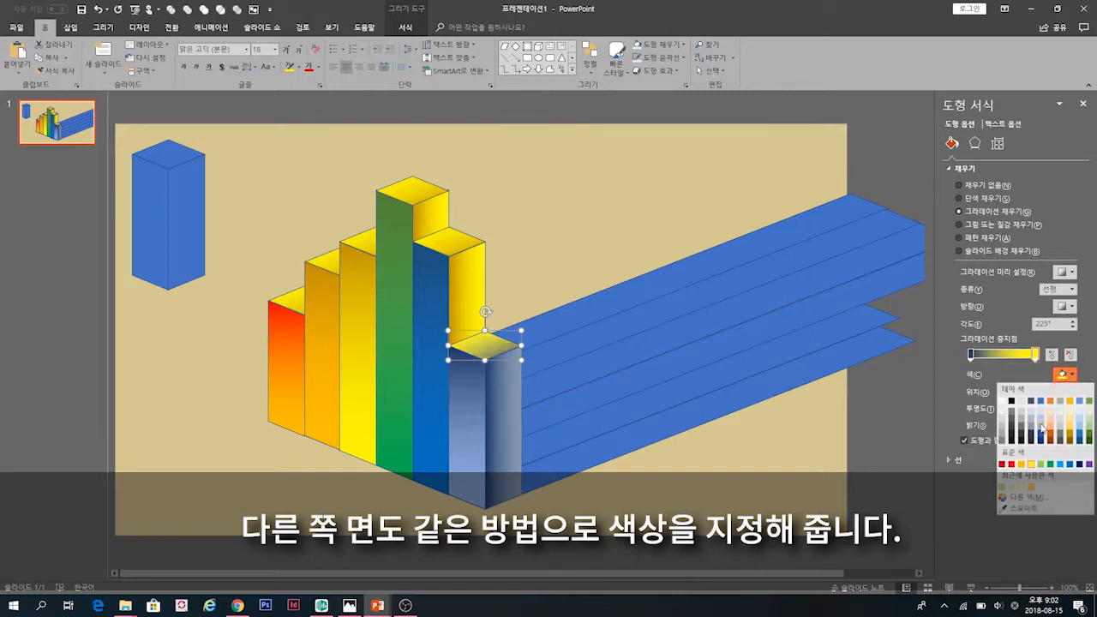
{"action": "left_click", "coordinate": [1039, 431]}
{"action": "left_click", "coordinate": [796, 443]}
Try a gradient from dark navy blue to light blue on the right face of the column just behind the front one
{"action": "left_click", "coordinate": [458, 282]}
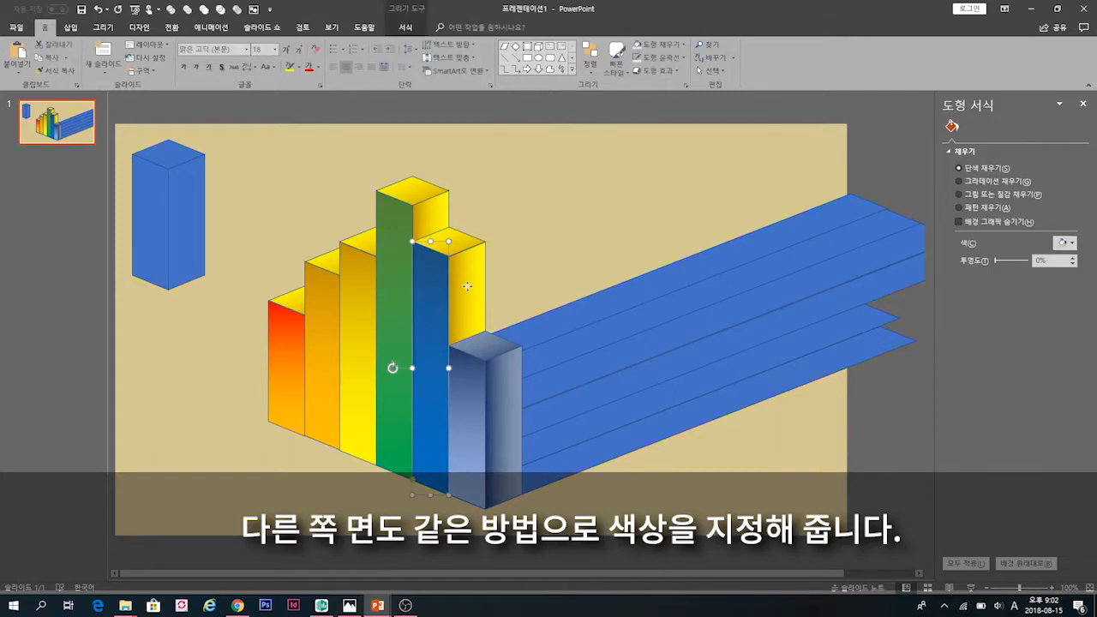
{"action": "left_click", "coordinate": [1063, 374]}
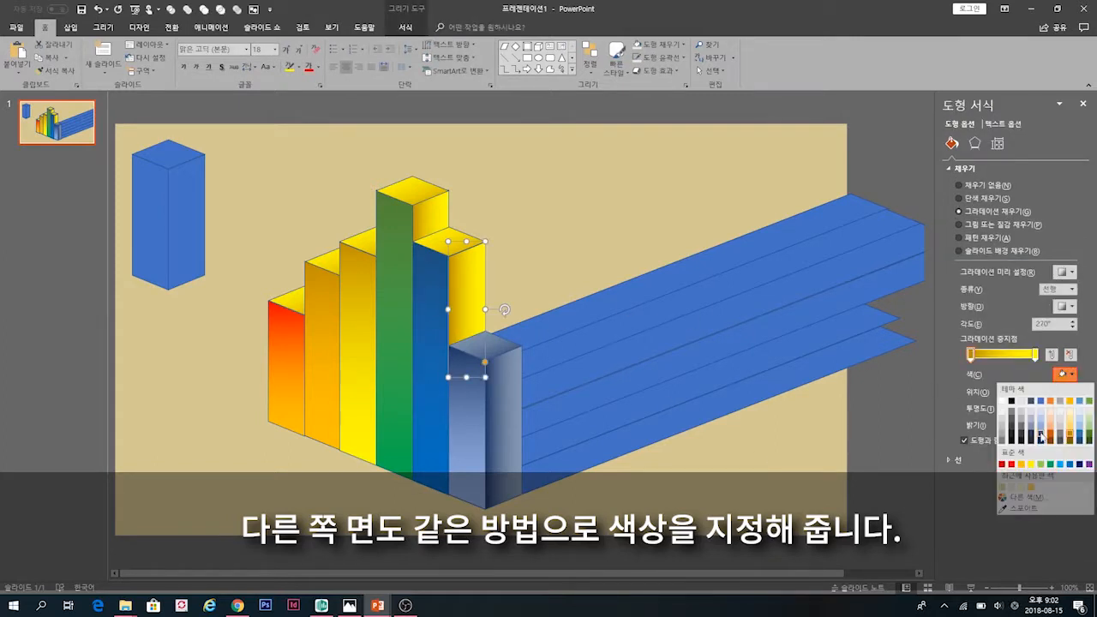
{"action": "left_click", "coordinate": [1040, 440]}
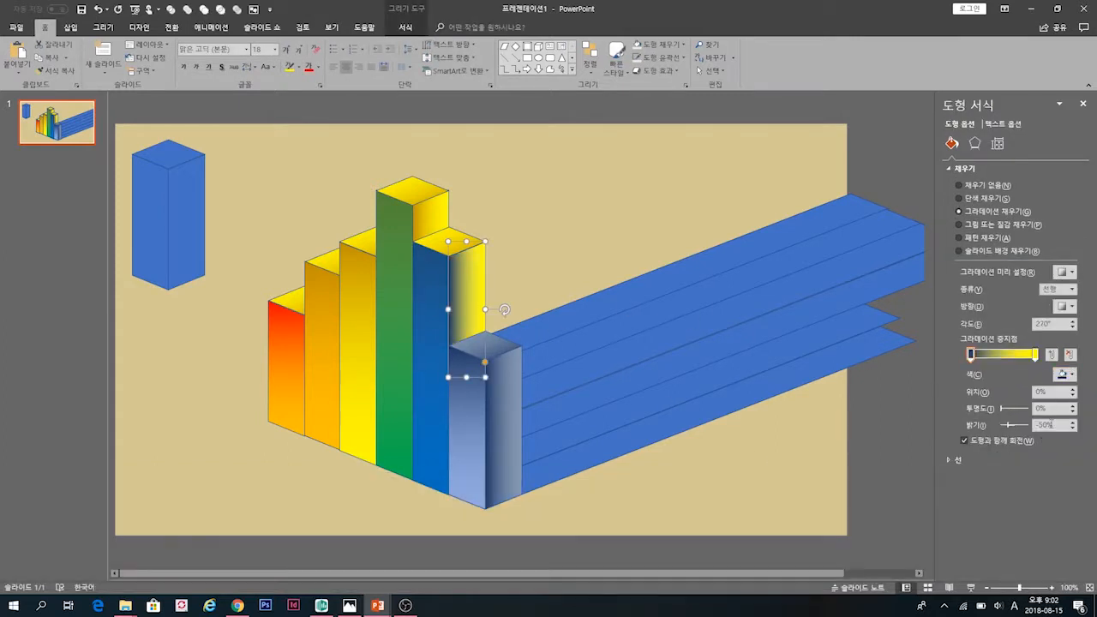
{"action": "left_click", "coordinate": [1062, 374]}
{"action": "left_click", "coordinate": [1042, 420]}
{"action": "left_click", "coordinate": [843, 431]}
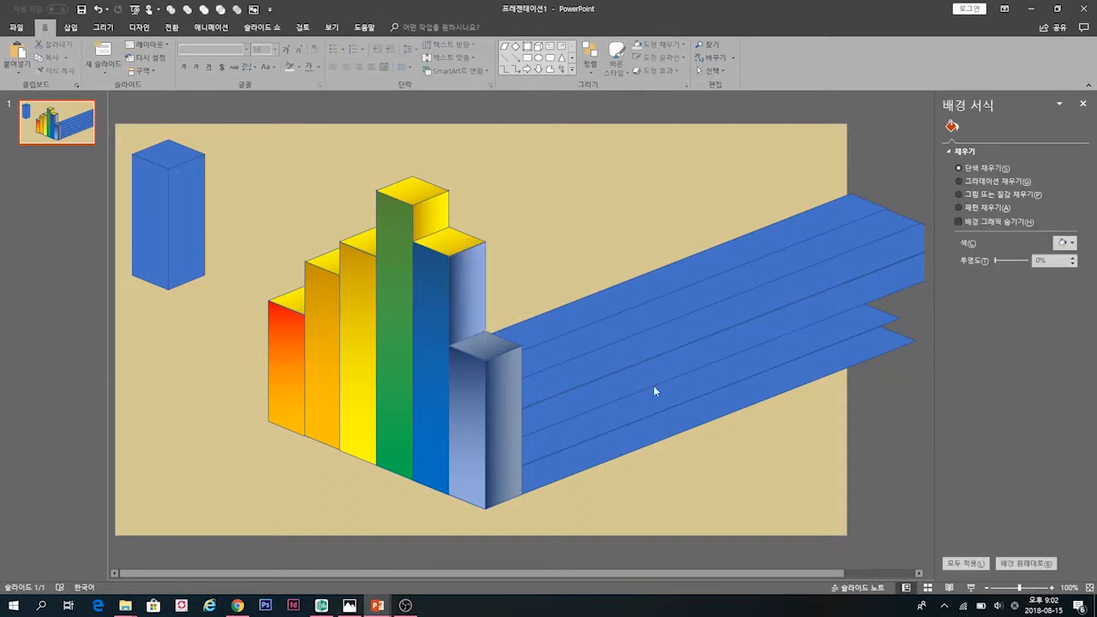
Try standard blue and standard dark blue for the first gradient stop of the second-from-front column's right face
{"action": "left_click", "coordinate": [477, 296]}
{"action": "left_click", "coordinate": [1062, 374]}
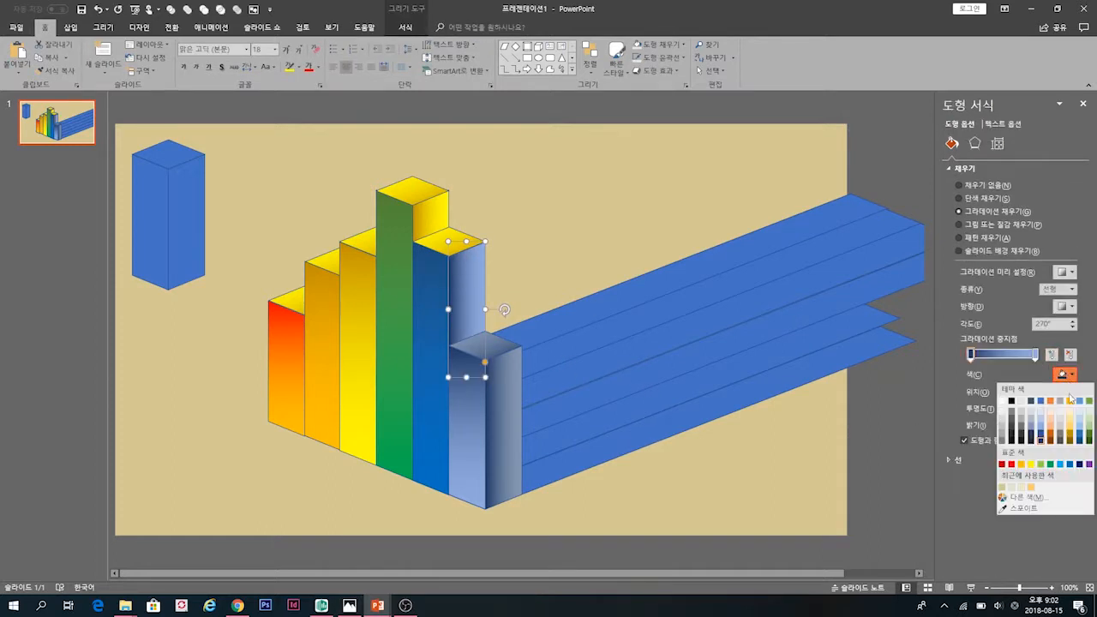
{"action": "left_click", "coordinate": [1070, 464]}
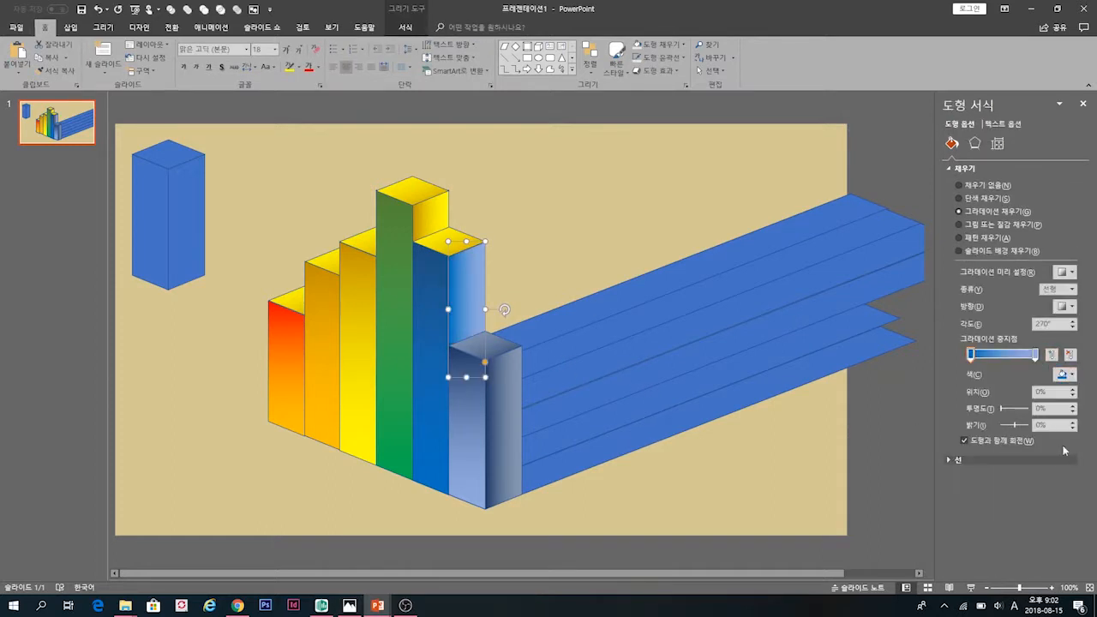
{"action": "left_click", "coordinate": [1064, 374]}
{"action": "left_click", "coordinate": [1080, 464]}
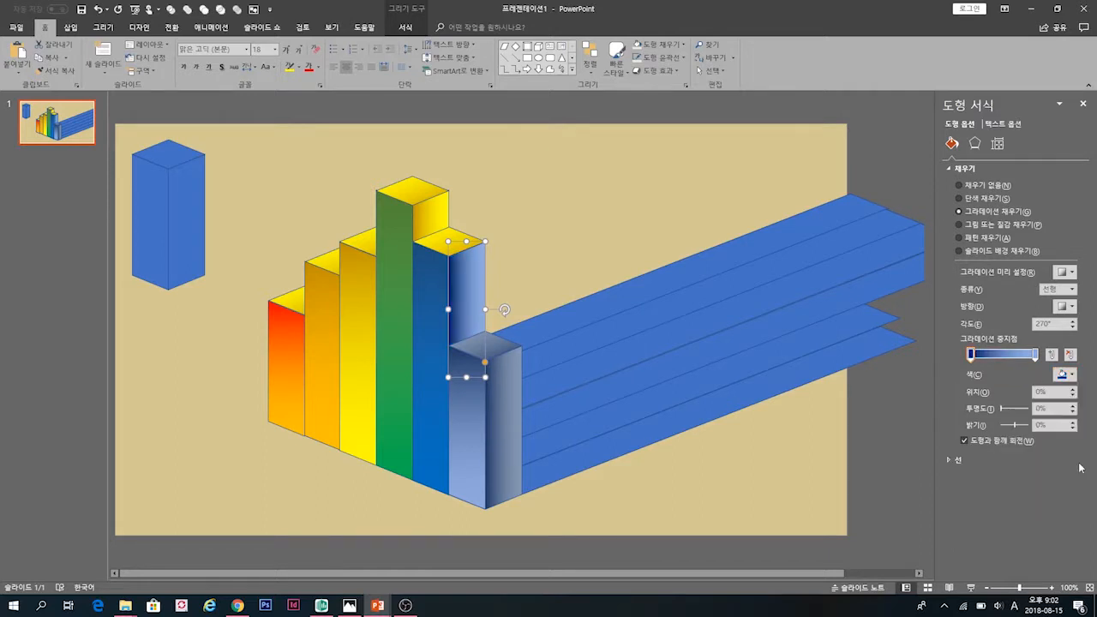
Recolor the second-from-front column's right face with a gradient from dark blue at -50% brightness to standard blue
{"action": "left_click", "coordinate": [1064, 374]}
{"action": "left_click", "coordinate": [1081, 444]}
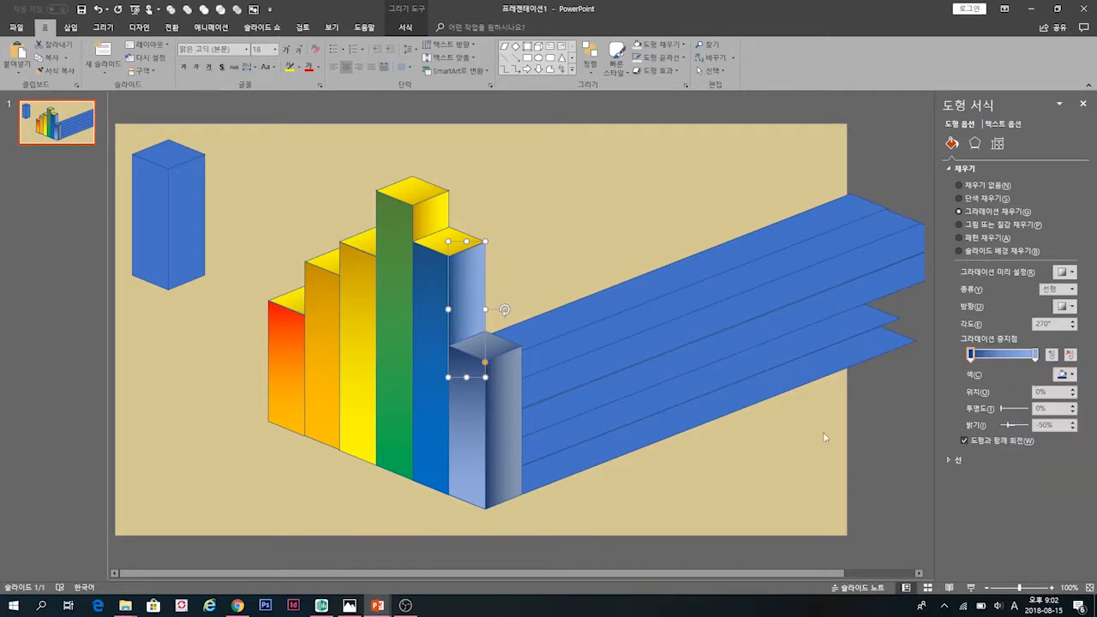
{"action": "left_click", "coordinate": [1034, 354]}
{"action": "left_click", "coordinate": [1064, 374]}
{"action": "left_click", "coordinate": [1069, 466]}
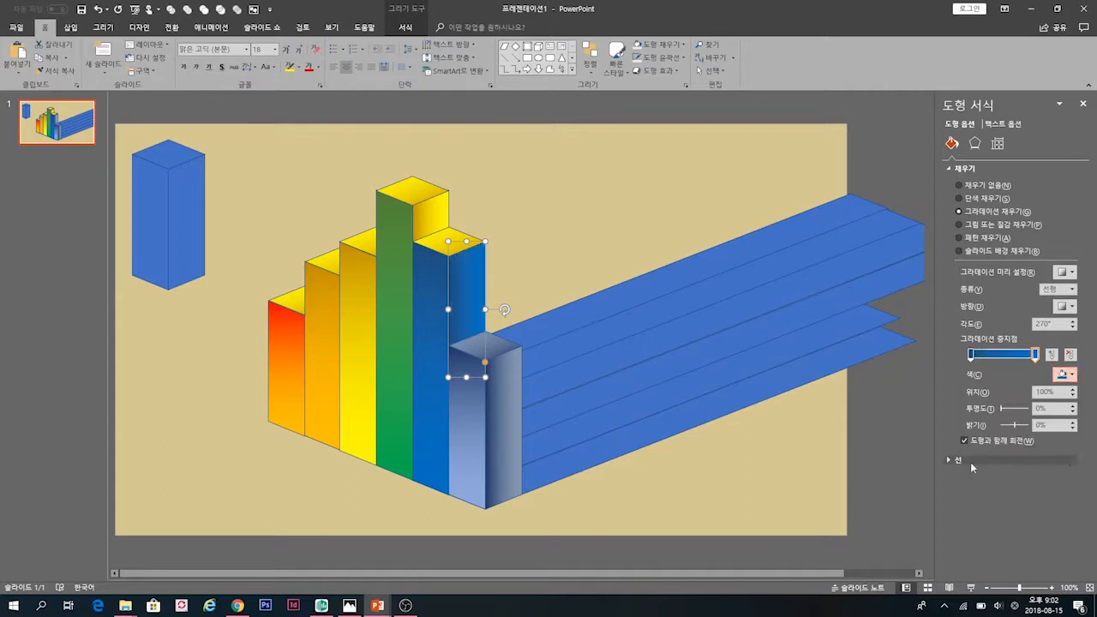
{"action": "left_click", "coordinate": [832, 459]}
Recolor the top face of the second-from-front column with a gradient from dark blue to light blue at 40% brightness
{"action": "left_click", "coordinate": [451, 247]}
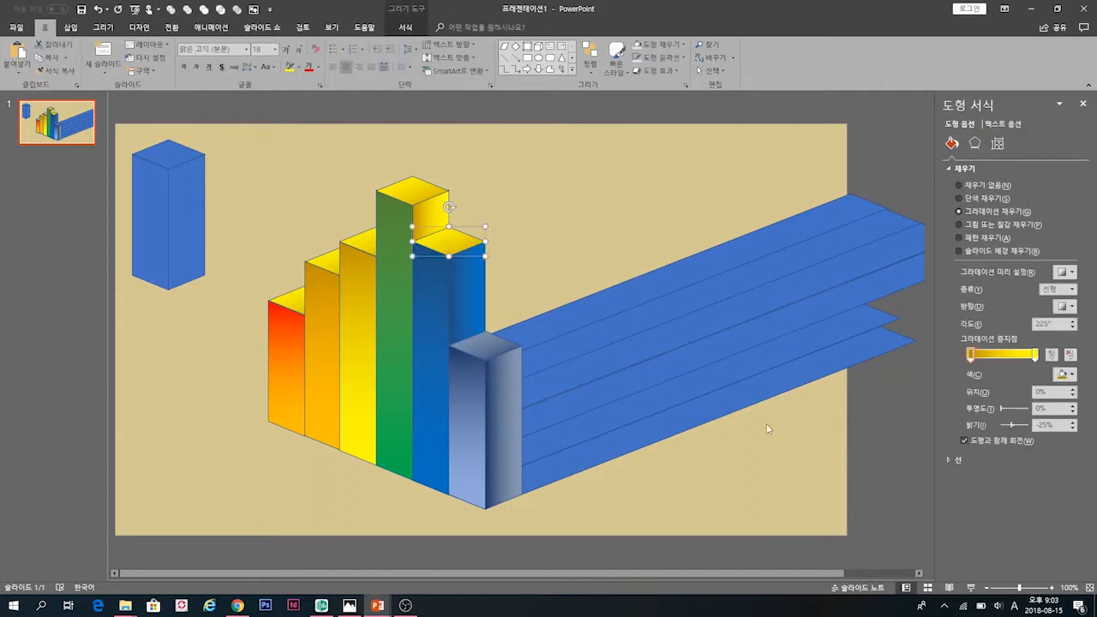
{"action": "left_click", "coordinate": [1064, 375]}
{"action": "left_click", "coordinate": [1081, 444]}
{"action": "left_click", "coordinate": [1035, 353]}
{"action": "left_click", "coordinate": [1062, 375]}
{"action": "left_click", "coordinate": [1081, 431]}
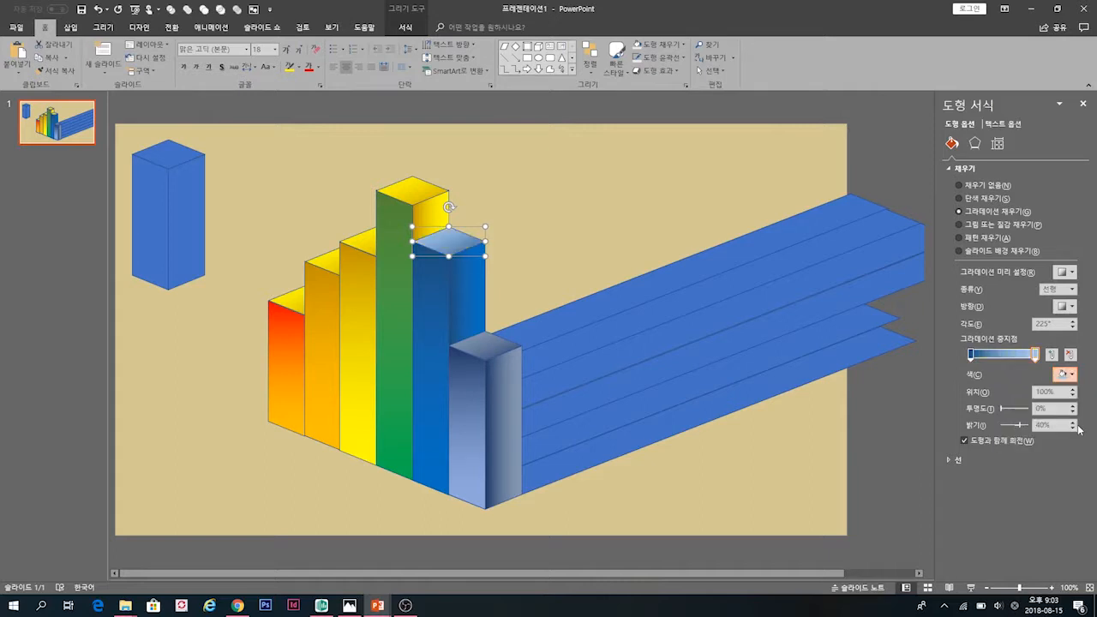
{"action": "left_click", "coordinate": [729, 460]}
Recolor the tallest column's right face with a gradient from dark green to standard green
{"action": "left_click", "coordinate": [434, 222]}
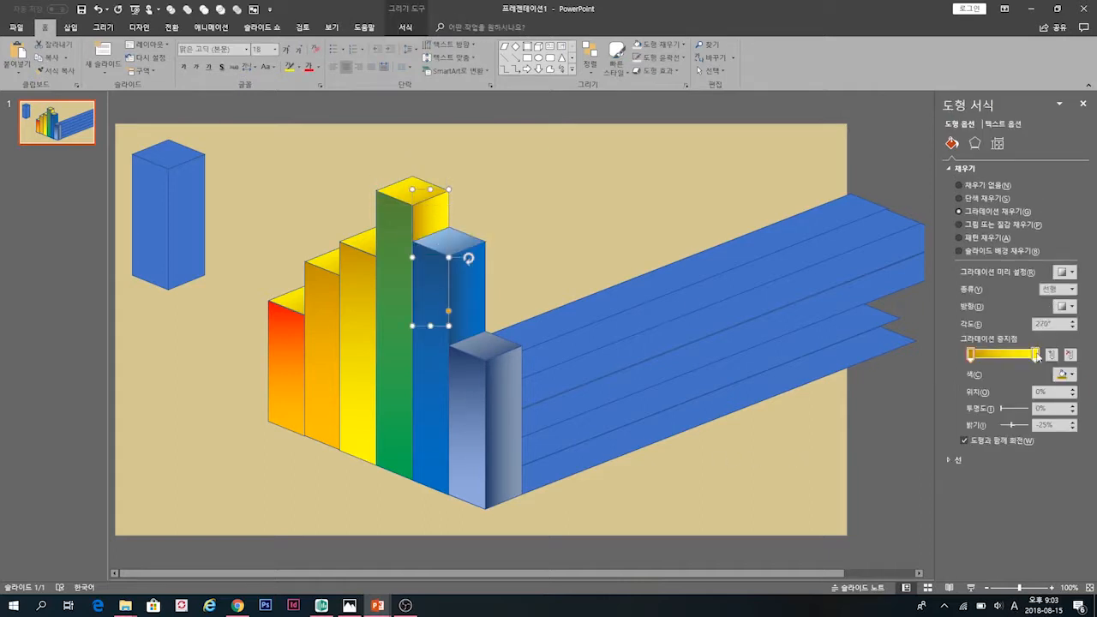
{"action": "left_click", "coordinate": [1062, 374]}
{"action": "left_click", "coordinate": [1035, 354]}
{"action": "left_click", "coordinate": [1065, 374]}
{"action": "left_click", "coordinate": [1053, 468]}
{"action": "left_click", "coordinate": [765, 450]}
Recolor the tallest column's top face with a gradient from dark green to light green at 40% brightness
{"action": "left_click", "coordinate": [429, 192]}
{"action": "left_click", "coordinate": [1065, 375]}
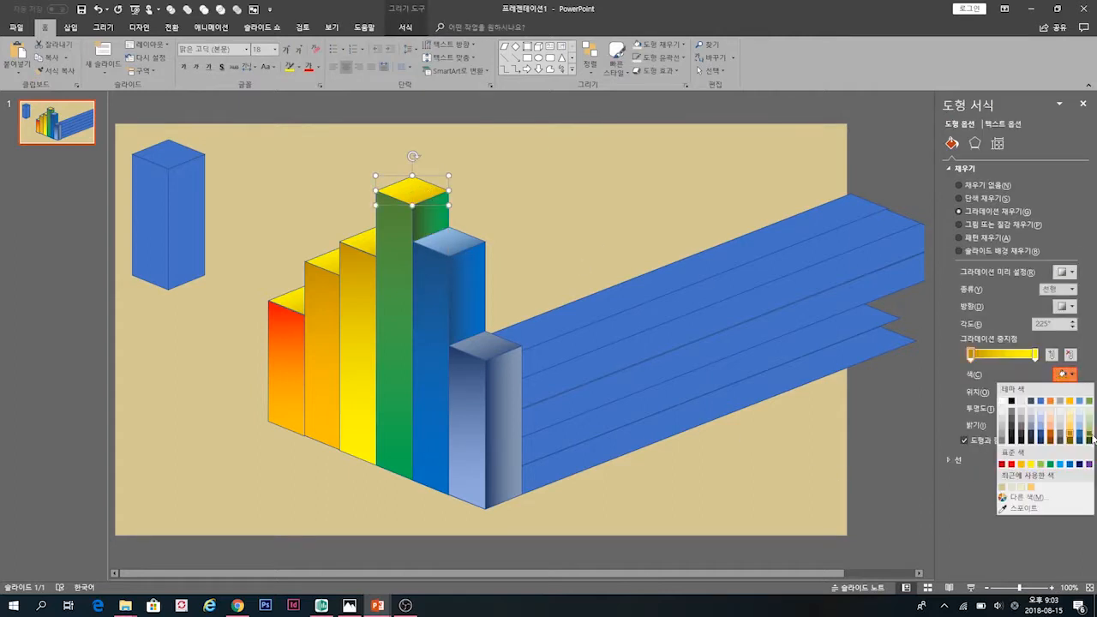
{"action": "left_click", "coordinate": [1089, 436]}
{"action": "left_click", "coordinate": [1035, 355]}
{"action": "left_click", "coordinate": [1065, 375]}
{"action": "left_click", "coordinate": [1088, 418]}
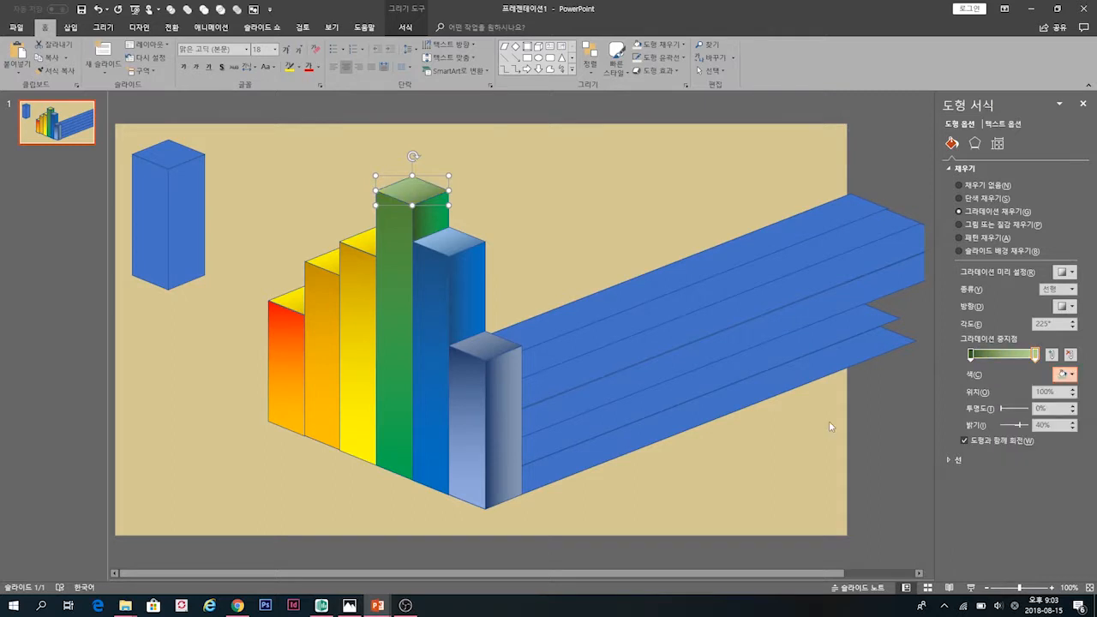
{"action": "left_click", "coordinate": [661, 442]}
Recolor the top face of the orange column, second from the back, with a gradient from dark gold to standard orange
{"action": "left_click", "coordinate": [378, 249]}
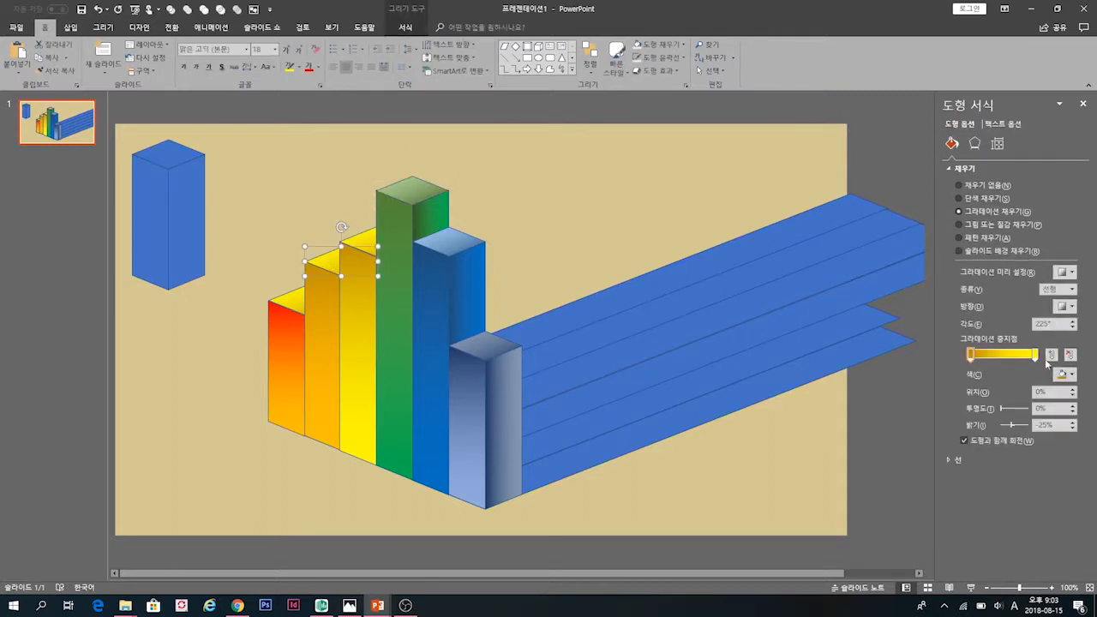
{"action": "left_click", "coordinate": [1065, 375]}
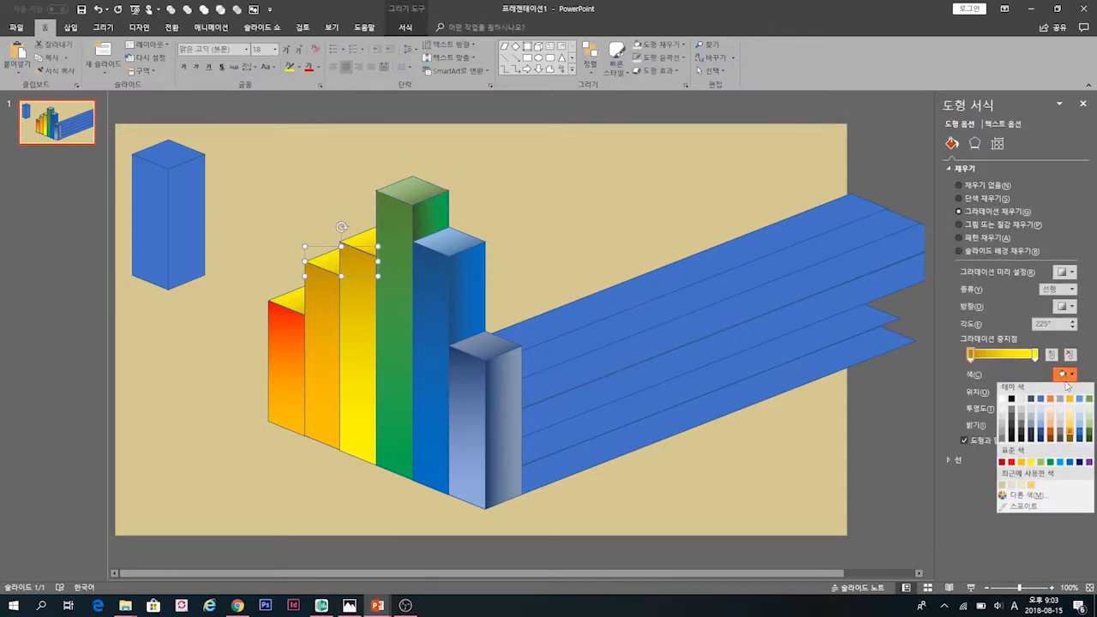
{"action": "left_click", "coordinate": [1069, 434]}
{"action": "left_click", "coordinate": [1036, 357]}
{"action": "left_click", "coordinate": [1064, 375]}
{"action": "left_click", "coordinate": [1021, 468]}
{"action": "left_click", "coordinate": [844, 475]}
Recolor the top face of the red rearmost column with a gradient from standard red to light orange
{"action": "left_click", "coordinate": [287, 300]}
{"action": "left_click", "coordinate": [1065, 374]}
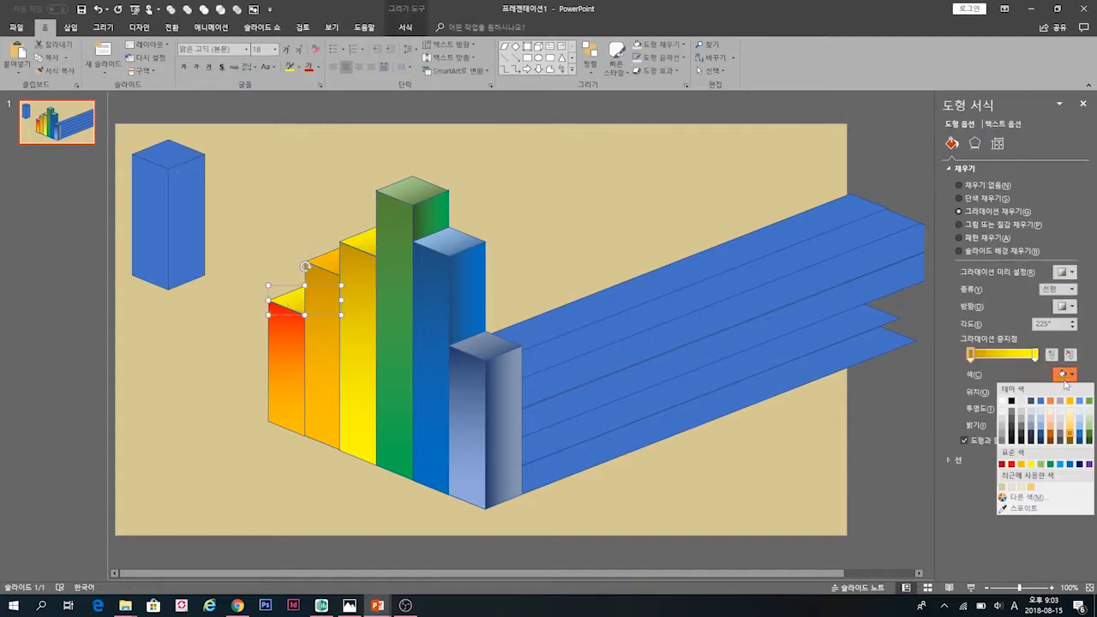
{"action": "left_click", "coordinate": [1011, 463]}
{"action": "left_click", "coordinate": [1065, 375]}
{"action": "left_click", "coordinate": [1052, 423]}
{"action": "left_click", "coordinate": [855, 469]}
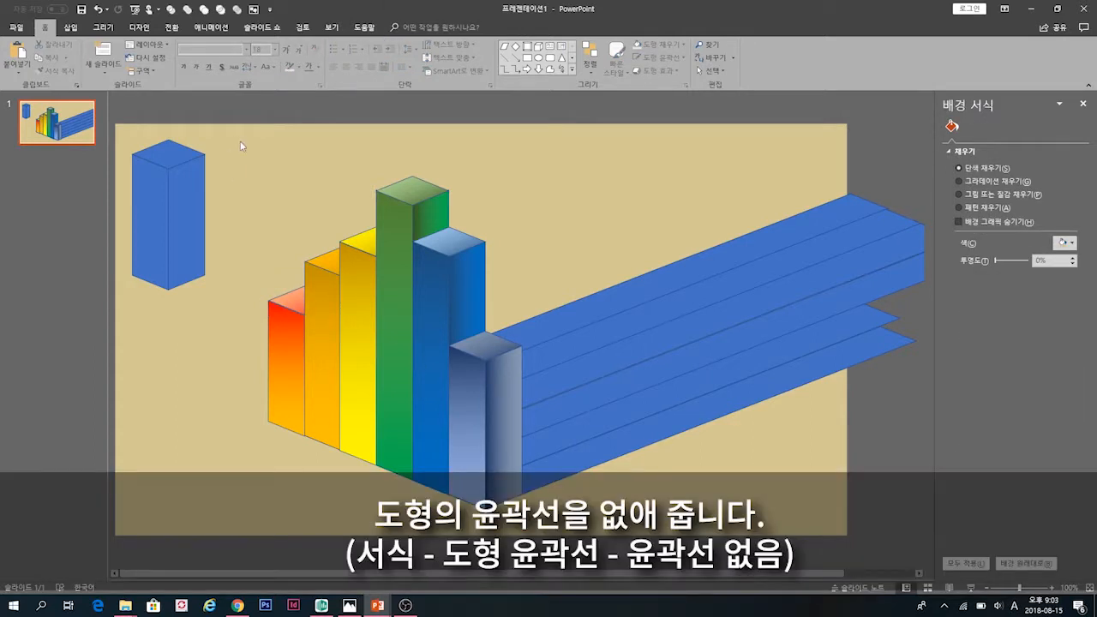
Remove the outlines from all shapes on the slide
{"action": "key", "text": "ctrl+a"}
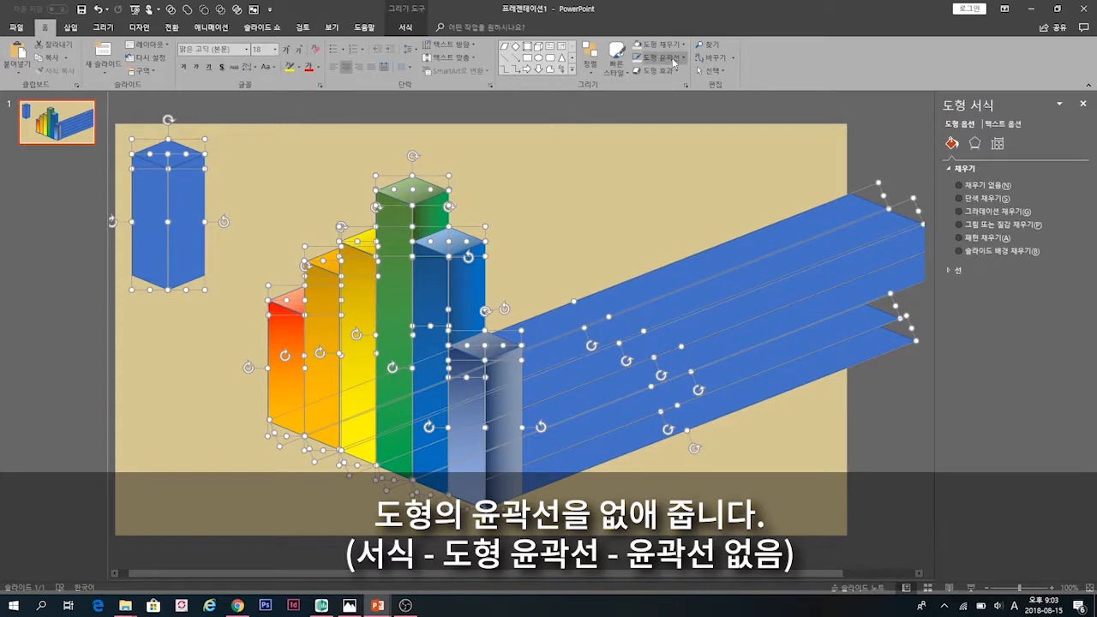
{"action": "left_click", "coordinate": [673, 63]}
{"action": "left_click", "coordinate": [672, 183]}
{"action": "left_click", "coordinate": [712, 234]}
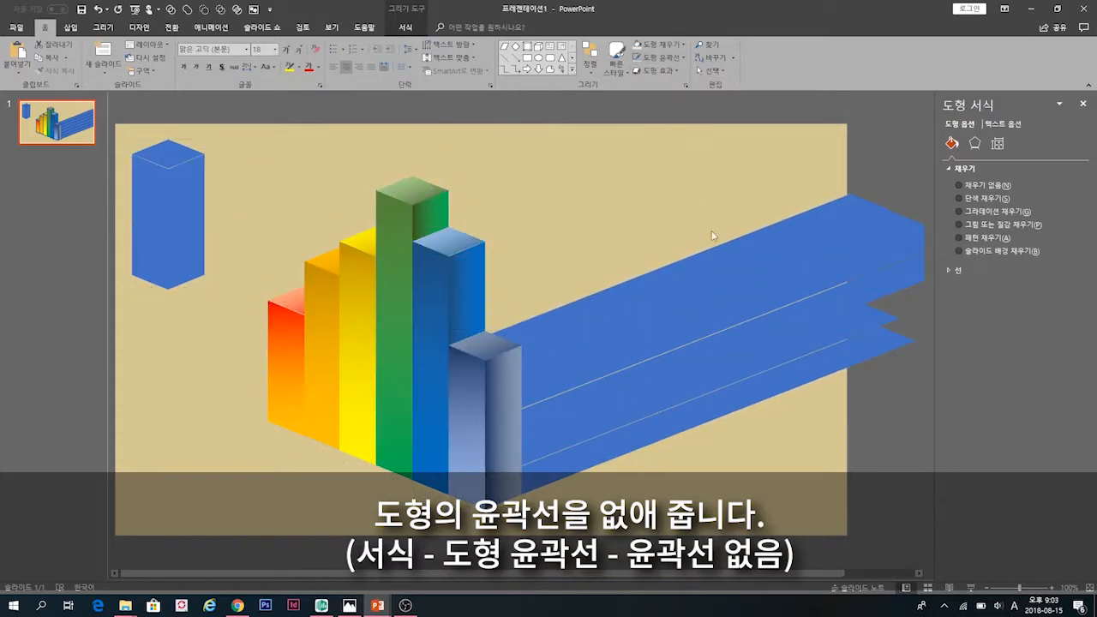
Change the front column's floor shadow from a solid fill to a navy-to-light-blue gradient fill
{"action": "left_click", "coordinate": [606, 438]}
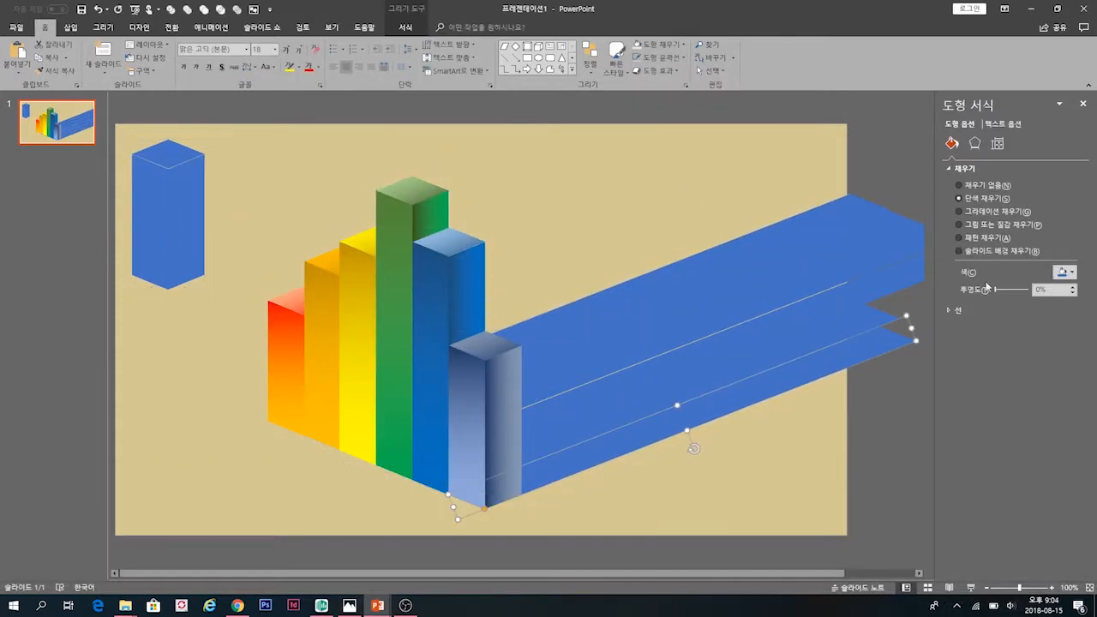
{"action": "left_click", "coordinate": [1007, 211]}
Fill the floor shadow of the second-from-front column with a gradient from dark blue to standard blue
{"action": "left_click", "coordinate": [818, 348]}
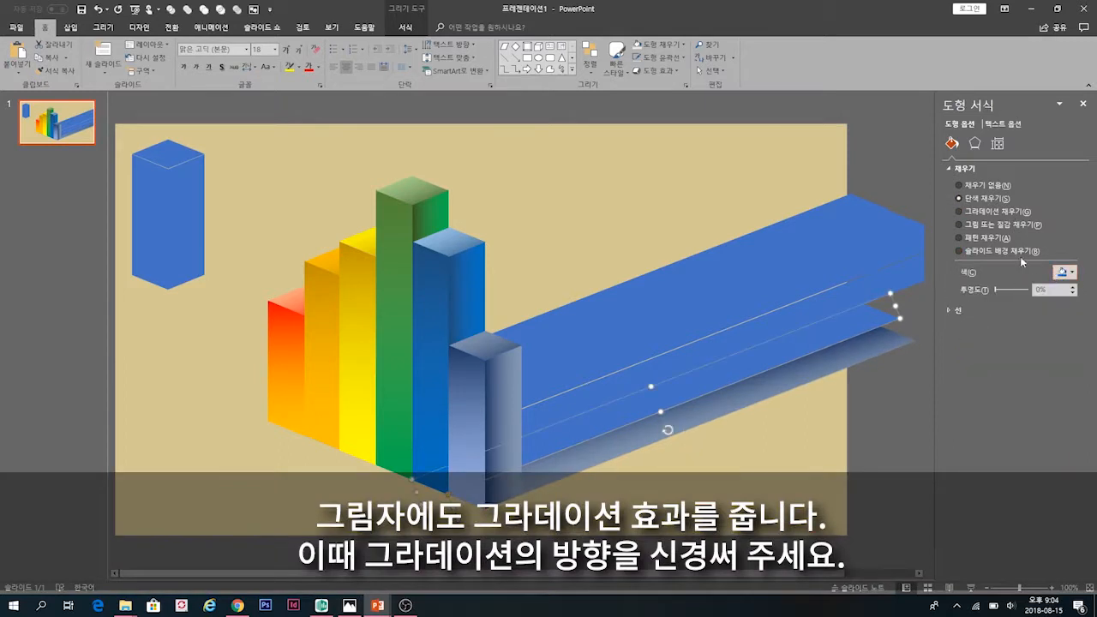
{"action": "left_click", "coordinate": [997, 215]}
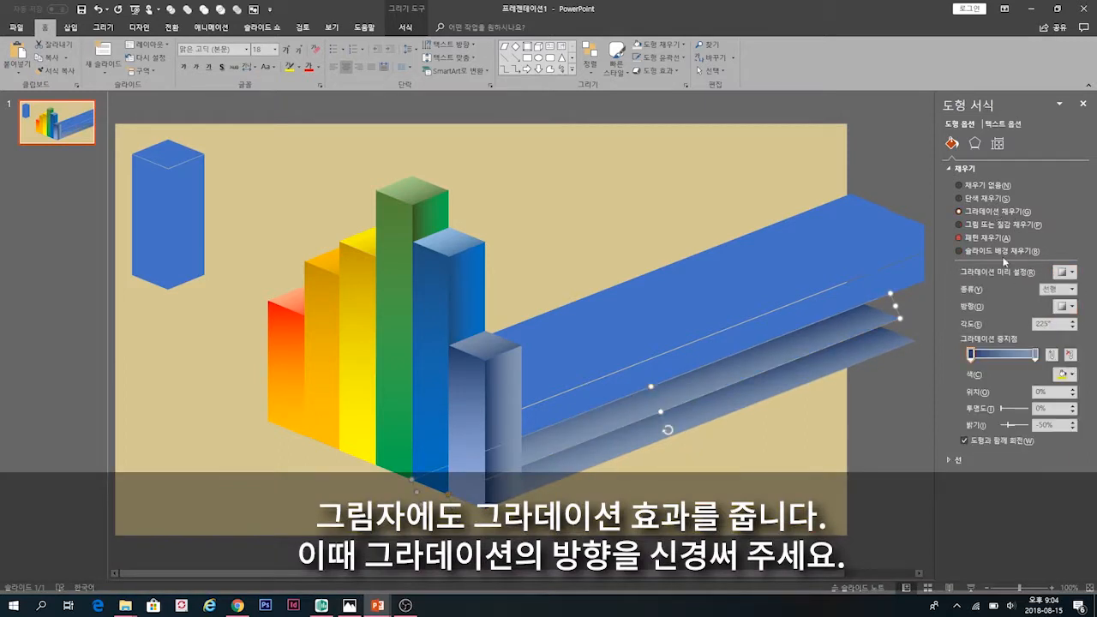
{"action": "left_click", "coordinate": [1070, 377]}
{"action": "left_click", "coordinate": [1069, 463]}
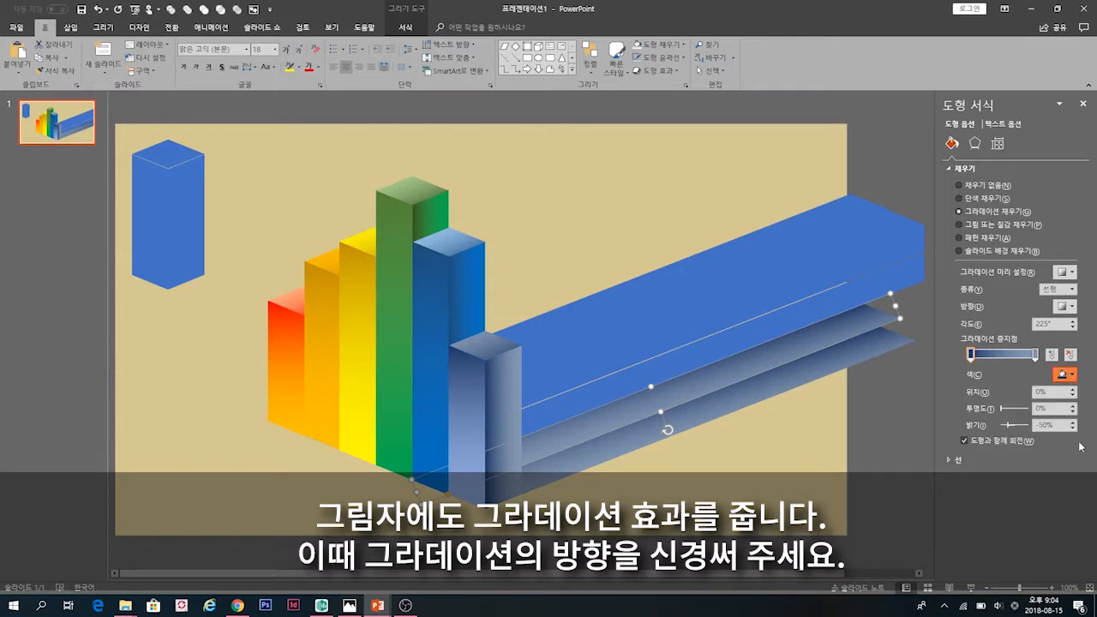
{"action": "left_click", "coordinate": [1034, 354]}
{"action": "left_click", "coordinate": [1063, 375]}
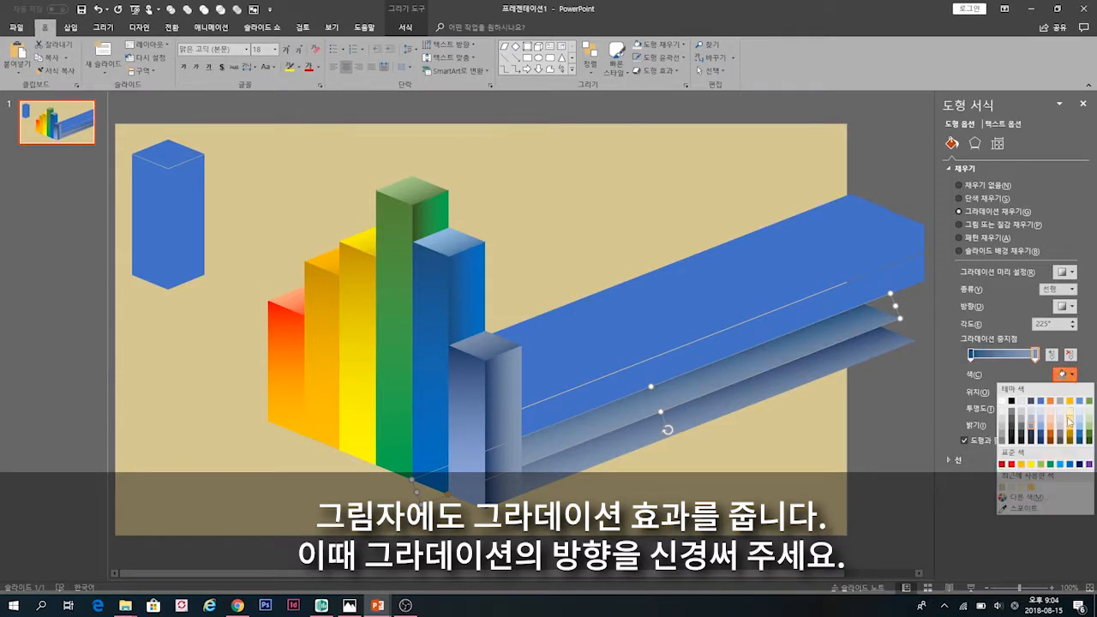
{"action": "left_click", "coordinate": [1069, 464]}
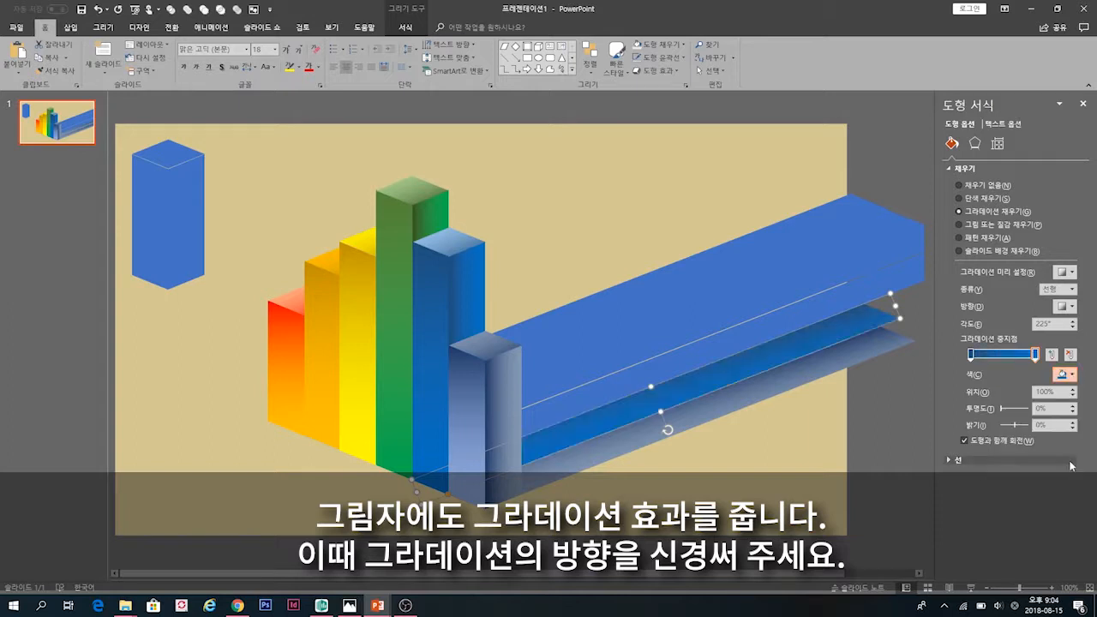
{"action": "left_click", "coordinate": [767, 502]}
Fill the green column's floor shadow with a gradient from dark green at -50% brightness to standard green
{"action": "left_click", "coordinate": [786, 316]}
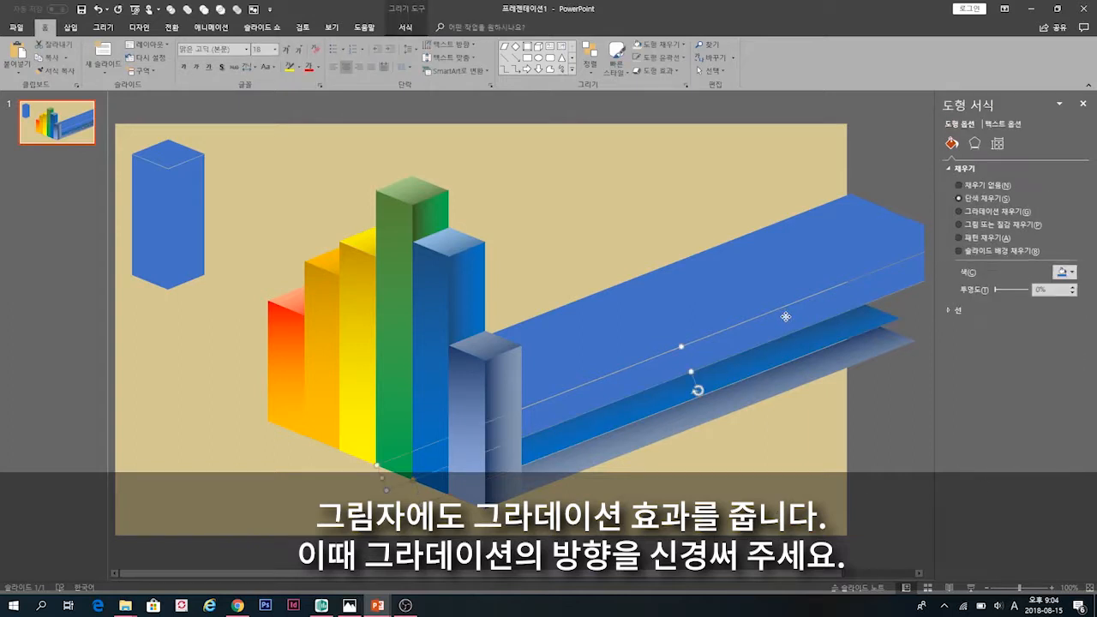
{"action": "left_click", "coordinate": [1068, 278]}
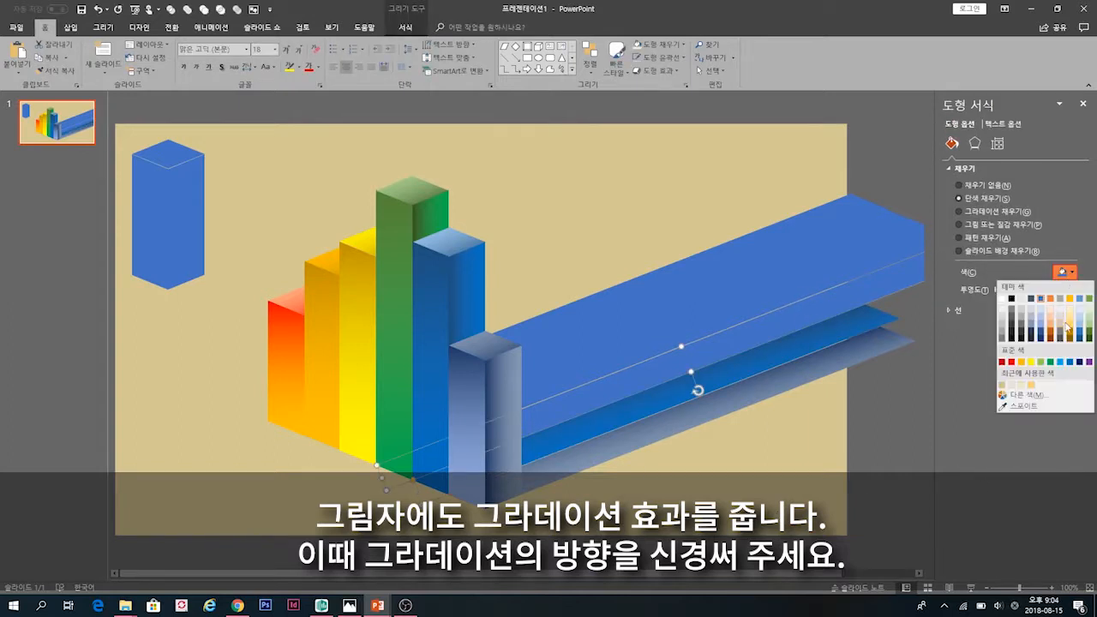
{"action": "left_click", "coordinate": [1087, 341]}
{"action": "left_click", "coordinate": [996, 212]}
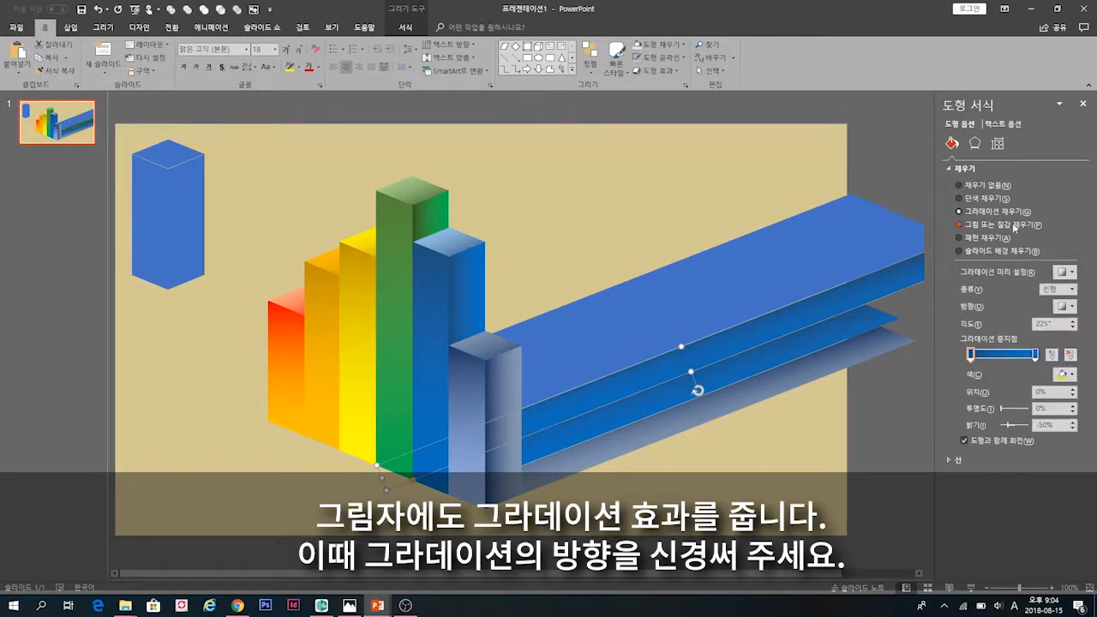
{"action": "left_click", "coordinate": [1062, 374]}
{"action": "left_click", "coordinate": [1088, 445]}
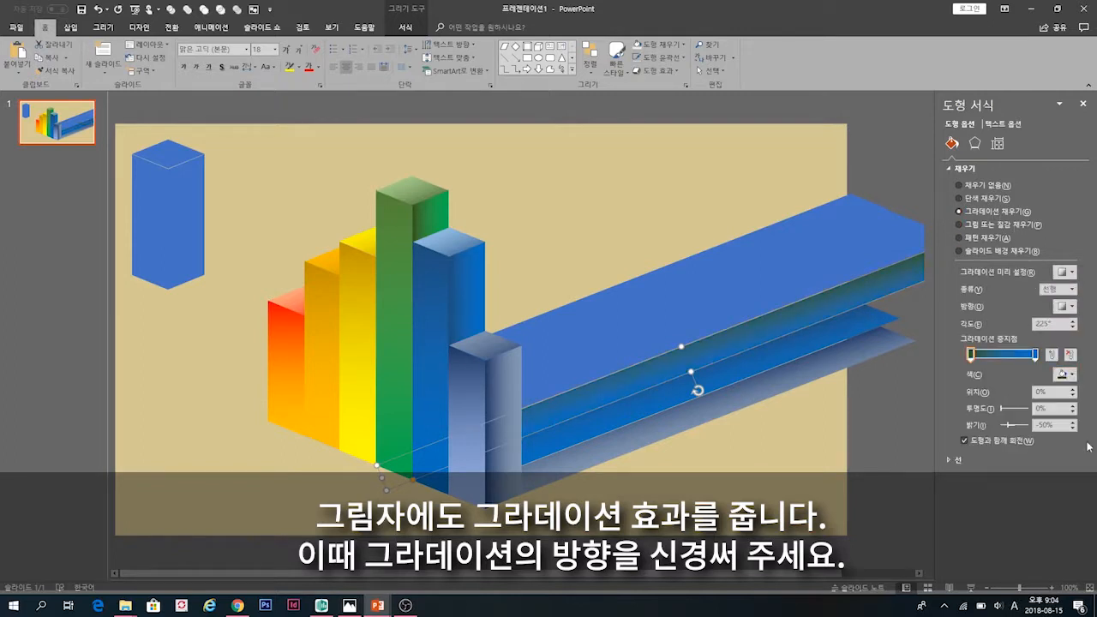
{"action": "left_click", "coordinate": [1035, 355]}
{"action": "left_click", "coordinate": [1062, 373]}
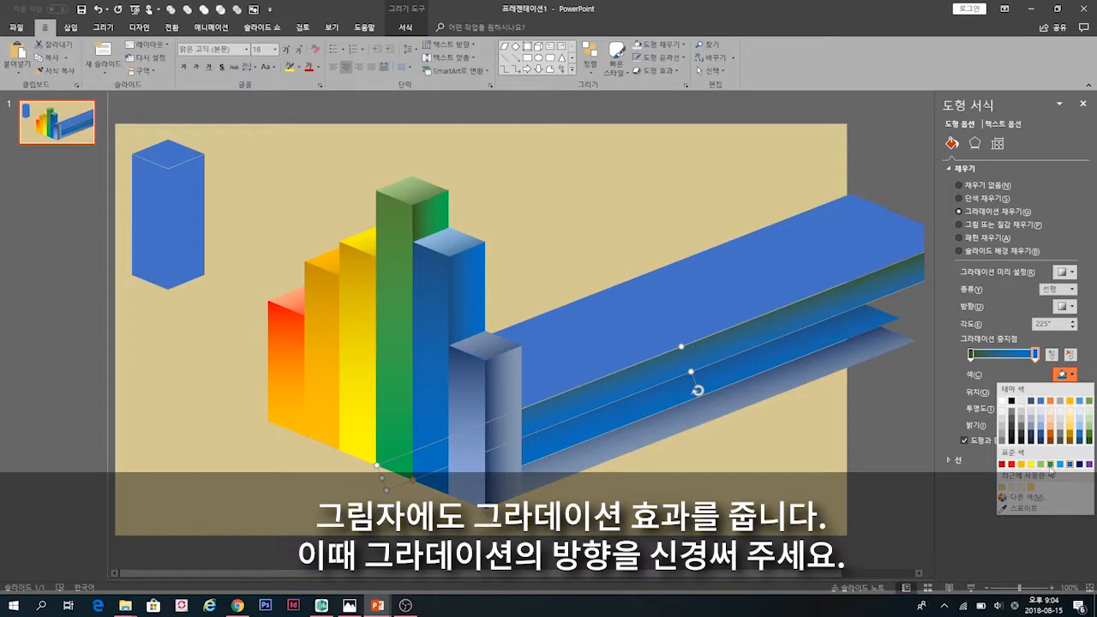
{"action": "left_click", "coordinate": [1050, 464]}
{"action": "left_click", "coordinate": [896, 452]}
Fill the yellow column's floor shadow with a gradient from dark gold at -25% brightness to standard yellow
{"action": "left_click", "coordinate": [598, 372]}
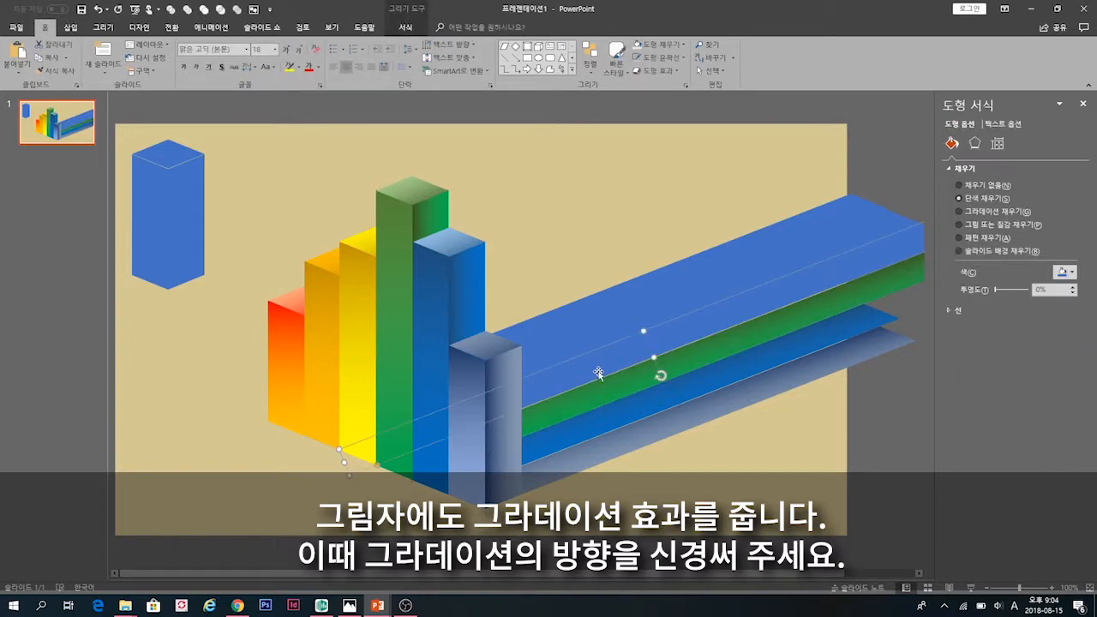
{"action": "left_click", "coordinate": [1062, 271]}
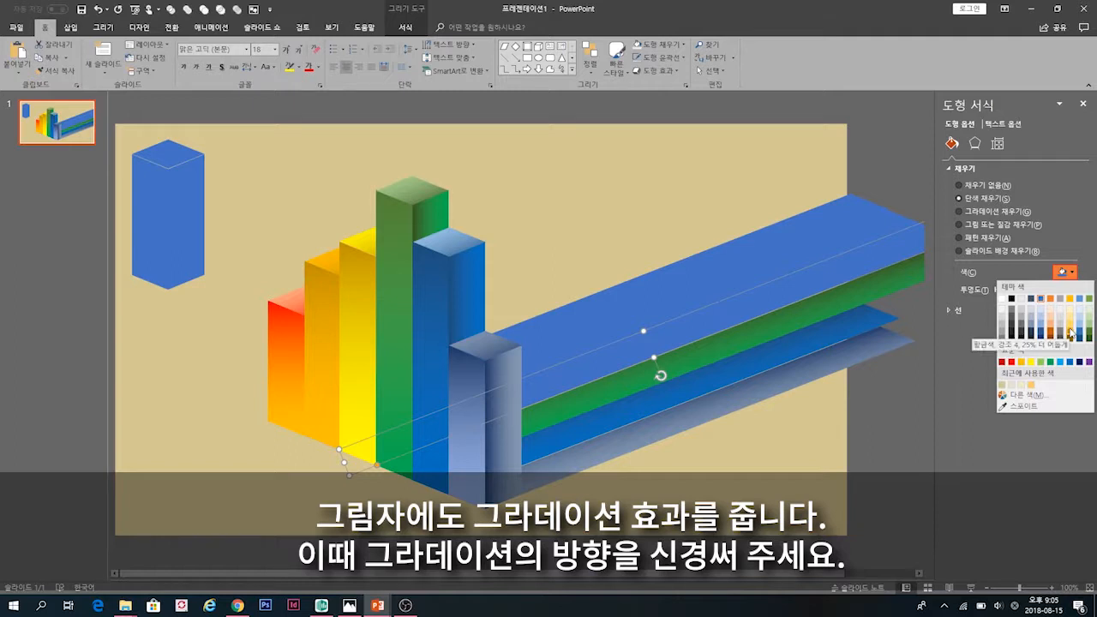
{"action": "left_click", "coordinate": [1070, 333]}
{"action": "left_click", "coordinate": [984, 212]}
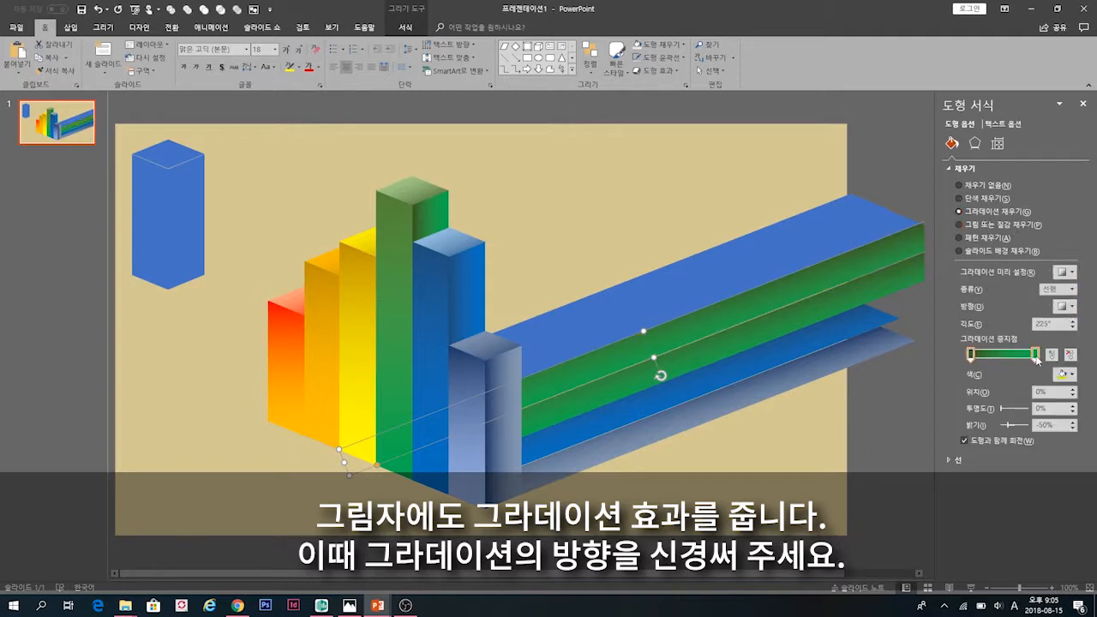
{"action": "left_click", "coordinate": [1065, 375]}
{"action": "left_click", "coordinate": [1076, 437]}
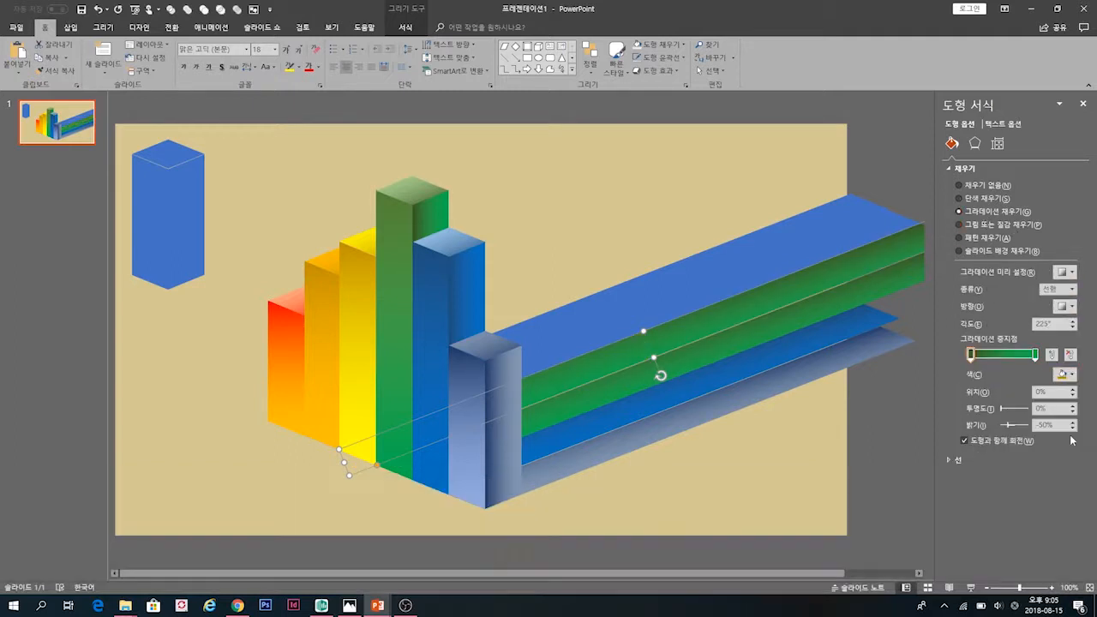
{"action": "left_click", "coordinate": [1035, 354]}
{"action": "left_click", "coordinate": [1063, 375]}
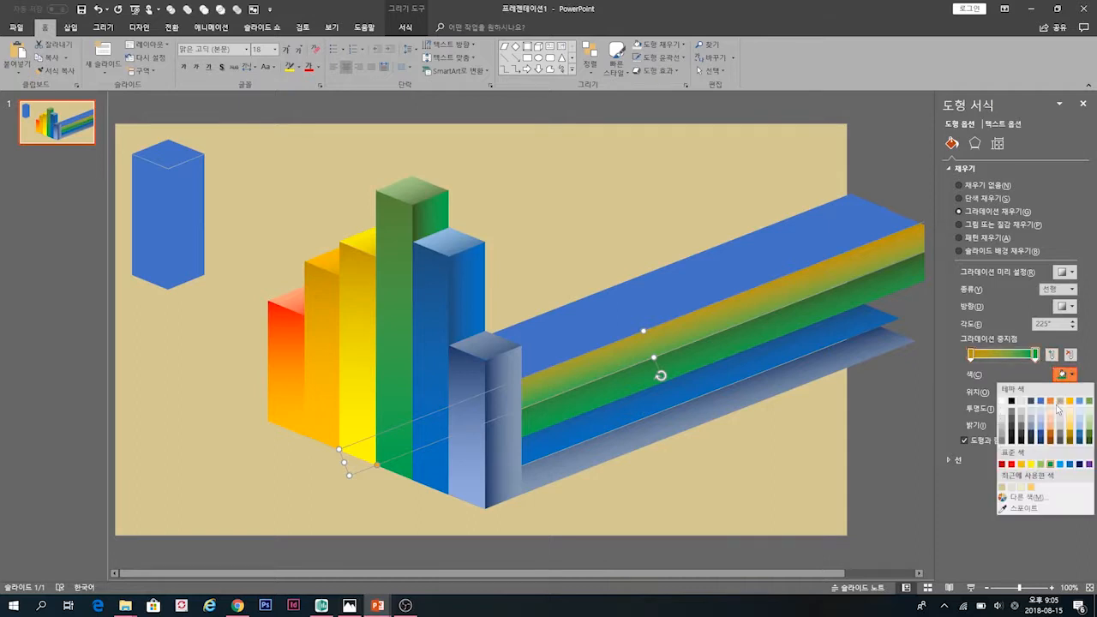
{"action": "left_click", "coordinate": [1030, 464]}
{"action": "left_click", "coordinate": [826, 473]}
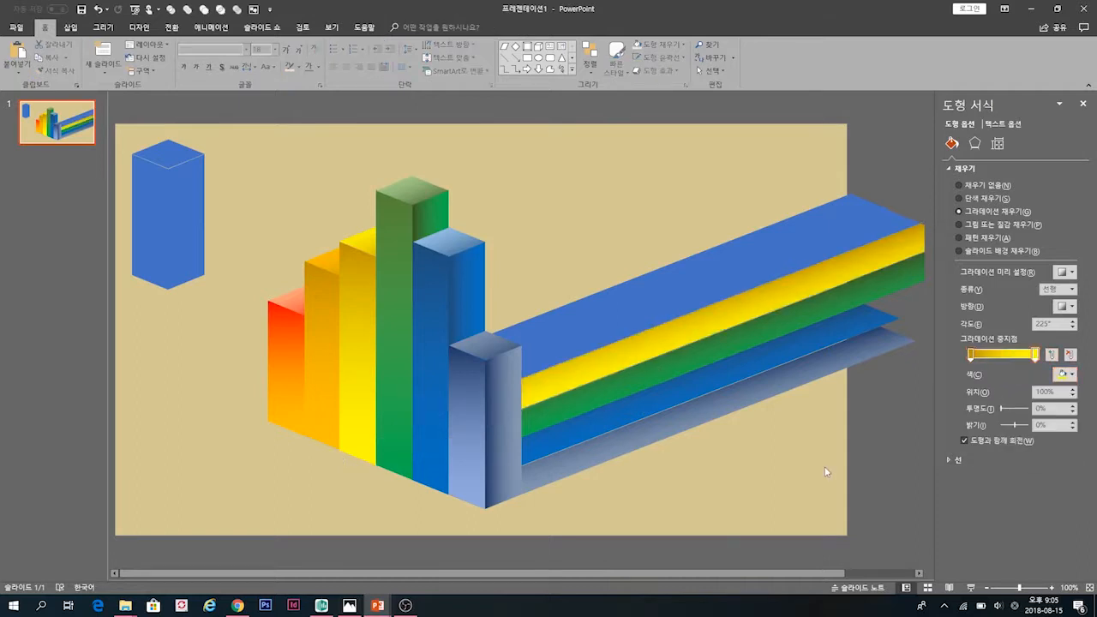
Fill the orange column's floor shadow with a gradient from dark gold at -25% brightness to standard orange
{"action": "left_click", "coordinate": [718, 403]}
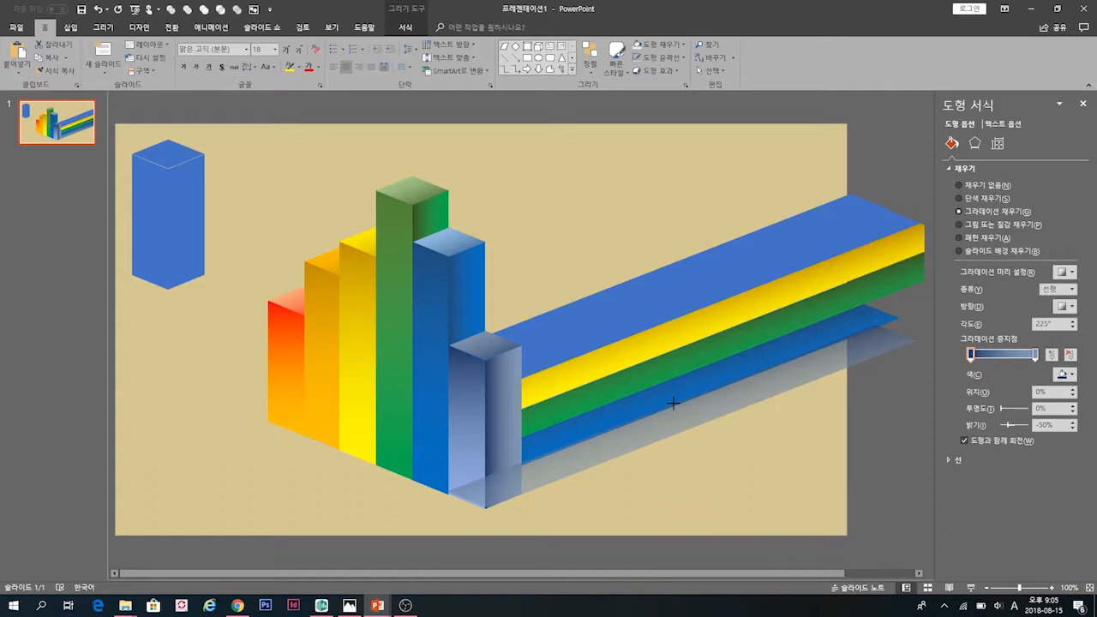
{"action": "left_click", "coordinate": [851, 439]}
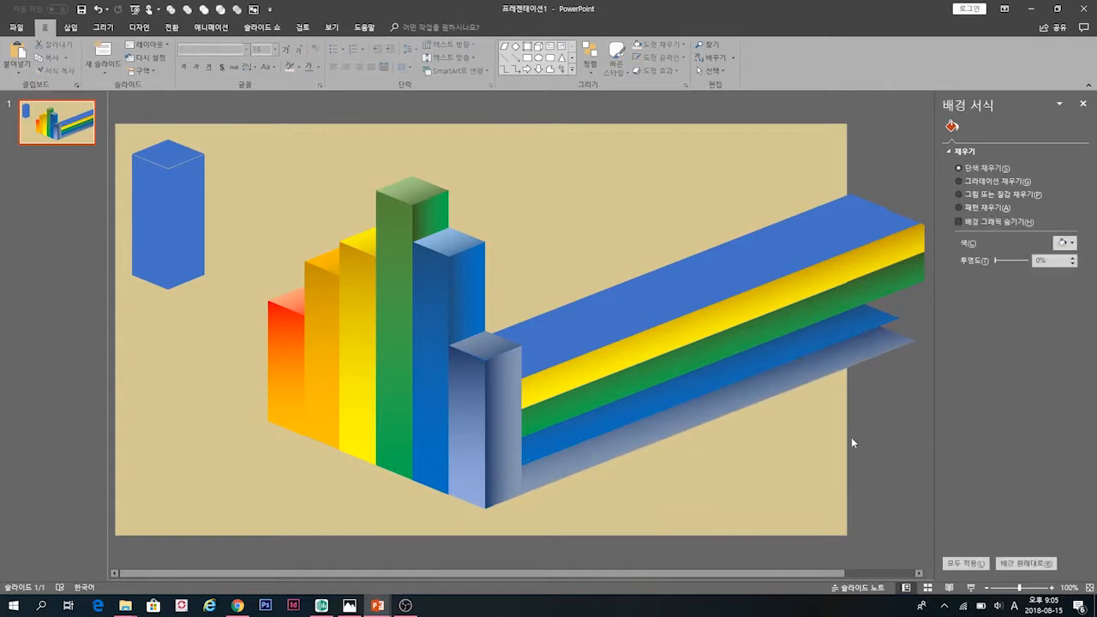
{"action": "left_click", "coordinate": [722, 317]}
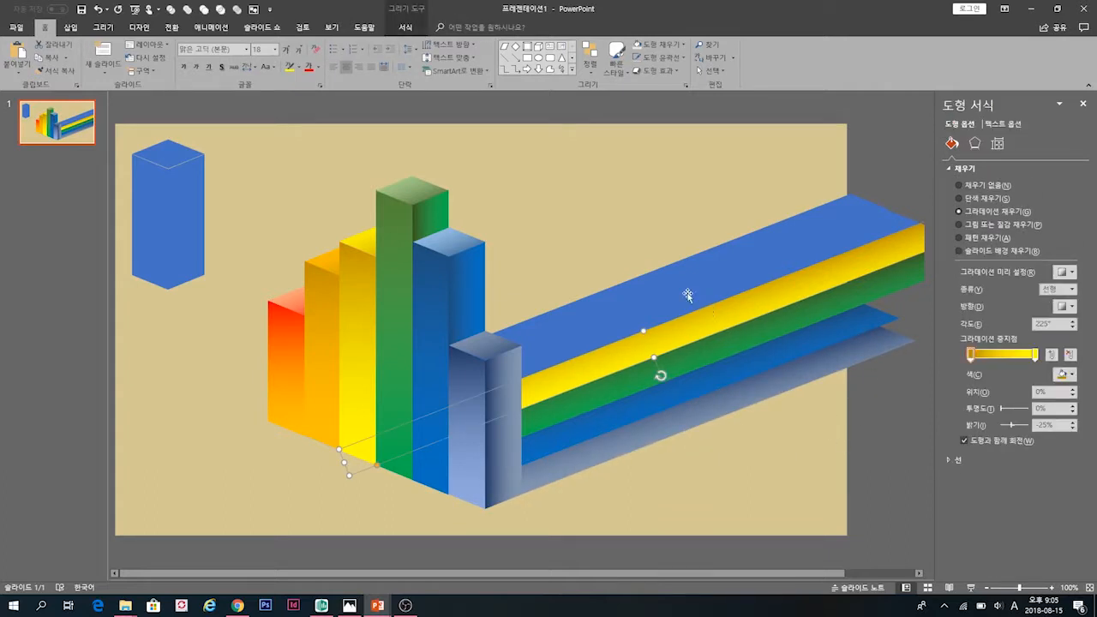
{"action": "left_click", "coordinate": [688, 294]}
{"action": "left_click", "coordinate": [999, 212]}
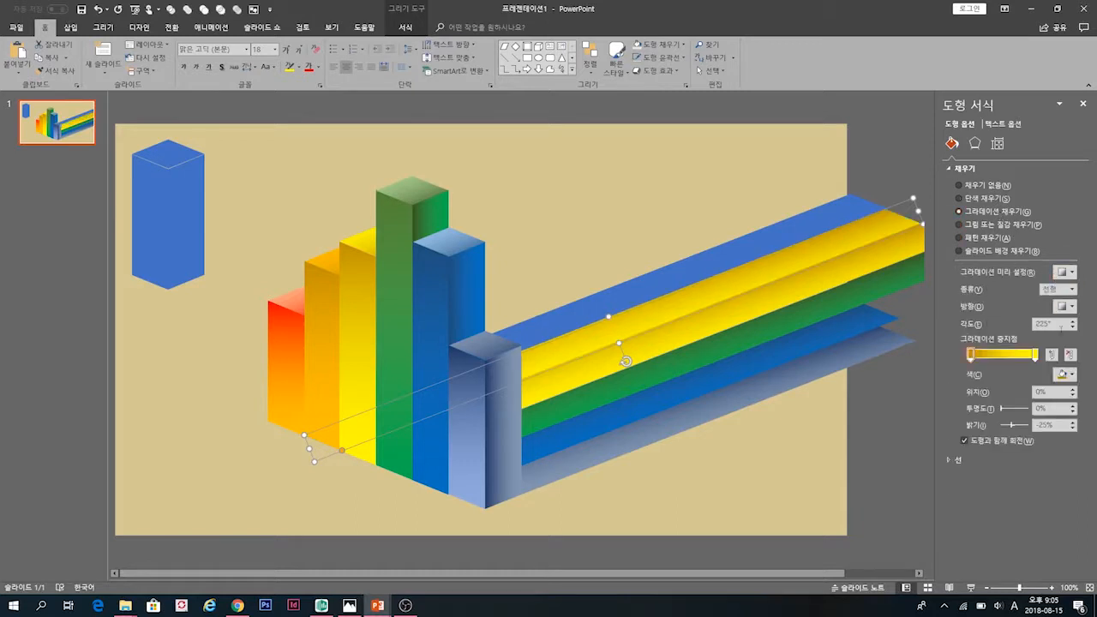
{"action": "left_click", "coordinate": [1069, 373]}
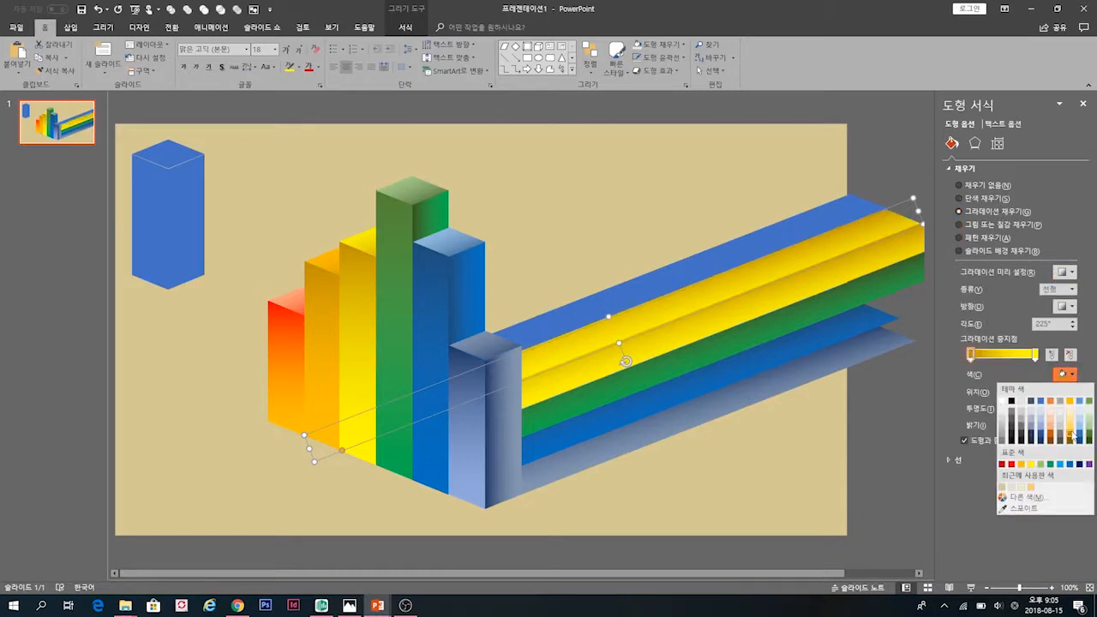
{"action": "left_click", "coordinate": [1071, 435]}
{"action": "left_click", "coordinate": [1035, 355]}
{"action": "left_click", "coordinate": [1070, 374]}
{"action": "left_click", "coordinate": [1021, 464]}
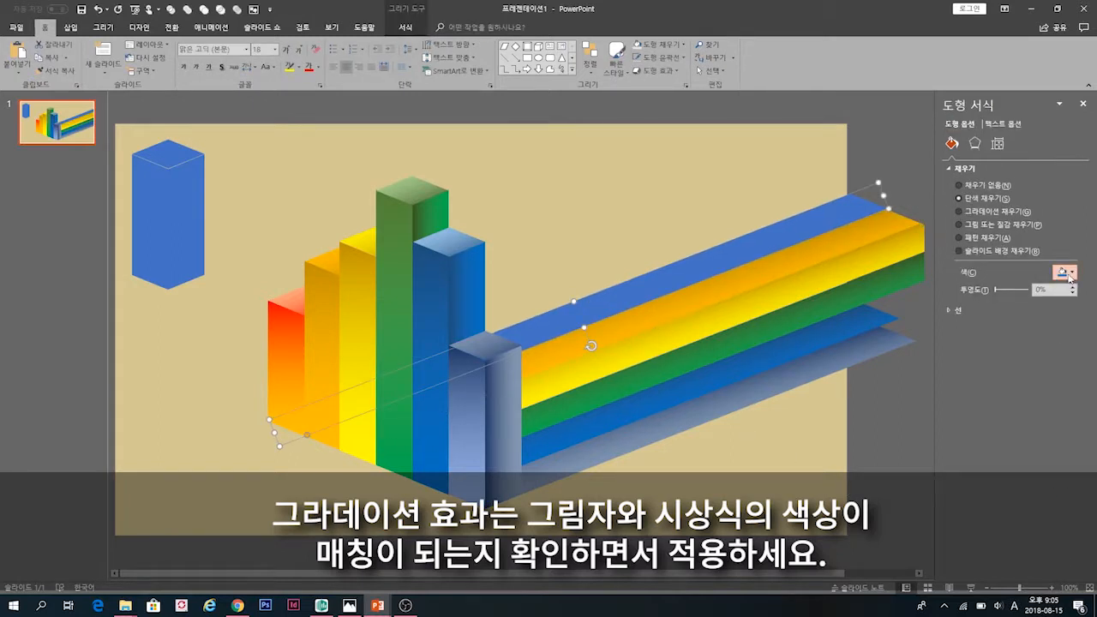
Fill the red column's floor shadow with a gradient from dark orange to standard red, and preview the slide in full screen
{"action": "left_click", "coordinate": [1070, 272]}
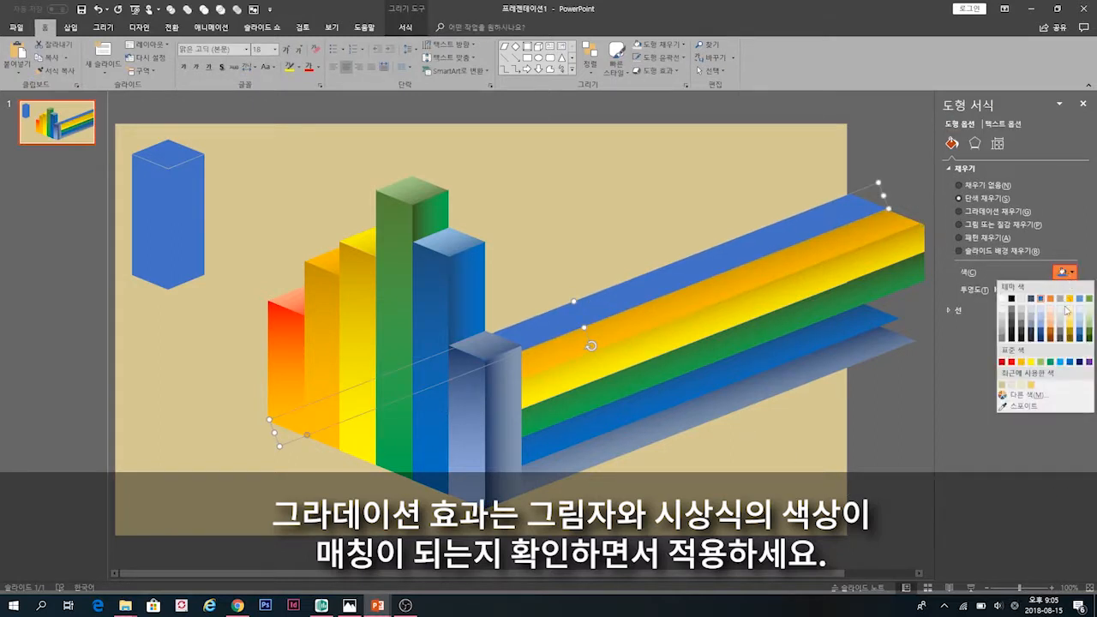
{"action": "left_click", "coordinate": [1002, 212]}
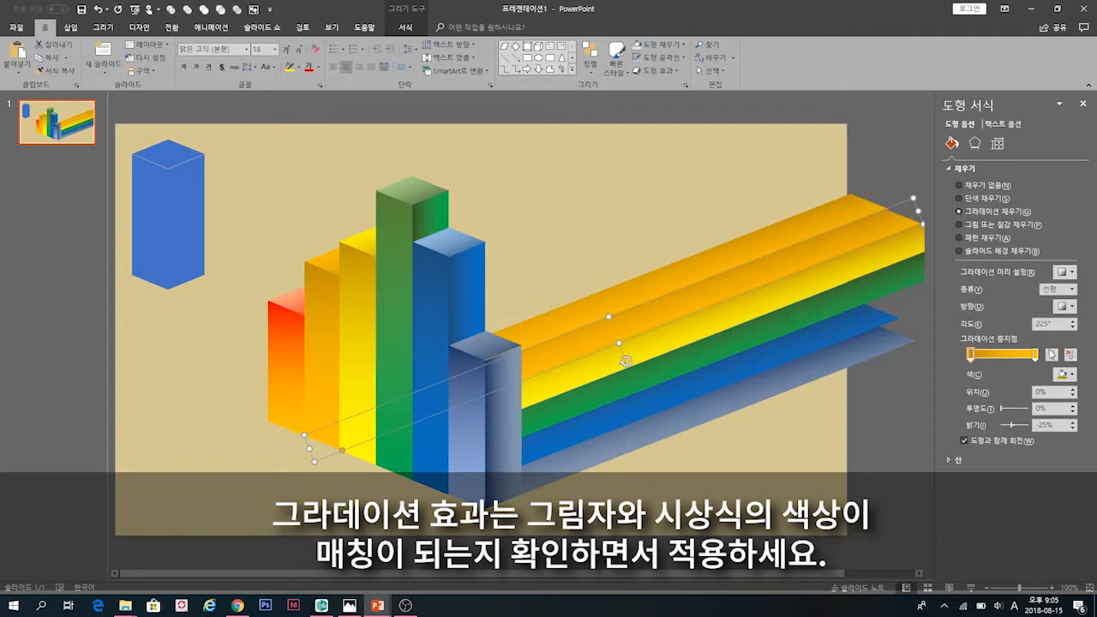
{"action": "left_click", "coordinate": [1067, 378]}
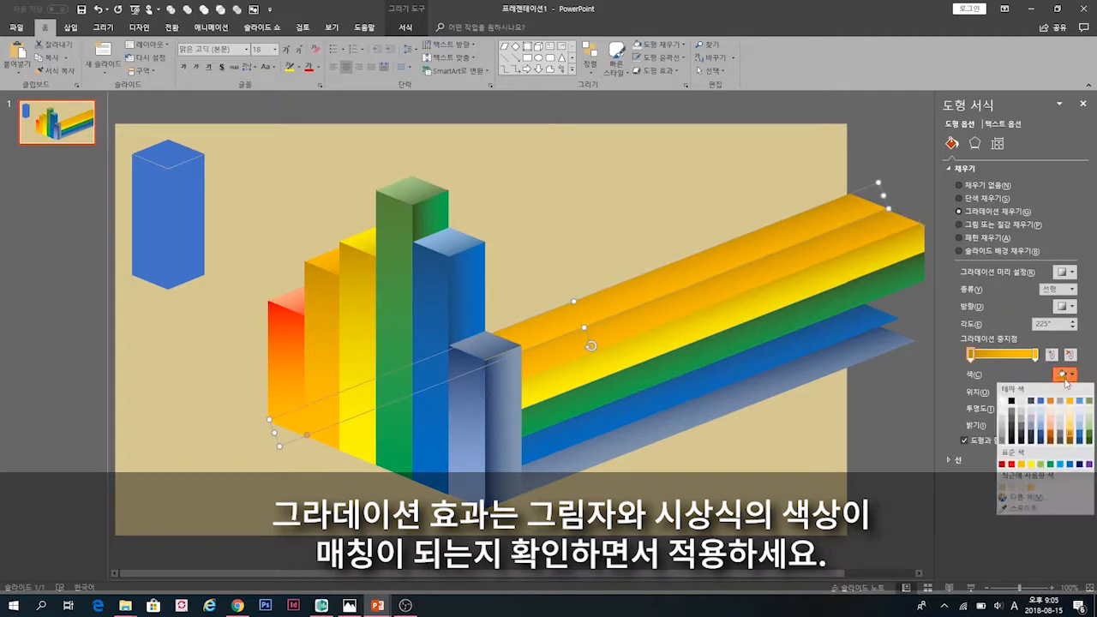
{"action": "left_click", "coordinate": [1050, 437]}
{"action": "left_click", "coordinate": [1035, 354]}
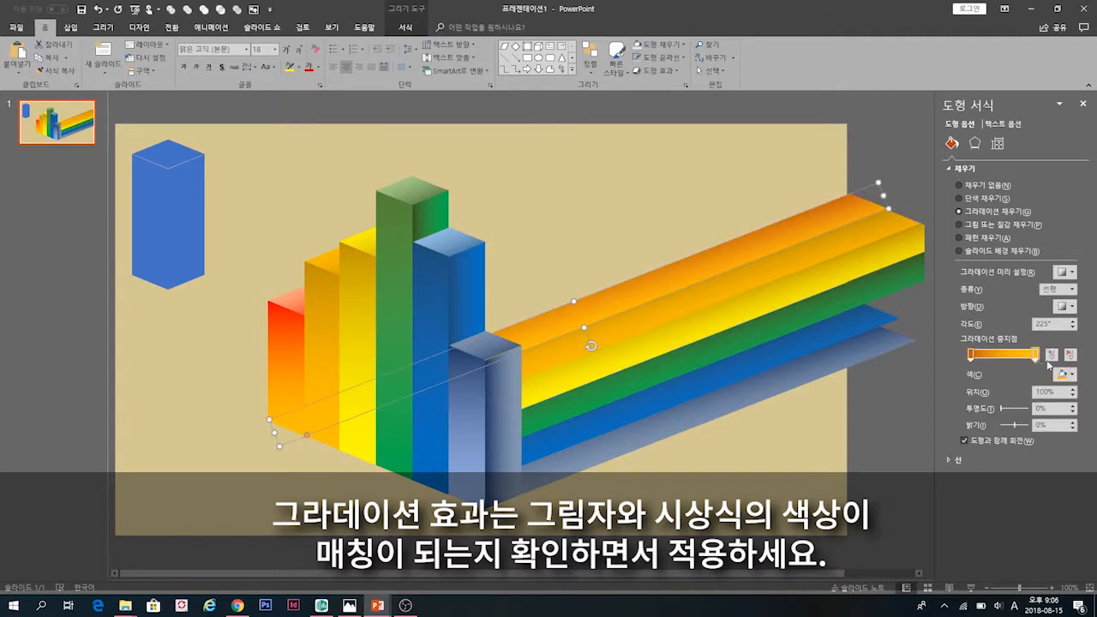
{"action": "left_click", "coordinate": [1062, 373]}
{"action": "left_click", "coordinate": [1011, 465]}
{"action": "key", "text": "Escape"}
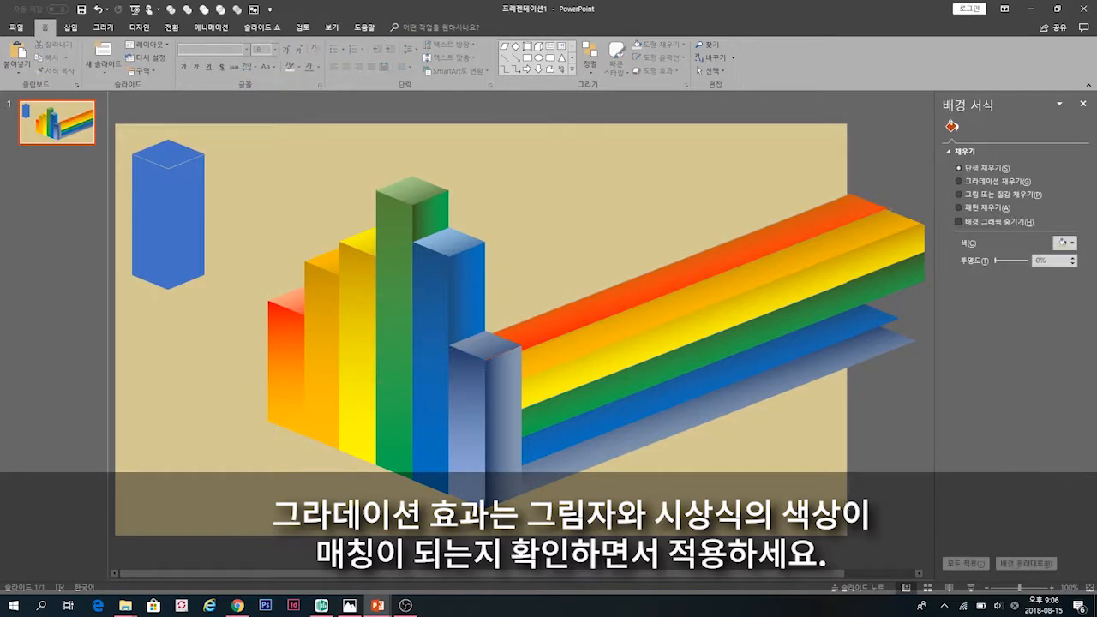
{"action": "key", "text": "F5"}
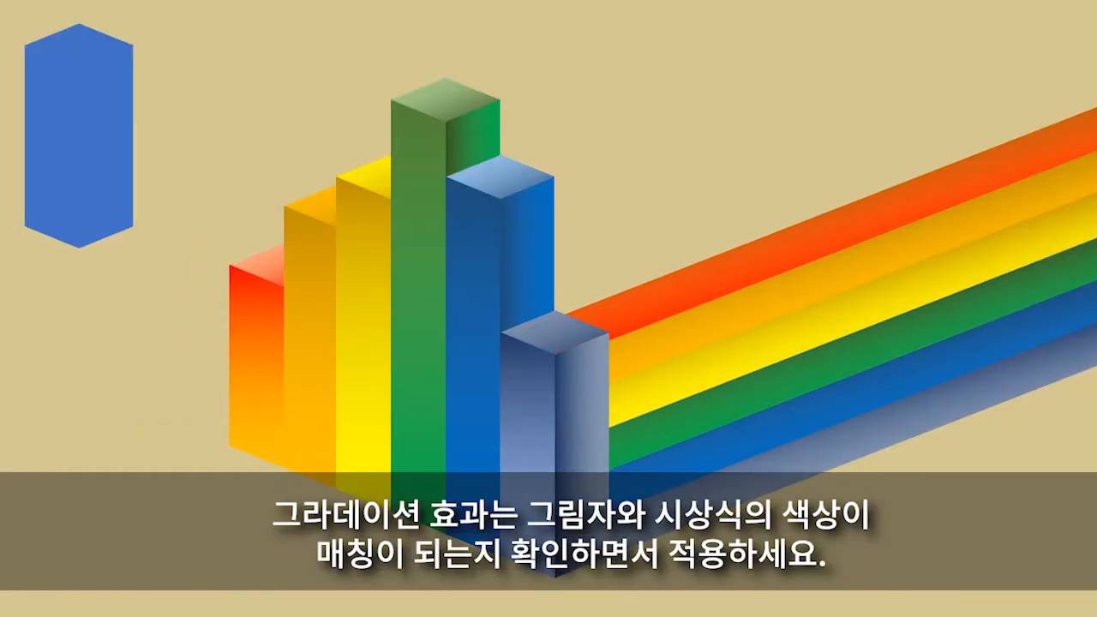
{"action": "key", "text": "Escape"}
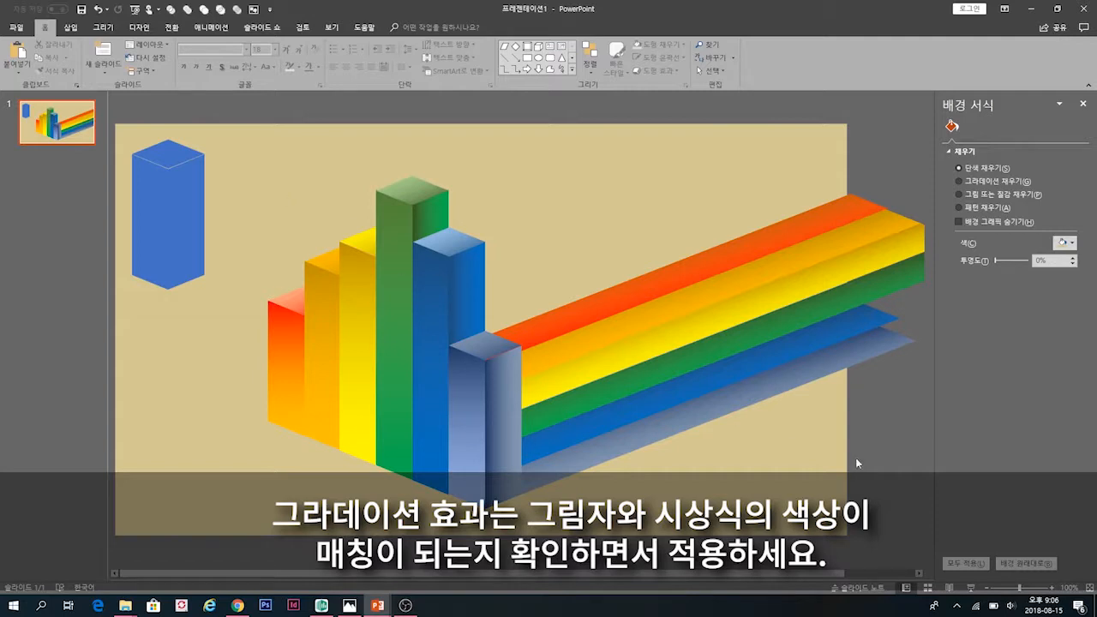
Change the end color of the second-from-front column's floor shadow gradient to a lighter theme blue
{"action": "left_click", "coordinate": [831, 331]}
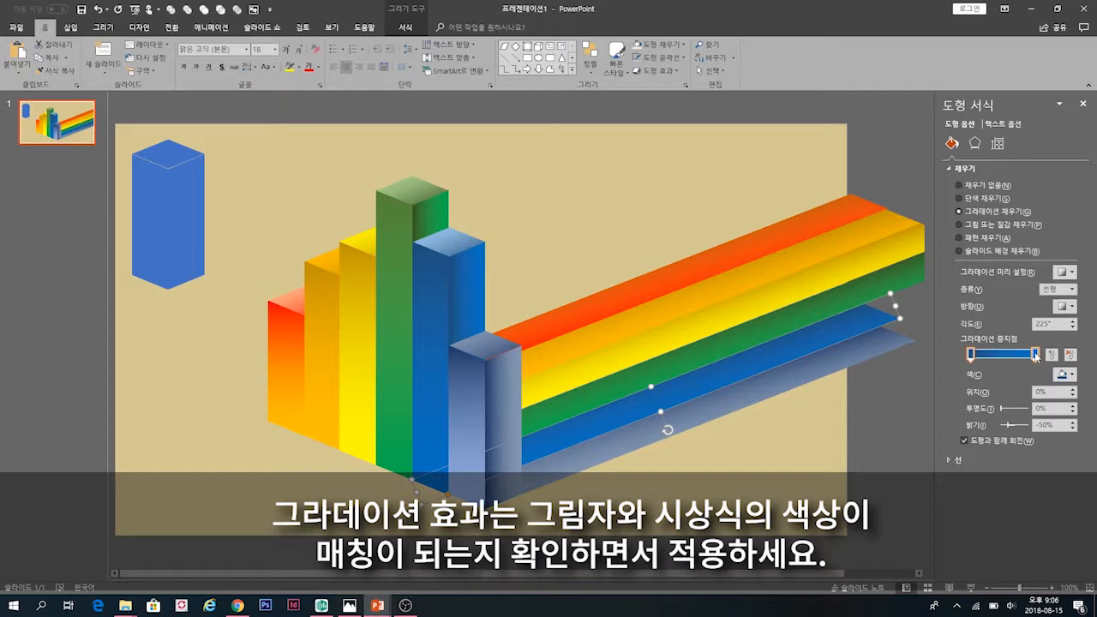
{"action": "left_click", "coordinate": [1064, 374]}
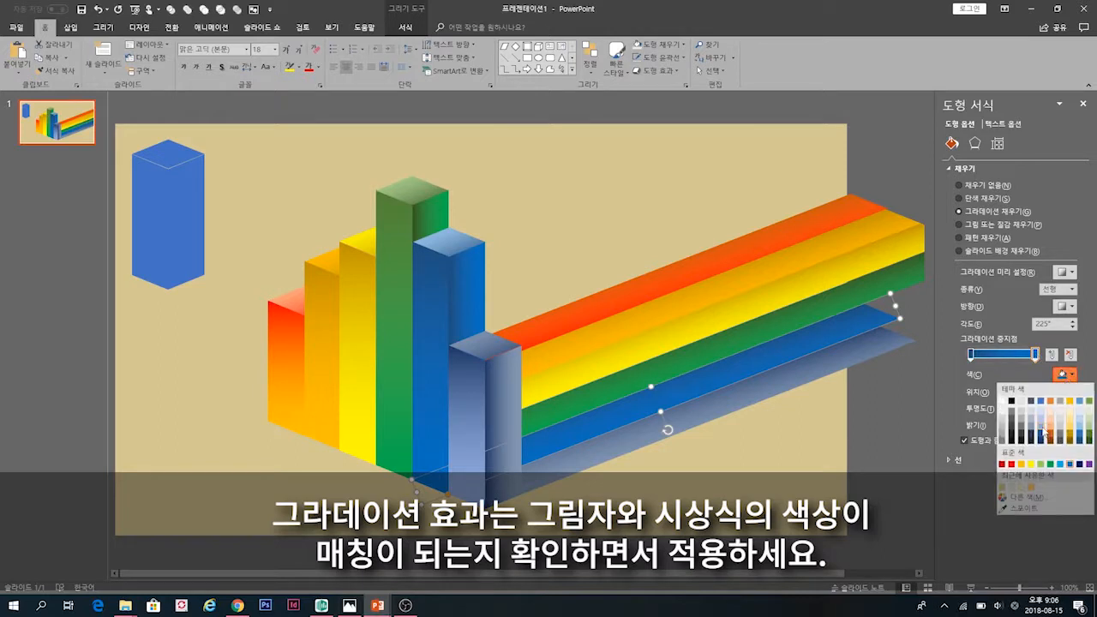
{"action": "left_click", "coordinate": [1041, 426]}
{"action": "left_click", "coordinate": [895, 447]}
Change the end color of the green column's floor shadow gradient to standard light green
{"action": "left_click", "coordinate": [828, 312]}
{"action": "left_click", "coordinate": [1035, 354]}
{"action": "left_click", "coordinate": [1063, 374]}
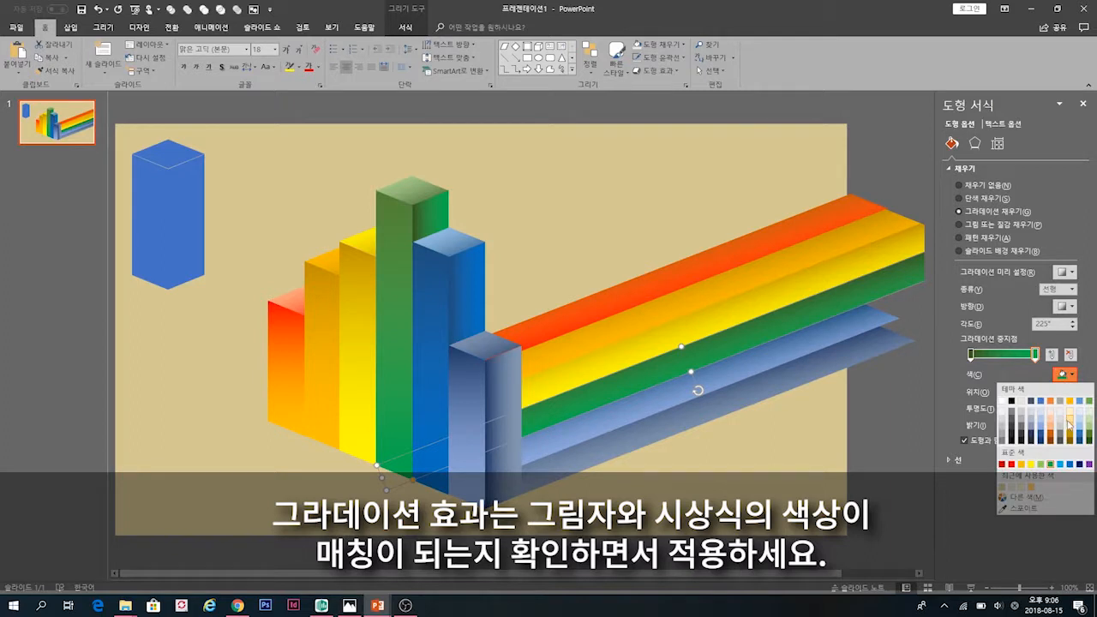
{"action": "left_click", "coordinate": [1040, 465]}
{"action": "left_click", "coordinate": [900, 463]}
Try a light gray end color on the orange column's floor shadow gradient
{"action": "left_click", "coordinate": [729, 285]}
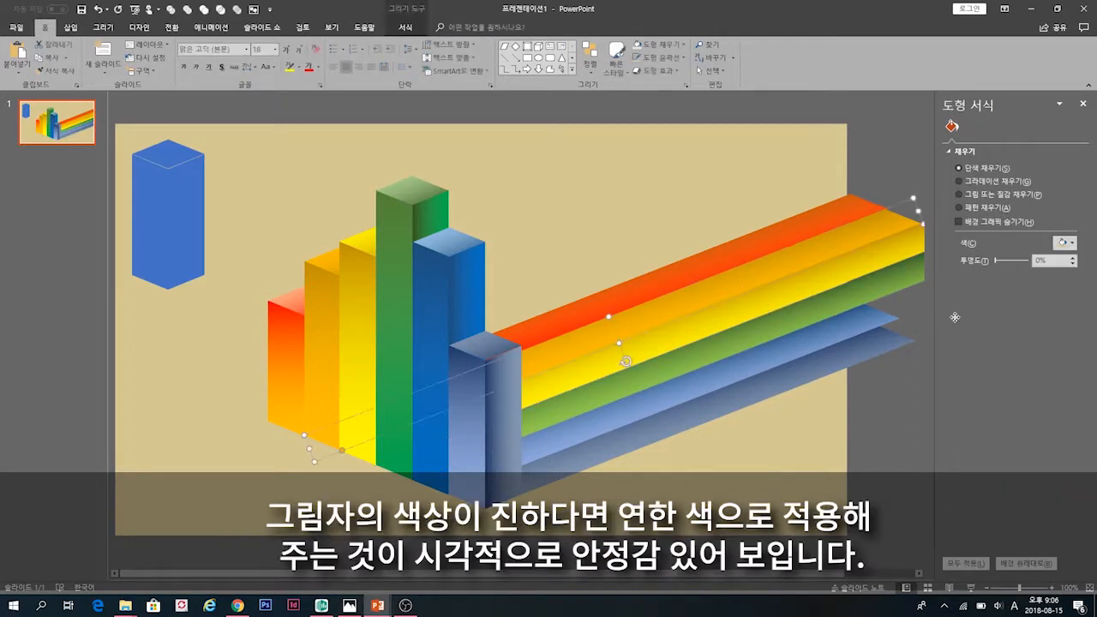
{"action": "left_click", "coordinate": [1035, 354]}
{"action": "left_click", "coordinate": [1064, 375]}
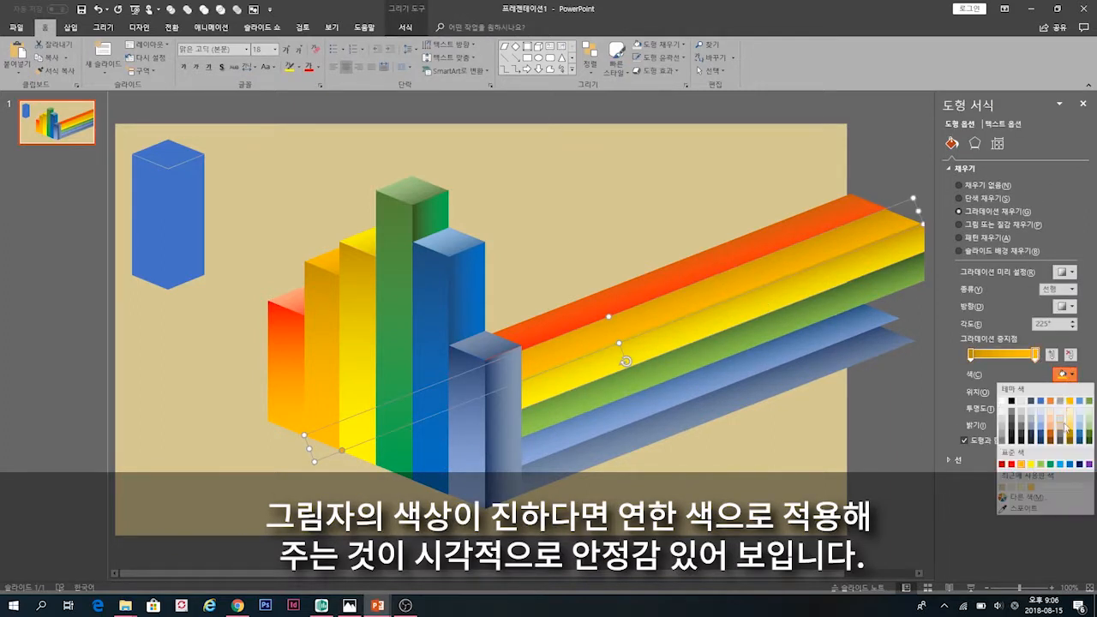
{"action": "left_click", "coordinate": [1064, 428]}
{"action": "left_click", "coordinate": [891, 377]}
Change the end color of the red column's floor shadow gradient to theme orange at 40% brightness
{"action": "left_click", "coordinate": [737, 291]}
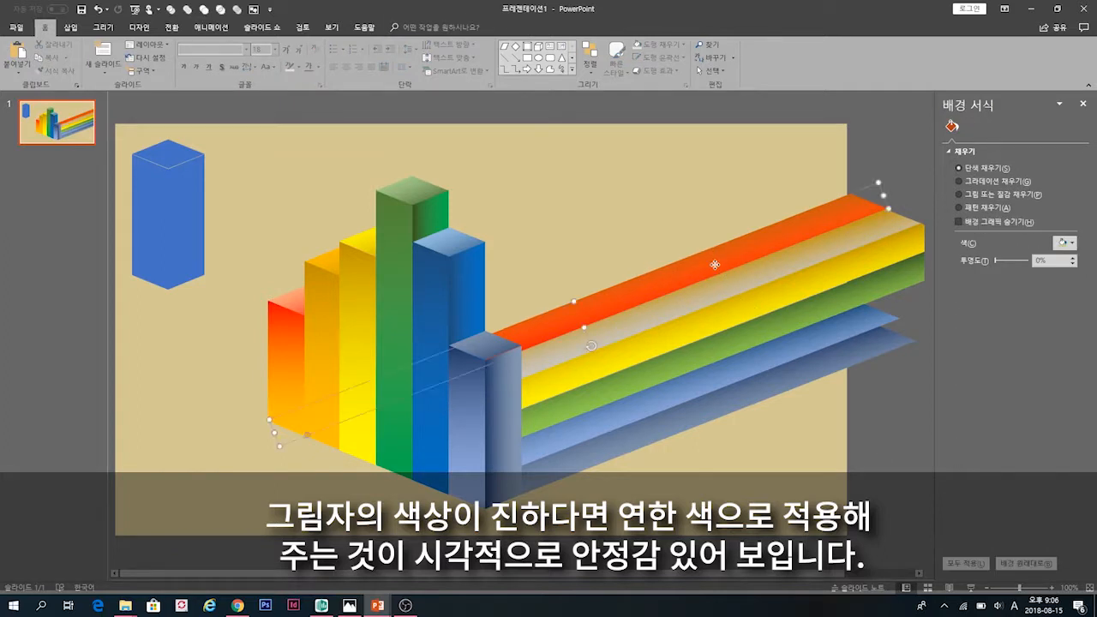
{"action": "left_click", "coordinate": [1064, 375]}
{"action": "left_click", "coordinate": [1032, 356]}
{"action": "left_click", "coordinate": [1070, 374]}
{"action": "left_click", "coordinate": [1052, 433]}
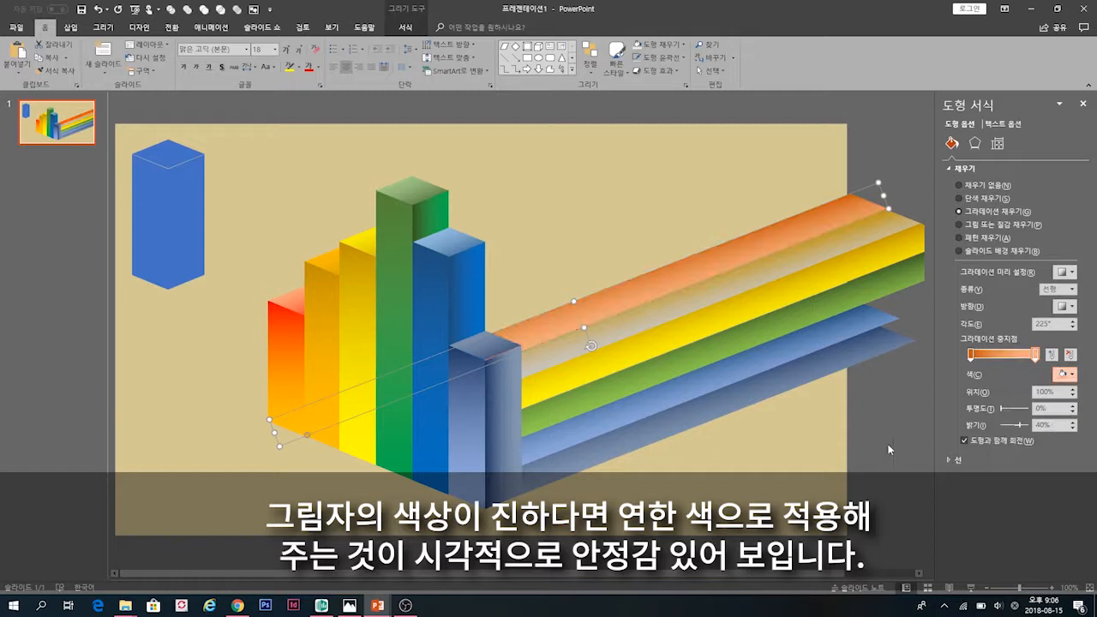
{"action": "left_click", "coordinate": [891, 377]}
Try gold at 40% brightness as the start color of the orange column's floor shadow gradient, and restore dark gold
{"action": "left_click", "coordinate": [791, 268]}
{"action": "left_click", "coordinate": [1063, 375]}
{"action": "left_click", "coordinate": [1070, 425]}
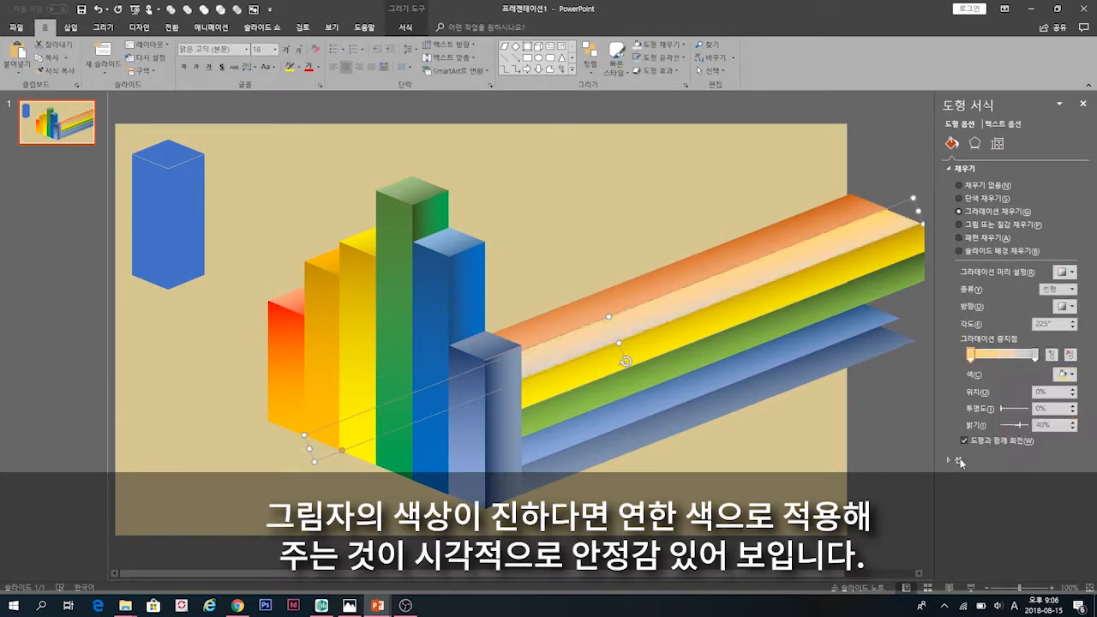
{"action": "left_click", "coordinate": [1063, 374]}
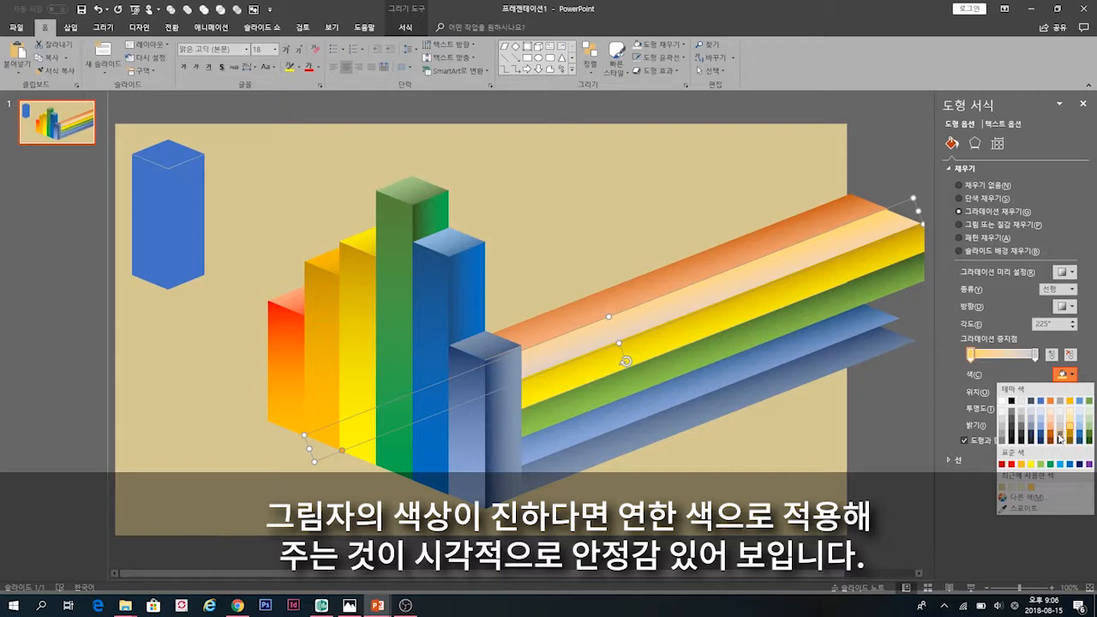
{"action": "left_click", "coordinate": [1077, 437]}
Set the end color of the orange column's floor shadow gradient to light gold
{"action": "left_click", "coordinate": [827, 232]}
{"action": "left_click", "coordinate": [826, 232]}
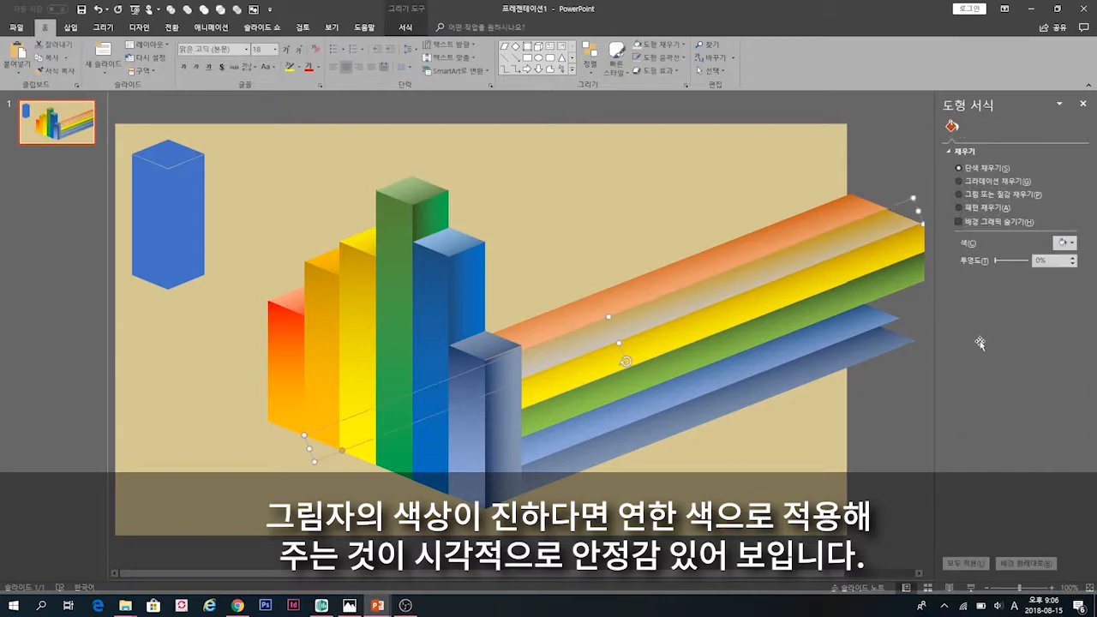
{"action": "left_click", "coordinate": [1063, 374]}
{"action": "left_click", "coordinate": [1070, 421]}
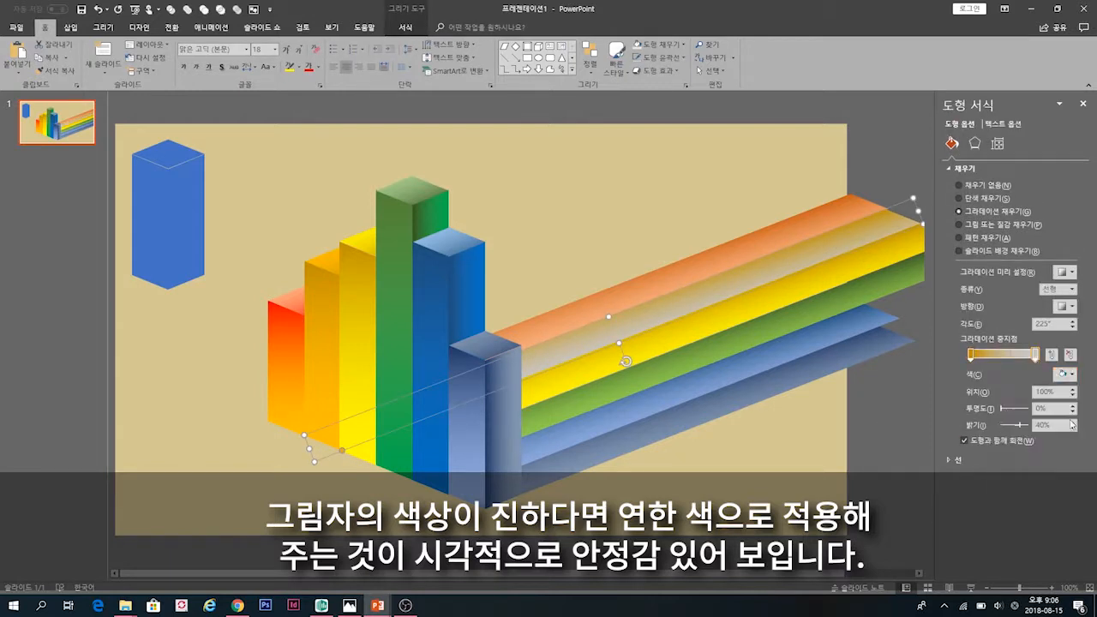
{"action": "left_click", "coordinate": [890, 465]}
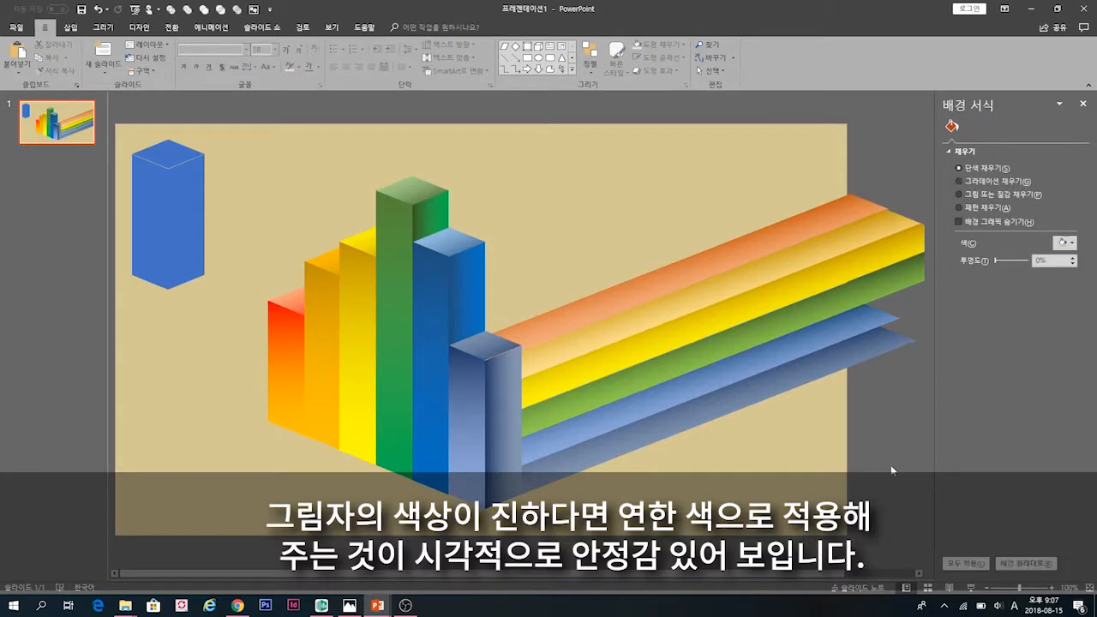
Delete the spare solid-blue column and shift the podium with its floor shadows slightly left and down on the slide
{"action": "left_click", "coordinate": [151, 242]}
{"action": "left_click", "coordinate": [206, 364]}
{"action": "scroll", "coordinate": [236, 478], "scroll_direction": "down", "scroll_amount": 3, "text": "ctrl"}
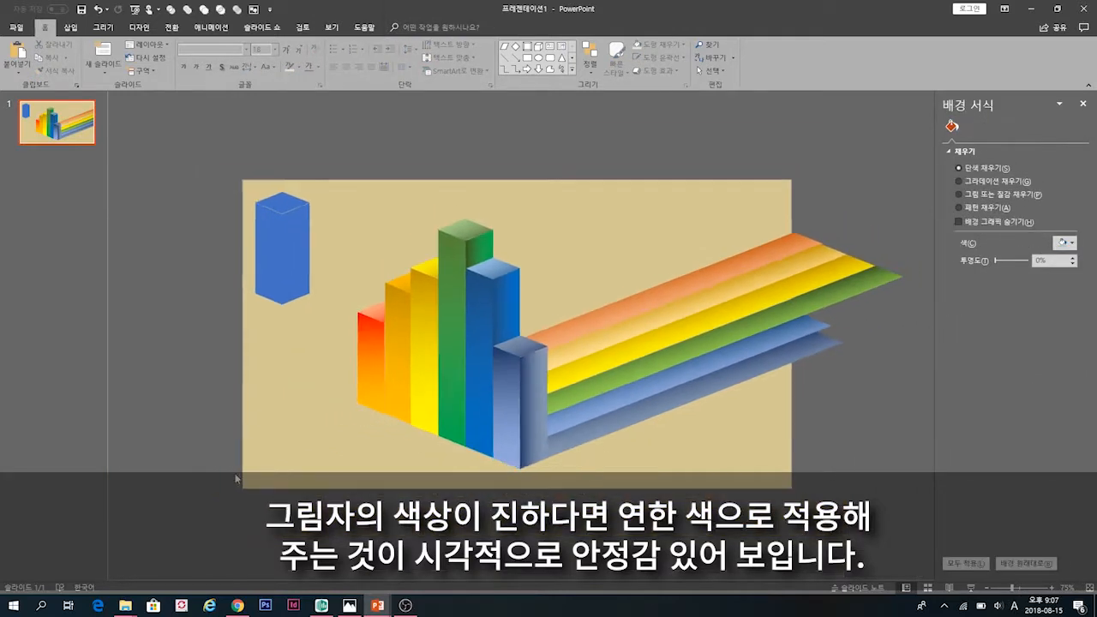
{"action": "left_click", "coordinate": [369, 363]}
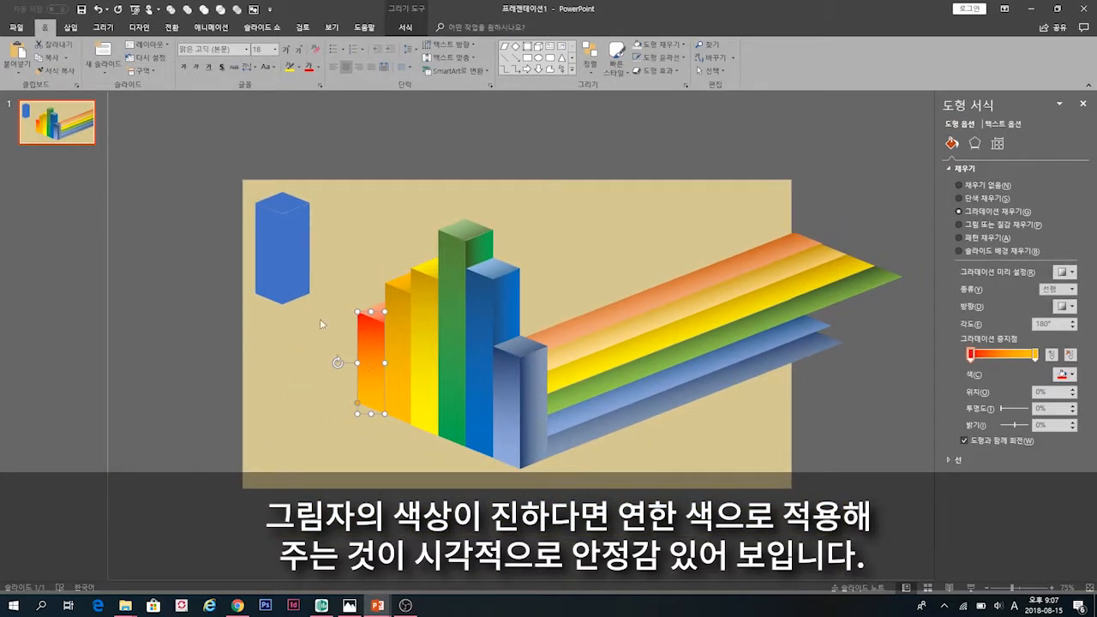
{"action": "left_click", "coordinate": [321, 324]}
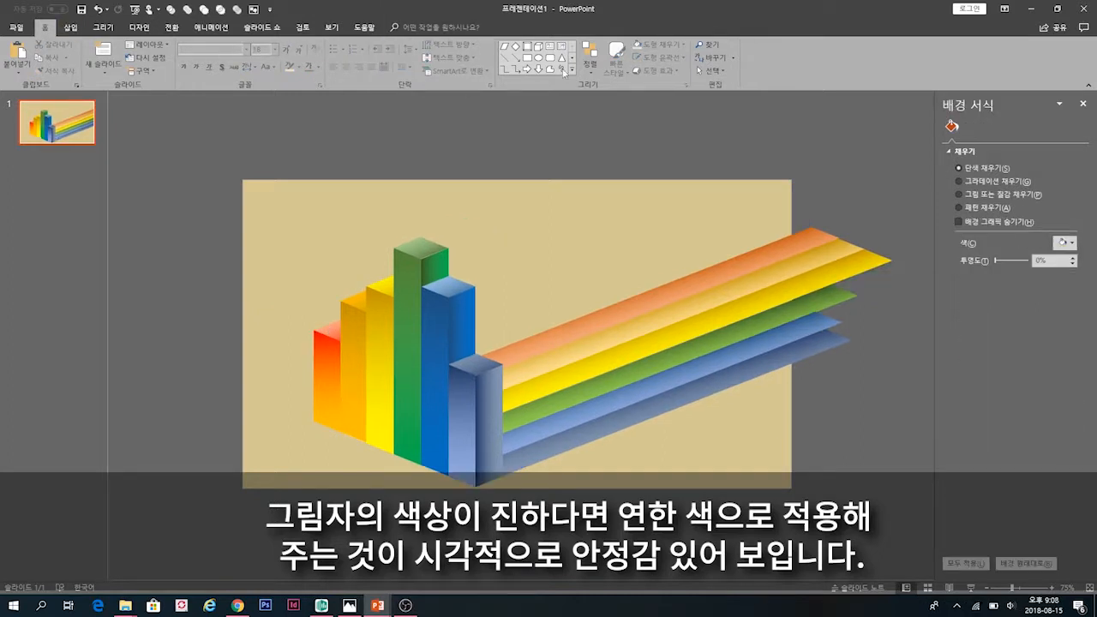
Insert a text box in the empty upper-left area of the slide
{"action": "left_click", "coordinate": [572, 70]}
{"action": "left_click", "coordinate": [553, 65]}
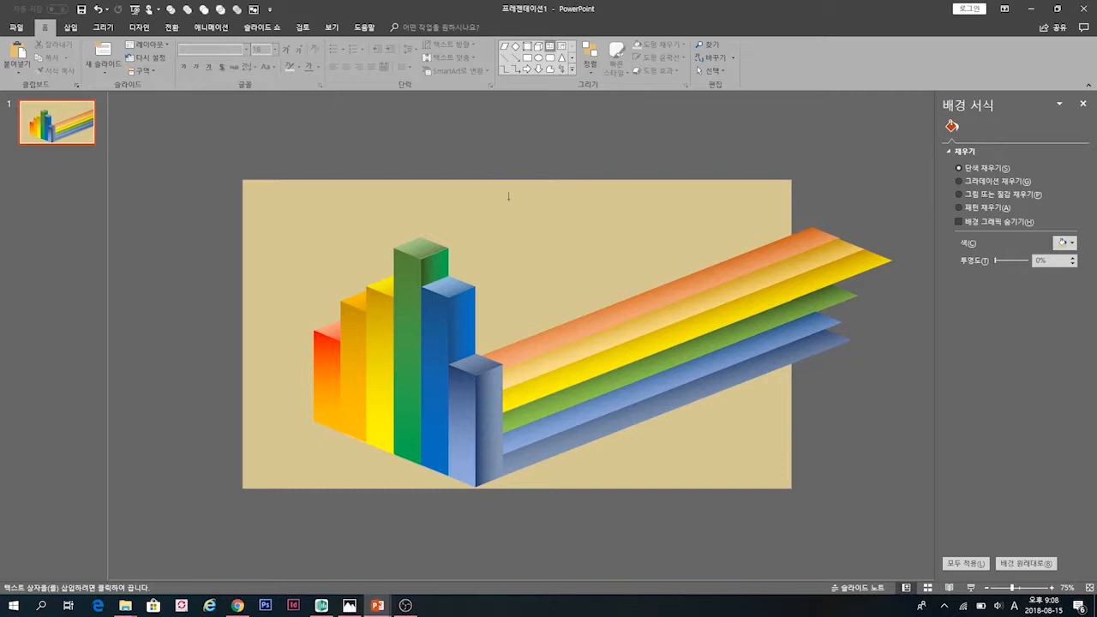
{"action": "left_click", "coordinate": [266, 213]}
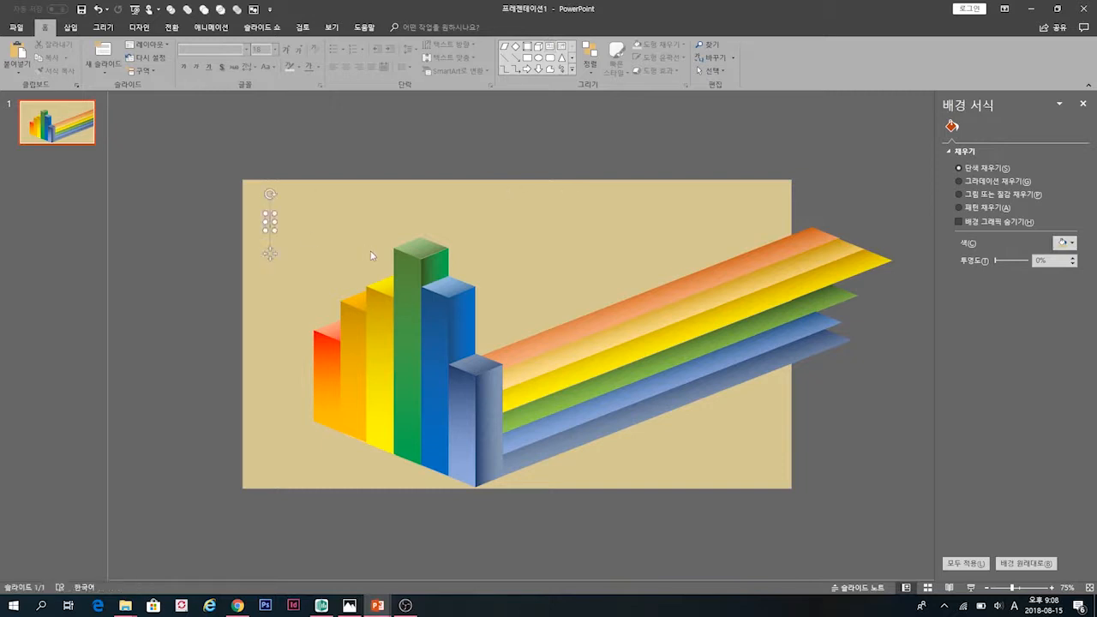